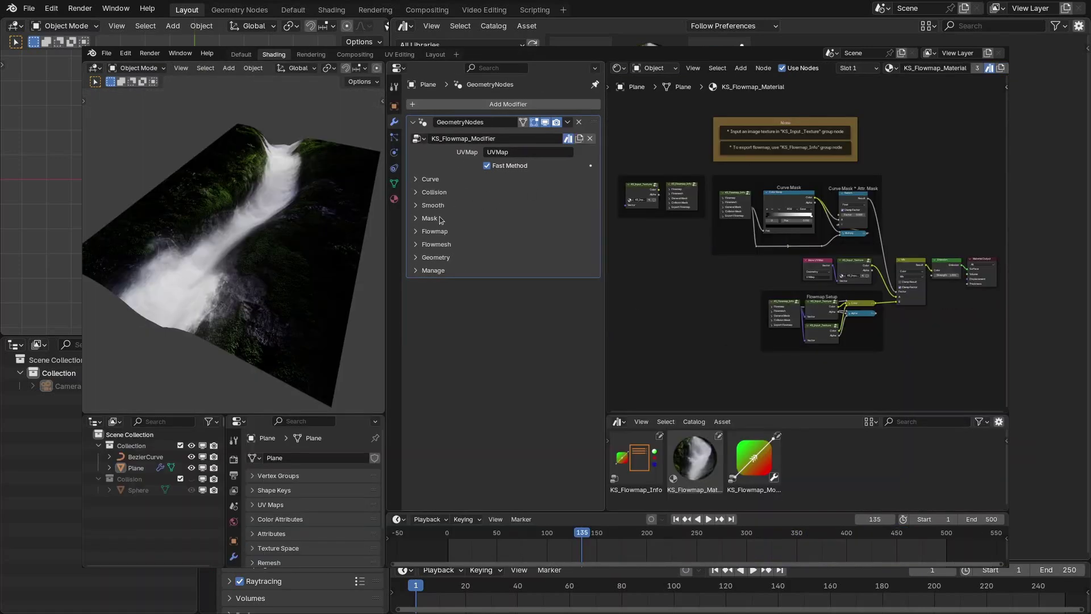
Expand the Flowmap modifier's Curve settings after briefly opening and closing Mask
{"action": "left_click", "coordinate": [430, 218]}
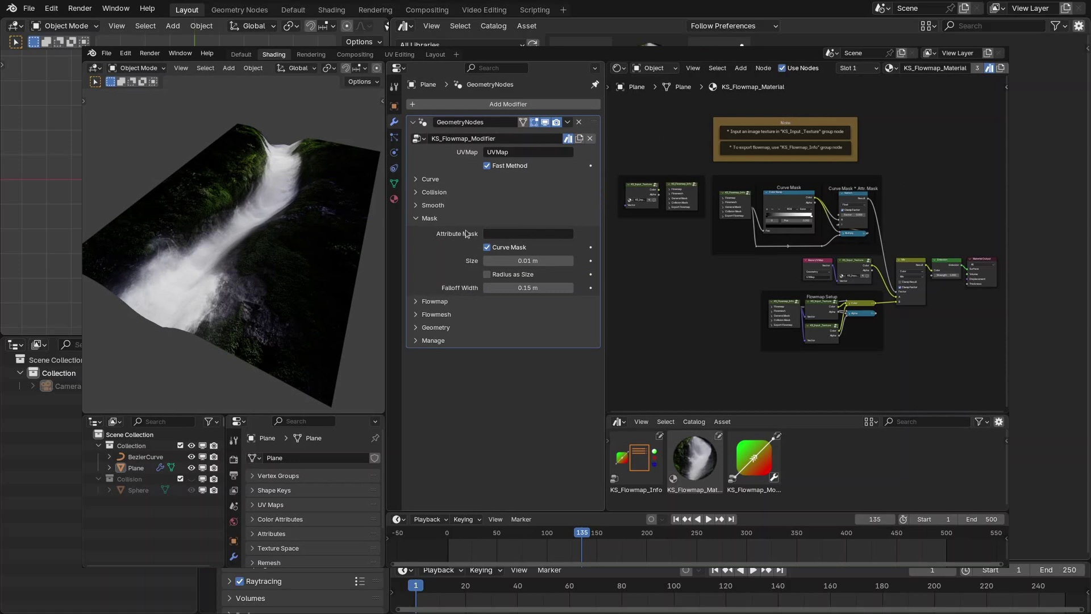
{"action": "left_click", "coordinate": [430, 217]}
{"action": "left_click", "coordinate": [444, 179]}
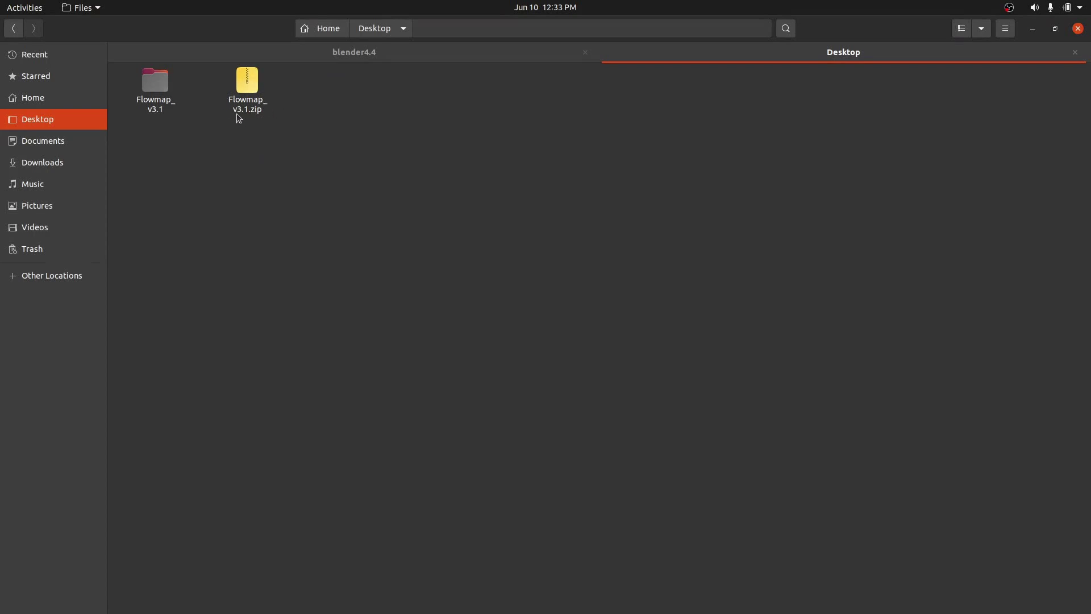
Open Procedural_Flowmap_Docs_v3.1.pdf from the Flowmap_v3.1 folder in Document Viewer
{"action": "double_click", "coordinate": [168, 106]}
{"action": "left_click_drag", "start_coordinate": [134, 154], "coordinate": [339, 146]}
{"action": "left_click", "coordinate": [339, 145]}
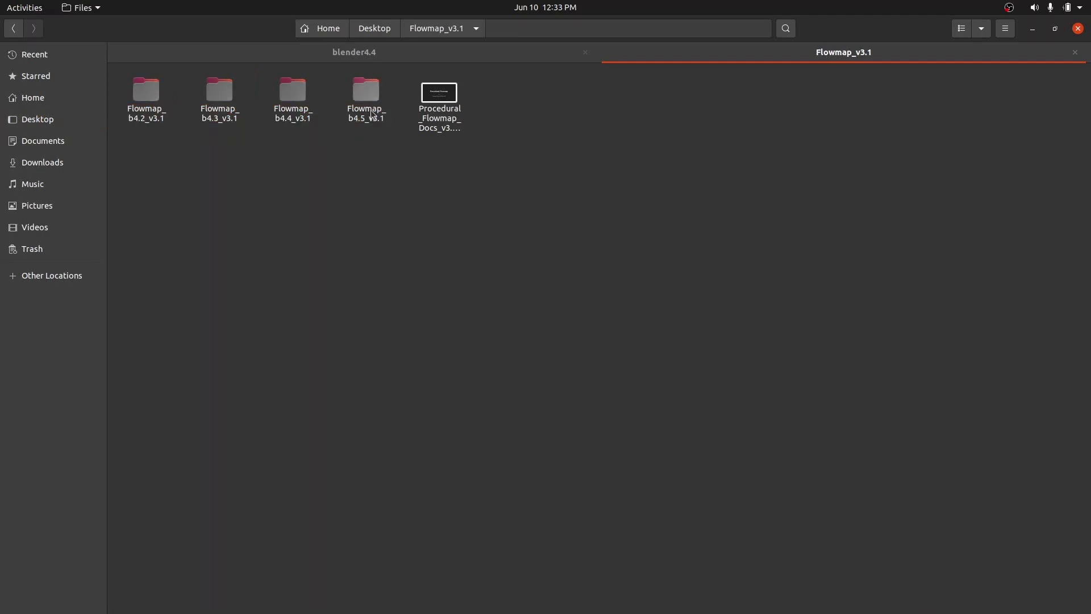
{"action": "left_click_drag", "start_coordinate": [432, 162], "coordinate": [463, 120]}
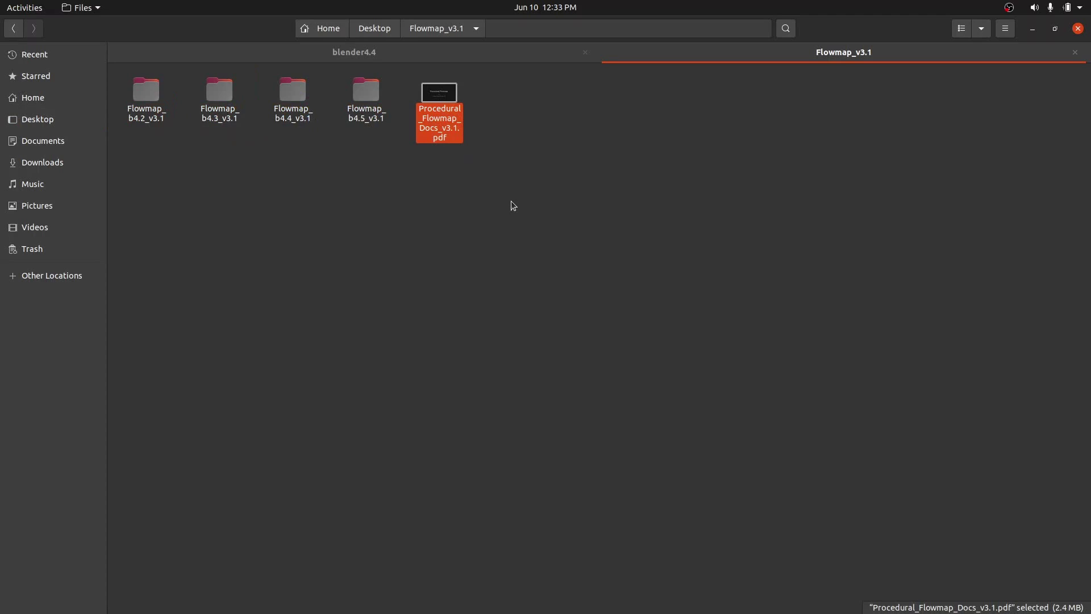
{"action": "right_click", "coordinate": [448, 126]}
{"action": "left_click", "coordinate": [470, 134]}
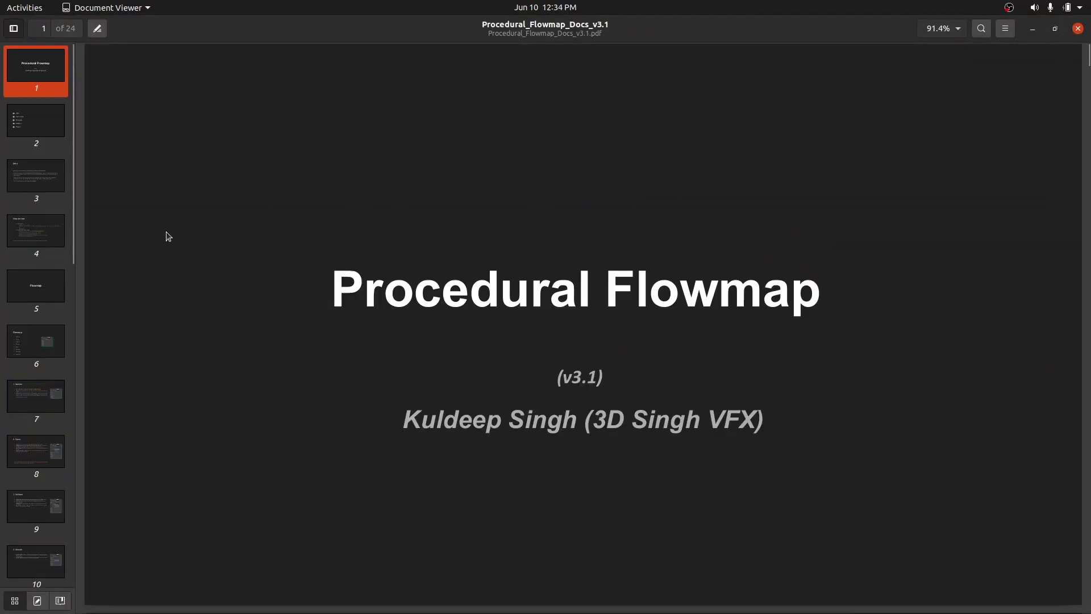
Read doc pages 2, 3, 6–10, 17, 21 and 22, from General through Export Flowmap
{"action": "left_click", "coordinate": [54, 131]}
{"action": "left_click", "coordinate": [49, 176]}
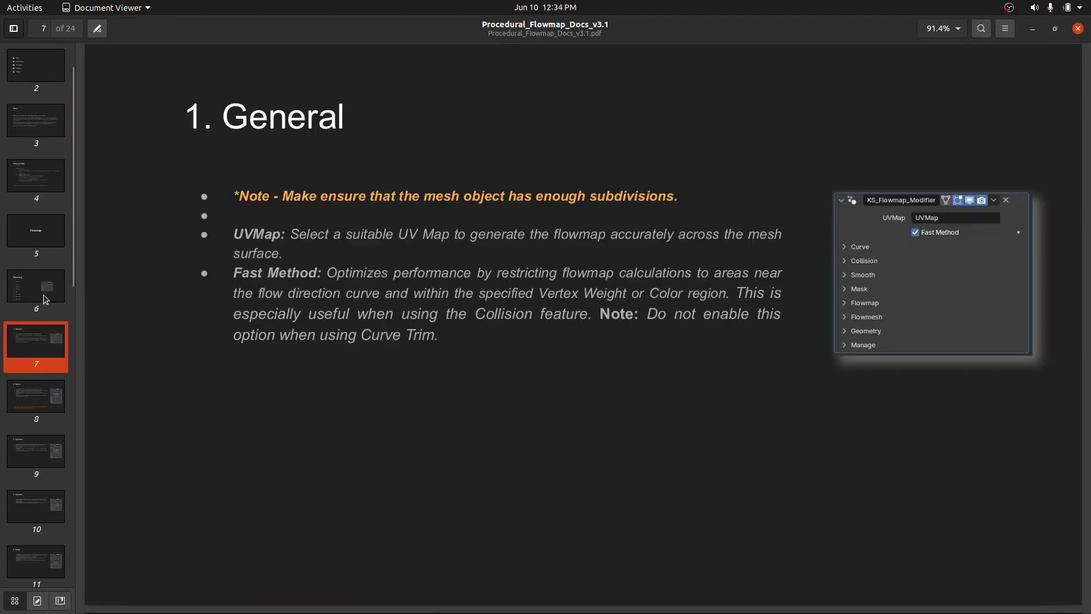
{"action": "left_click", "coordinate": [43, 295]}
{"action": "left_click", "coordinate": [40, 346]}
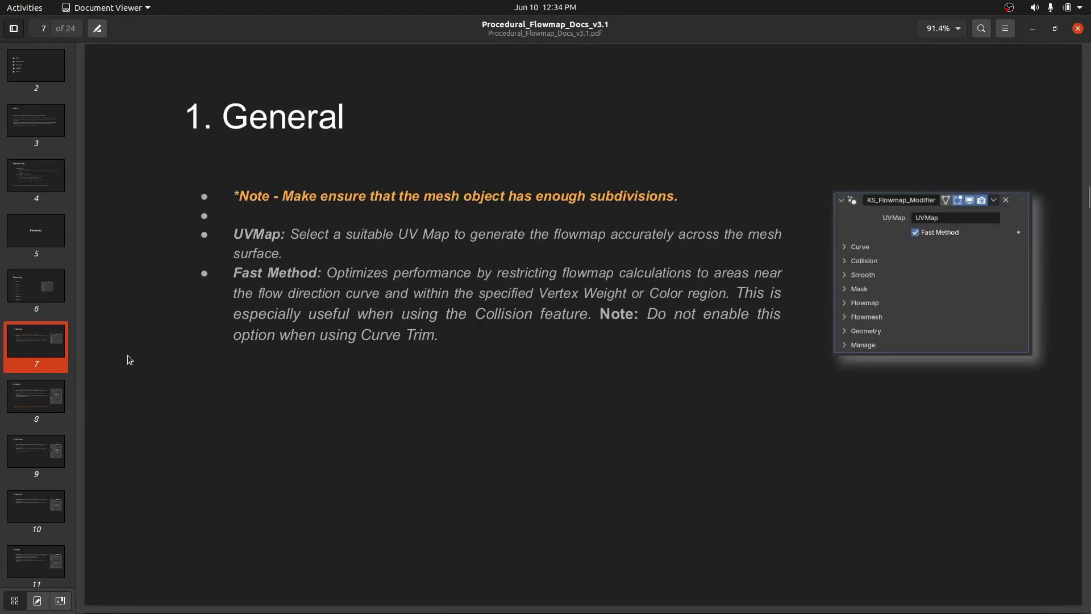
{"action": "left_click", "coordinate": [37, 400]}
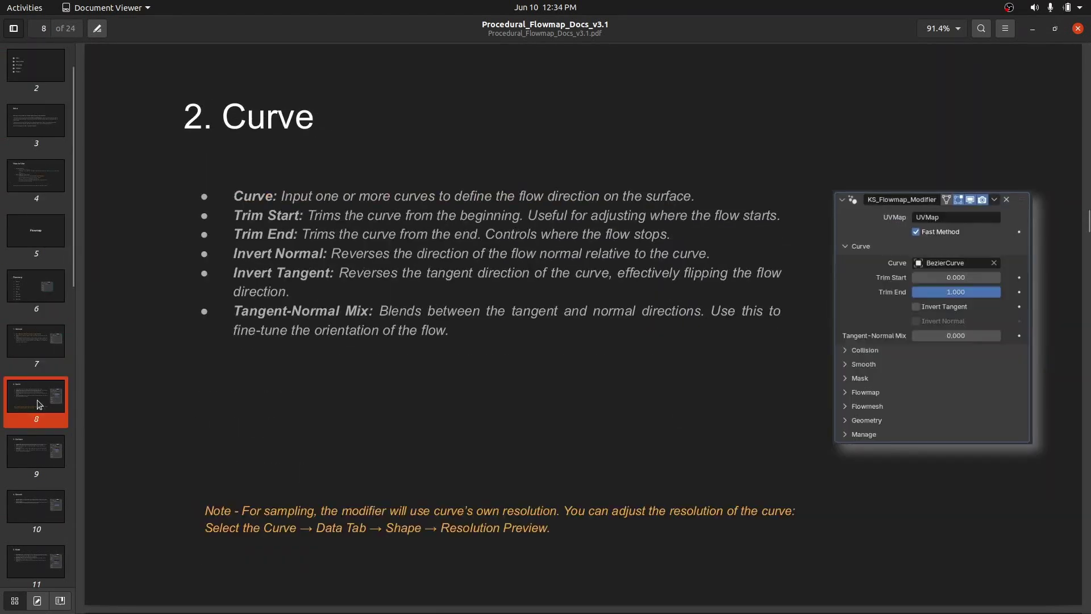
{"action": "left_click", "coordinate": [38, 455]}
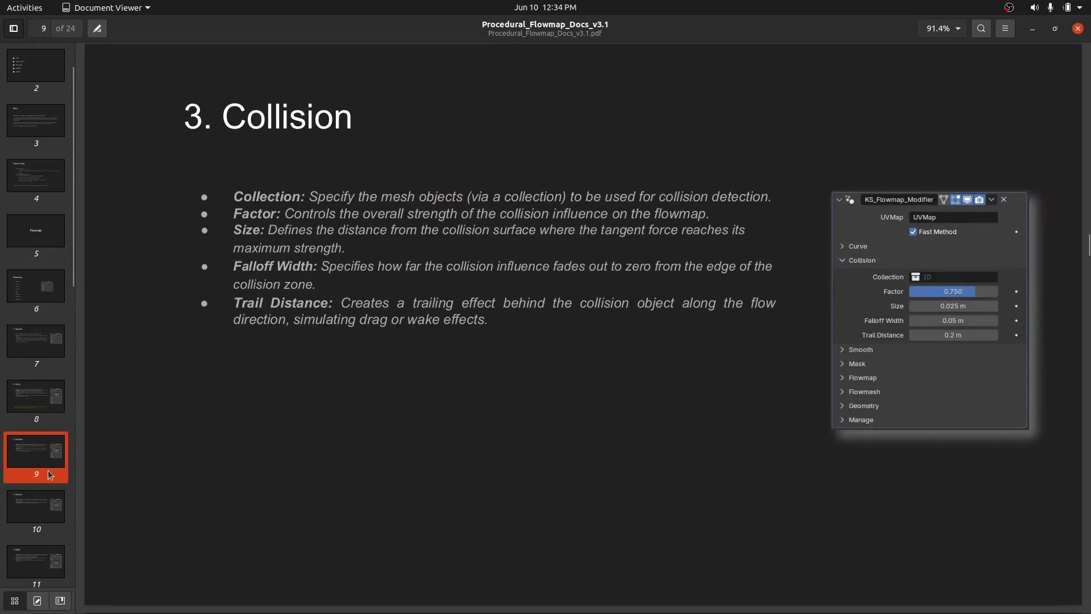
{"action": "left_click", "coordinate": [43, 504]}
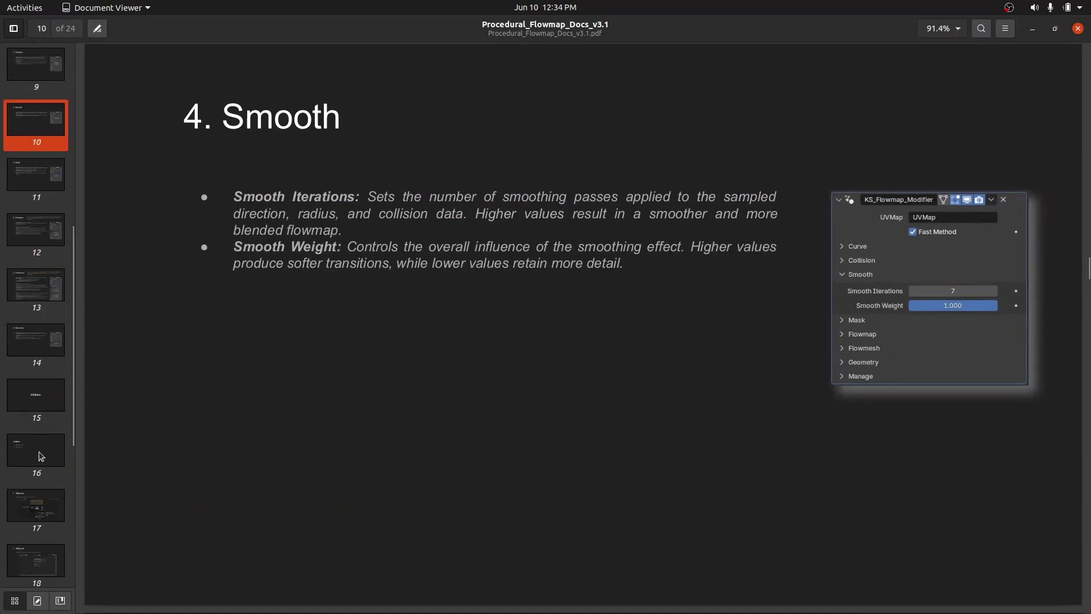
{"action": "left_click", "coordinate": [40, 504]}
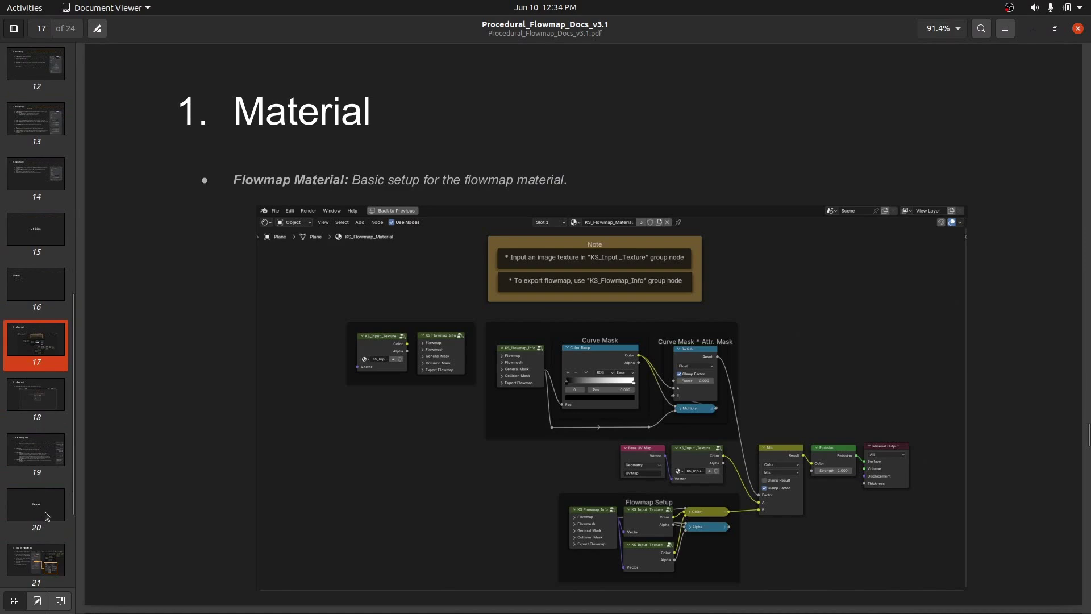
{"action": "left_click", "coordinate": [56, 462]}
{"action": "left_click", "coordinate": [45, 490]}
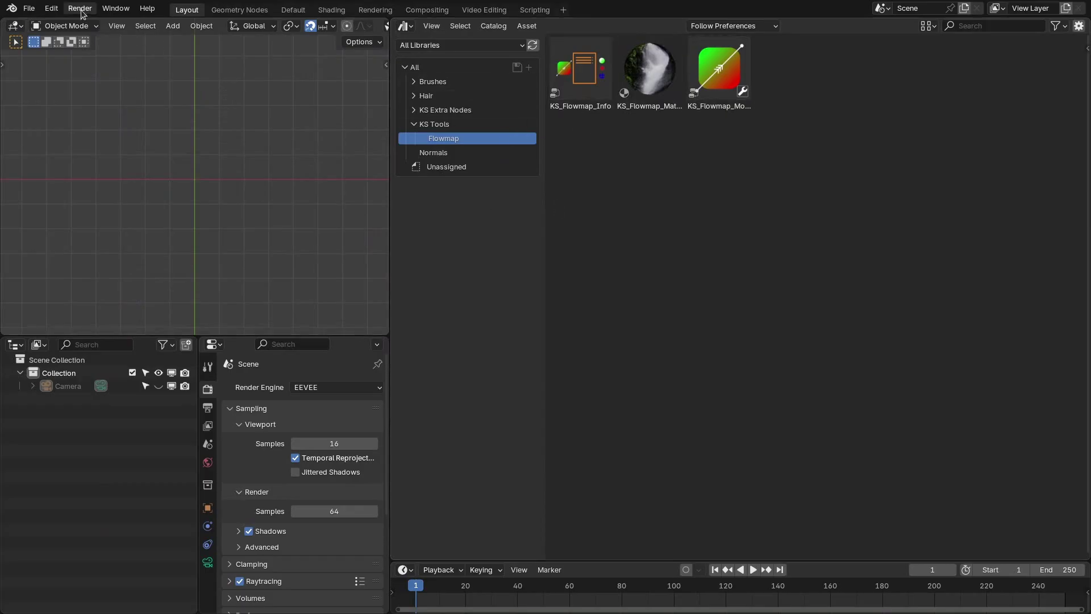
Add the Flowmap_b4.4_v3.1 folder as an asset library in Preferences File Paths
{"action": "left_click", "coordinate": [51, 8]}
{"action": "left_click", "coordinate": [86, 177]}
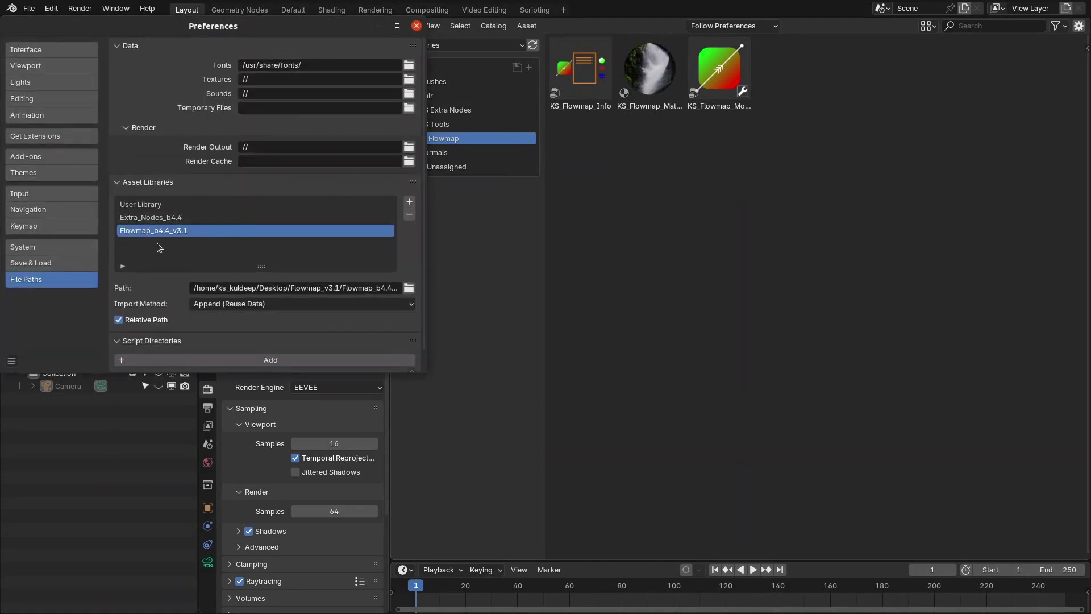
{"action": "left_click", "coordinate": [409, 201]}
{"action": "left_click", "coordinate": [80, 181]}
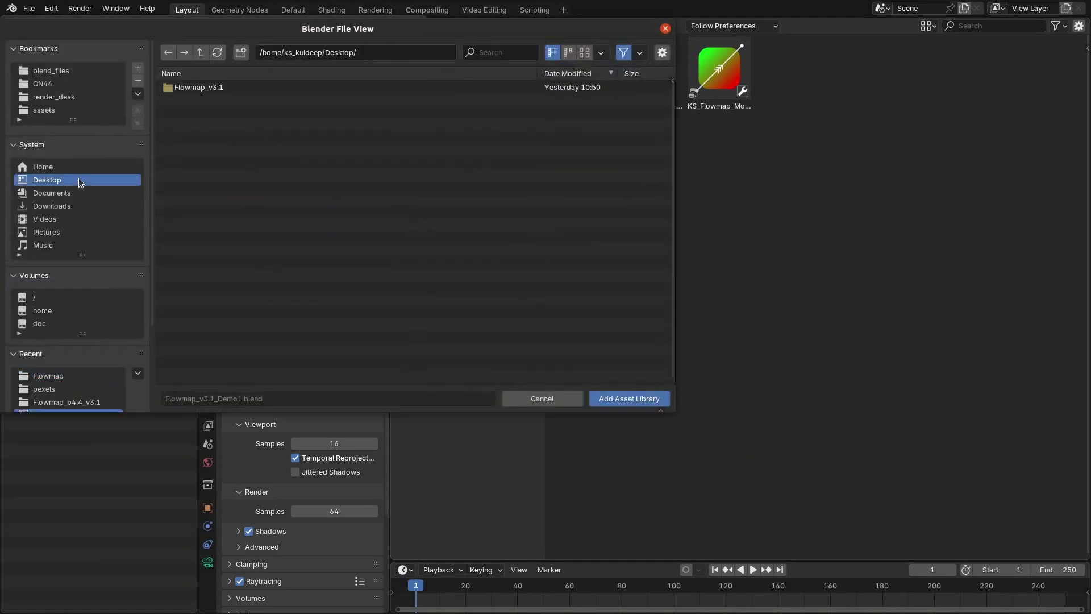
{"action": "left_click", "coordinate": [196, 89]}
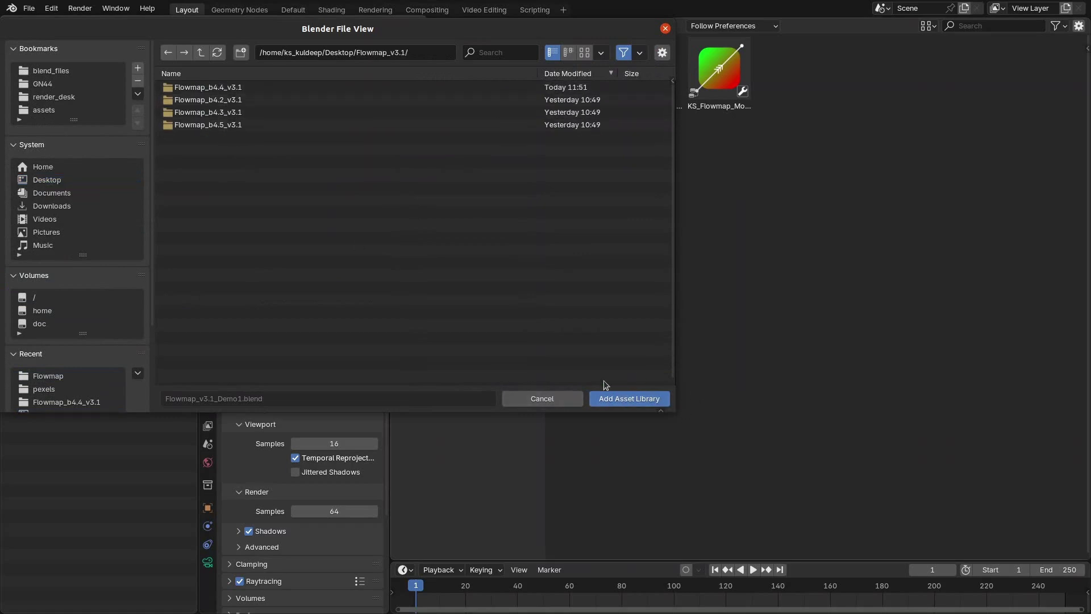
{"action": "left_click", "coordinate": [632, 399]}
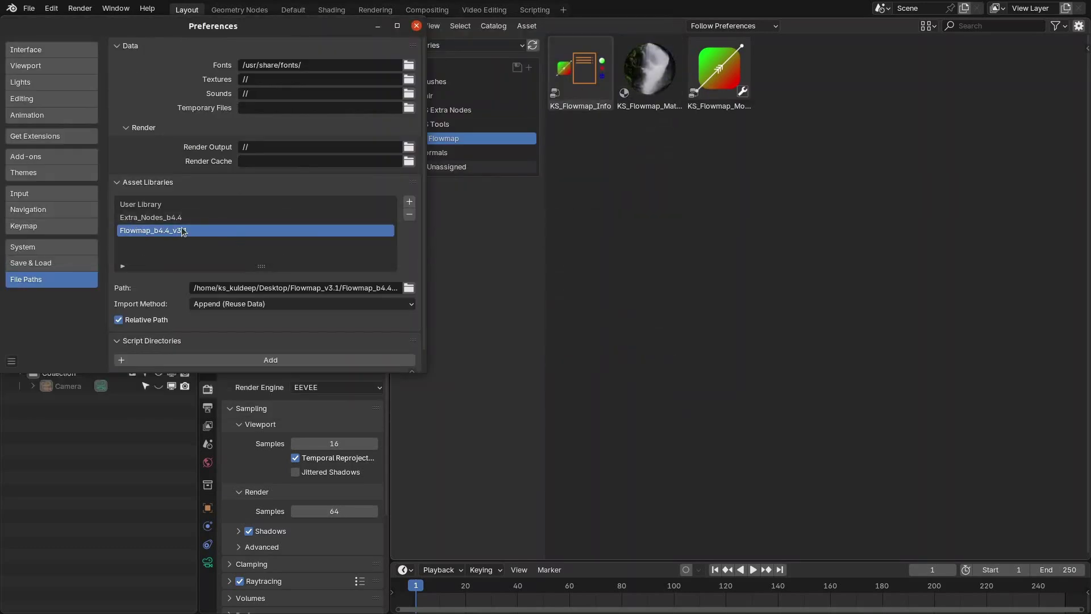
Save the preferences and close the Preferences window
{"action": "left_click", "coordinate": [12, 361]}
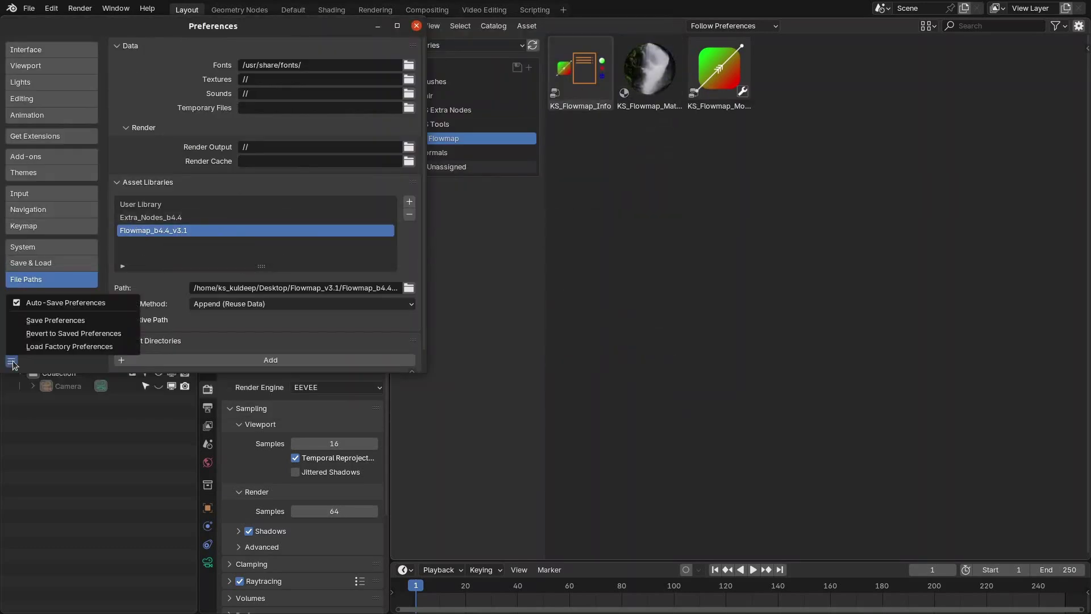
{"action": "left_click", "coordinate": [26, 321]}
{"action": "left_click", "coordinate": [416, 26]}
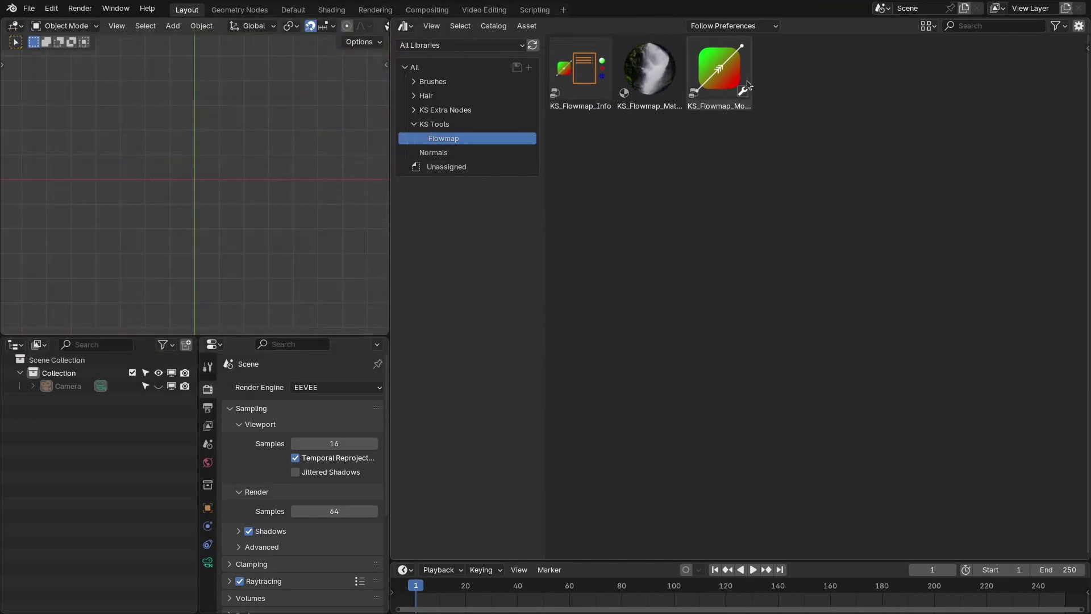
Import pexels-pixabay-36458.jpg as an image mesh plane and view it in Material Preview
{"action": "key", "text": "shift+a"}
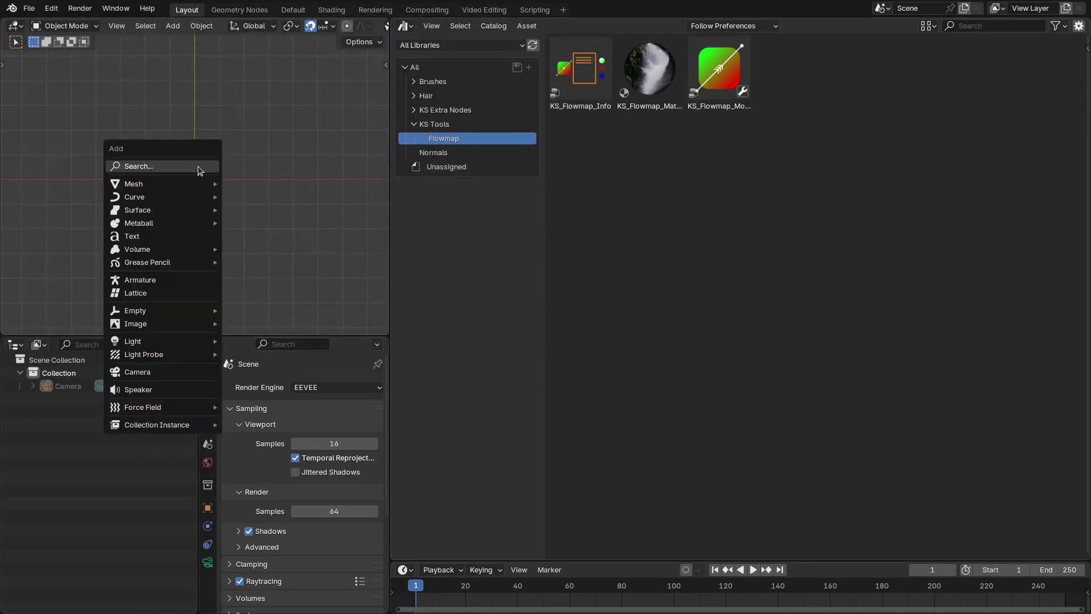
{"action": "mouse_move", "coordinate": [143, 184]}
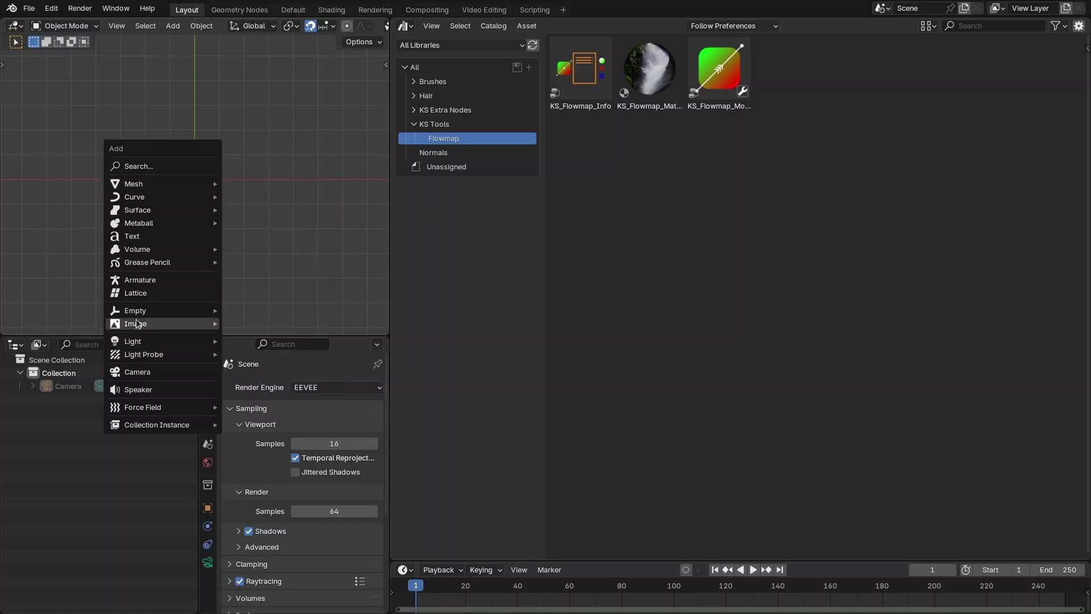
{"action": "mouse_move", "coordinate": [222, 324]}
{"action": "left_click", "coordinate": [271, 347]}
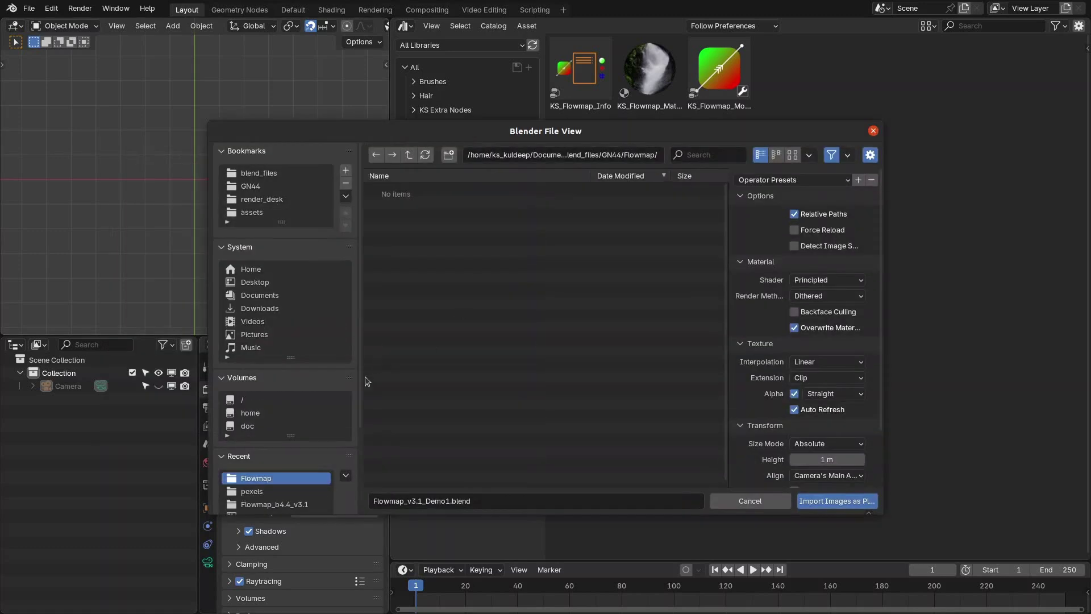
{"action": "left_click", "coordinate": [288, 492]}
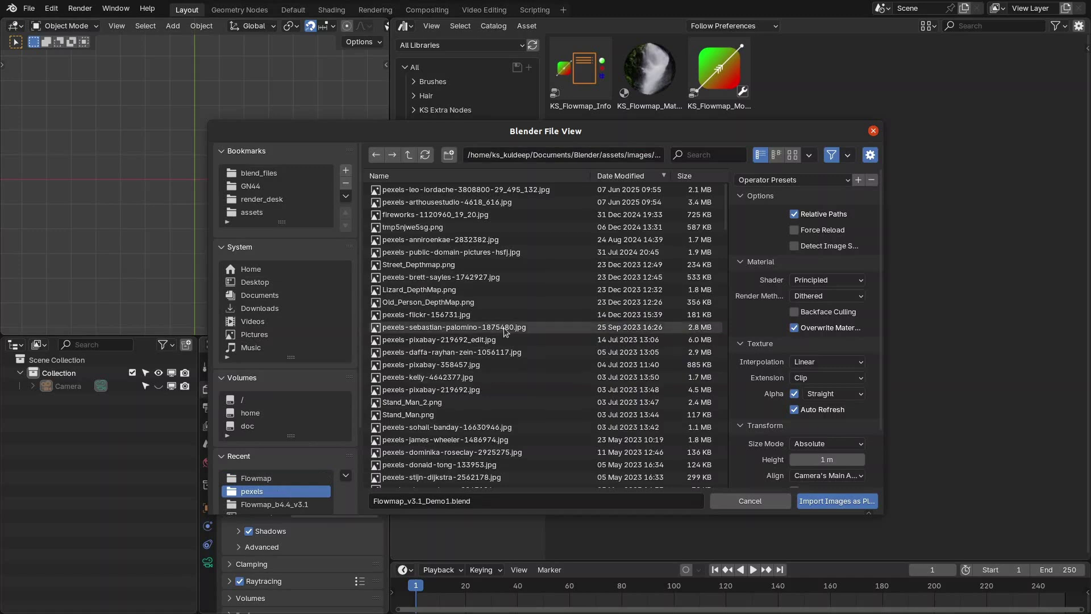
{"action": "left_click", "coordinate": [793, 155]}
{"action": "scroll", "coordinate": [522, 357], "scroll_direction": "down", "scroll_amount": 10}
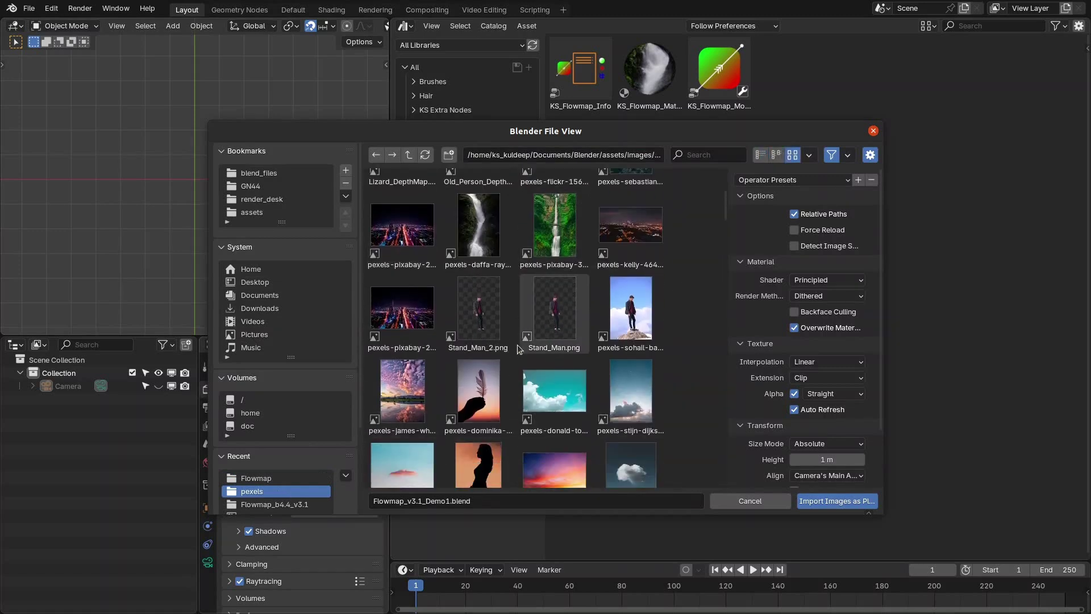
{"action": "scroll", "coordinate": [522, 357], "scroll_direction": "down", "scroll_amount": 12}
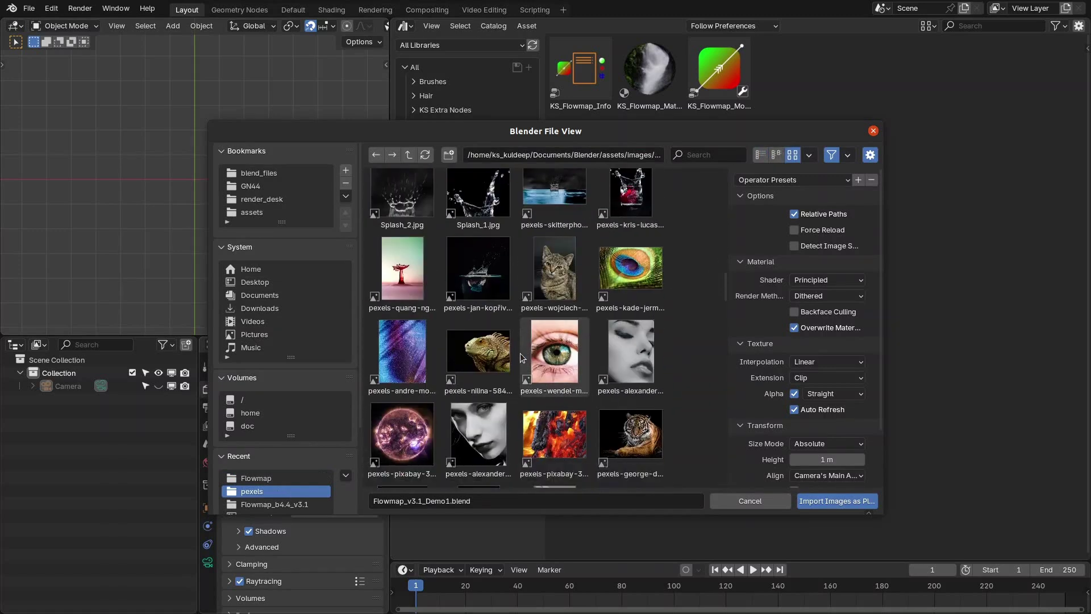
{"action": "left_click", "coordinate": [566, 330]}
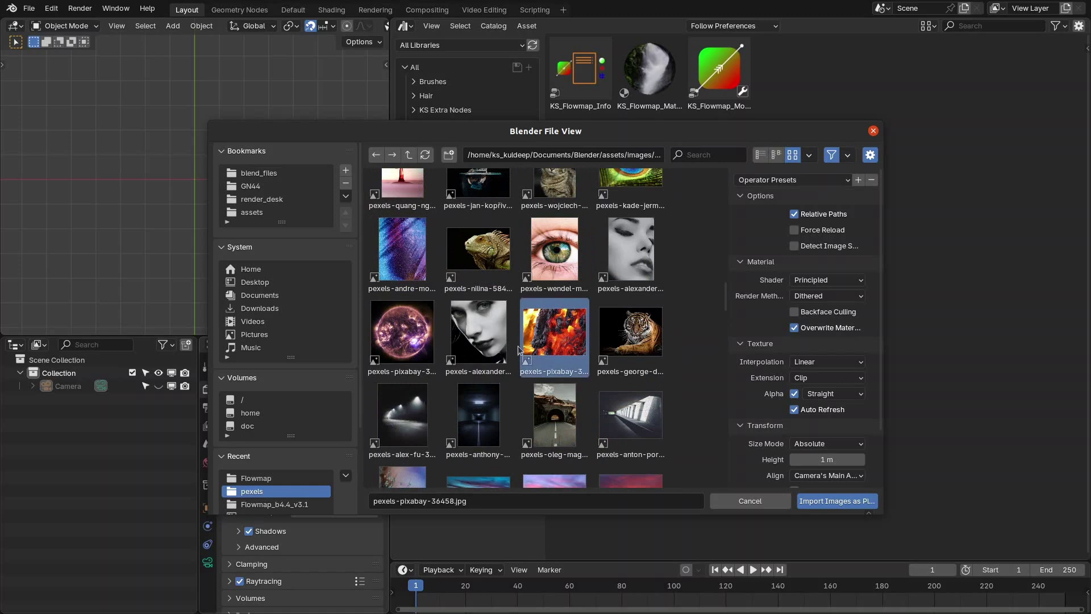
{"action": "left_click", "coordinate": [837, 501]}
{"action": "key", "text": "z"}
{"action": "left_click", "coordinate": [164, 178]}
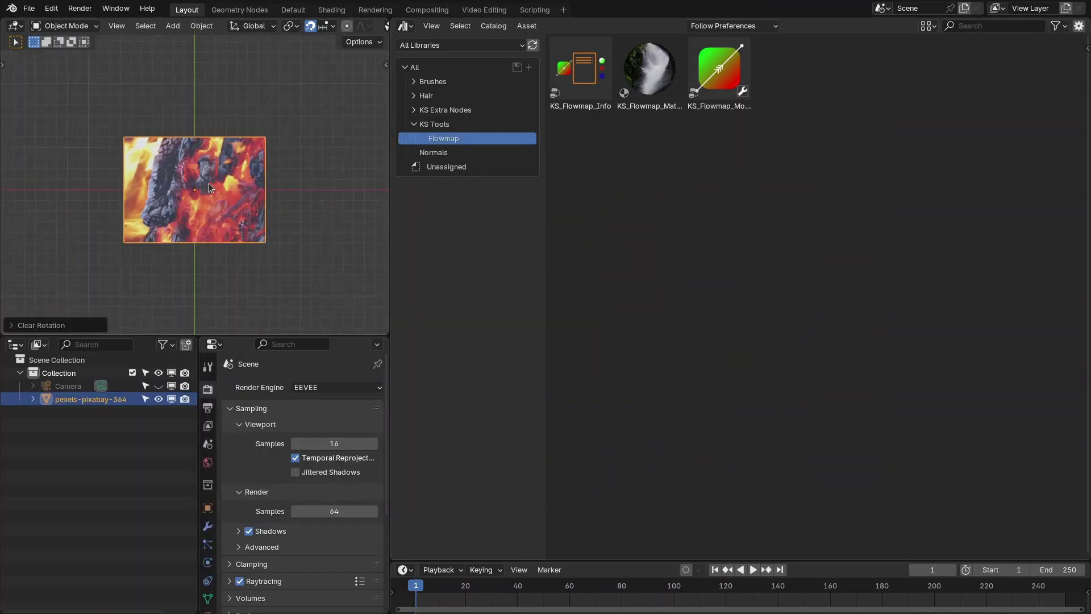
Maximize the 3D view in wireframe shading and enter Edit Mode on the plane
{"action": "key", "text": "ctrl+space"}
{"action": "key", "text": "z"}
{"action": "left_click", "coordinate": [545, 370]}
{"action": "key", "text": "z"}
{"action": "left_click", "coordinate": [510, 381]}
{"action": "scroll", "coordinate": [489, 364], "scroll_direction": "down", "scroll_amount": 1}
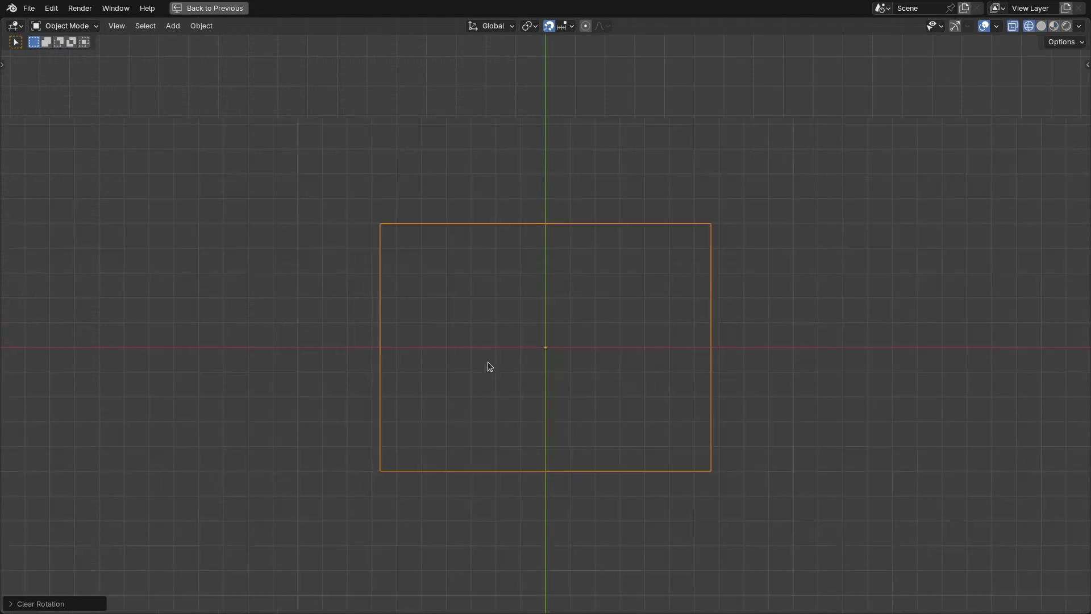
{"action": "key", "text": "Tab"}
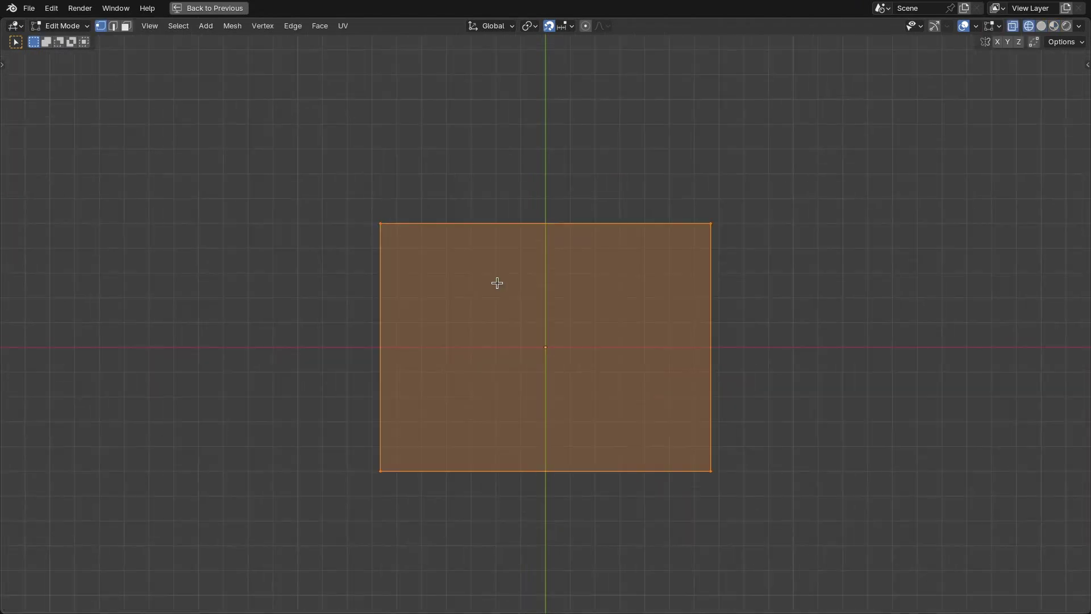
Add 18 vertical and 12 horizontal loop cuts, then subdivide the whole grid
{"action": "key", "text": "ctrl+r"}
{"action": "scroll", "coordinate": [526, 244], "scroll_direction": "up", "scroll_amount": 14}
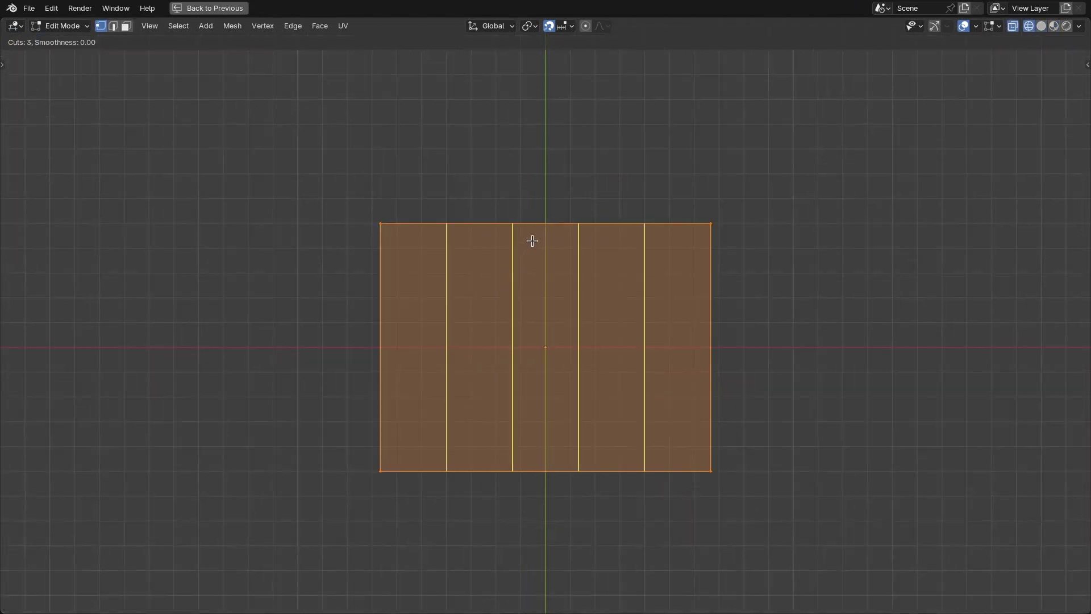
{"action": "scroll", "coordinate": [533, 241], "scroll_direction": "up", "scroll_amount": 3}
{"action": "left_click", "coordinate": [533, 241]}
{"action": "right_click", "coordinate": [533, 241]}
{"action": "key", "text": "ctrl+r"}
{"action": "scroll", "coordinate": [590, 309], "scroll_direction": "up", "scroll_amount": 11}
{"action": "left_click", "coordinate": [590, 310]}
{"action": "right_click", "coordinate": [590, 310]}
{"action": "key", "text": "a"}
{"action": "right_click", "coordinate": [590, 310]}
{"action": "left_click", "coordinate": [591, 310]}
{"action": "right_click", "coordinate": [590, 311]}
{"action": "left_click", "coordinate": [590, 310]}
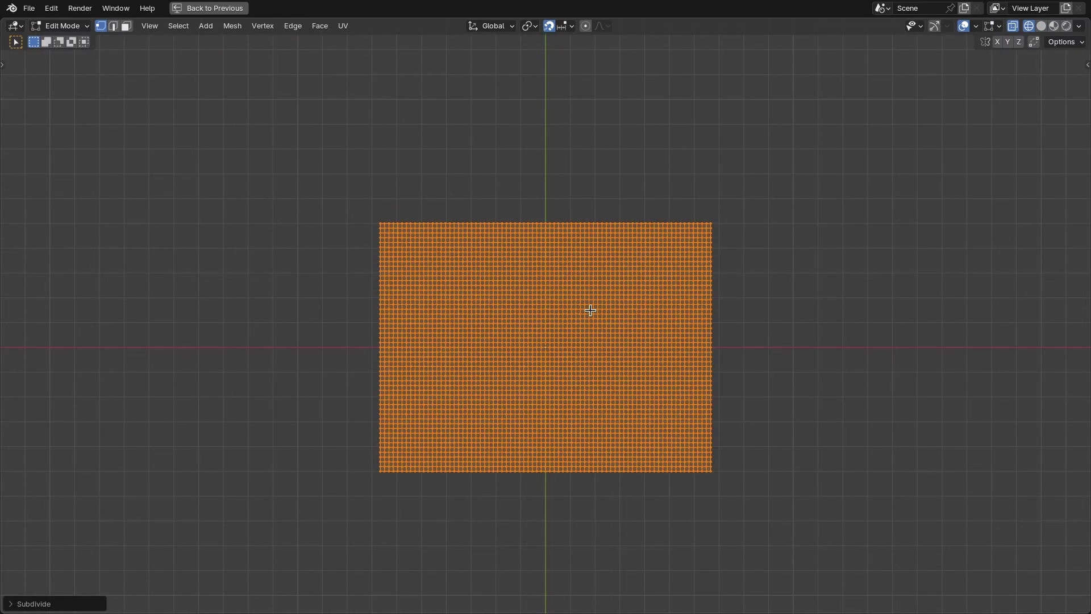
Return to Object Mode, restore the full layout, and switch back to shaded view
{"action": "key", "text": "Tab"}
{"action": "key", "text": "ctrl+space"}
{"action": "scroll", "coordinate": [200, 176], "scroll_direction": "up", "scroll_amount": 4}
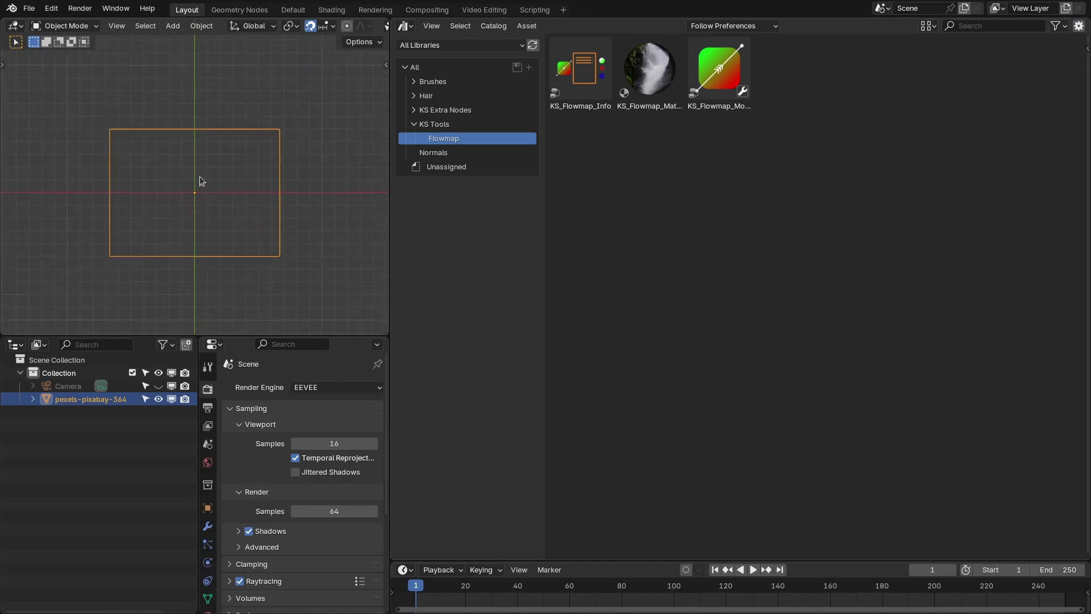
{"action": "mouse_move", "coordinate": [276, 190]}
{"action": "middle_mouse_down", "text": "shift"}
{"action": "mouse_move", "coordinate": [278, 169]}
{"action": "mouse_move", "coordinate": [268, 207]}
{"action": "middle_mouse_up", "text": "shift"}
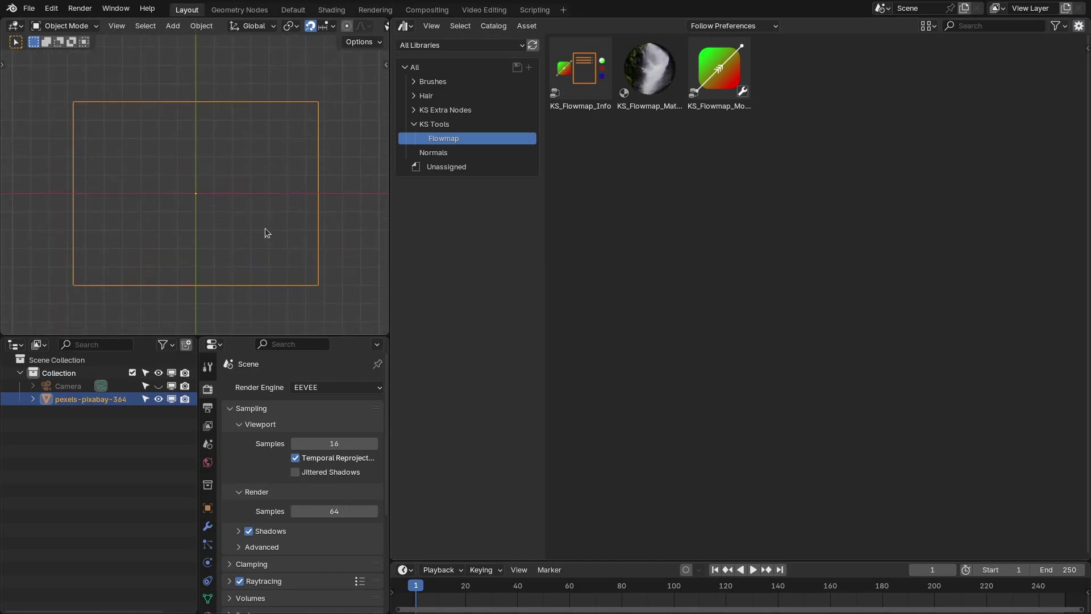
{"action": "key", "text": "z"}
{"action": "left_click", "coordinate": [430, 254]}
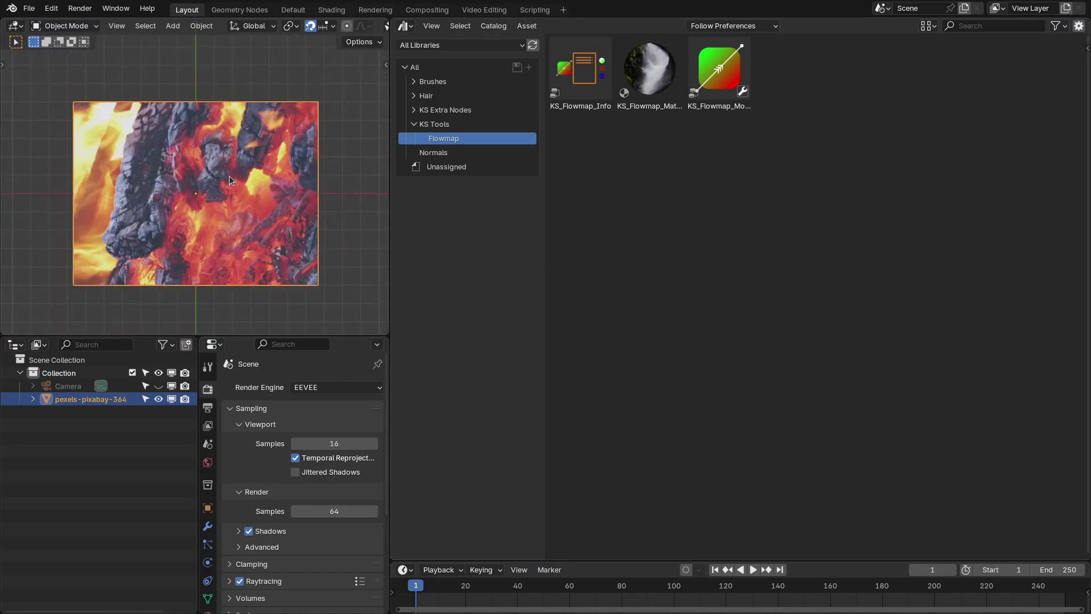
Drop the KS_Flowmap_Modifier asset onto the plane, adding a BezierCurve and waterfall texture
{"action": "left_click_drag", "start_coordinate": [724, 76], "coordinate": [249, 173]}
{"action": "left_click_drag", "start_coordinate": [268, 274], "coordinate": [175, 104]}
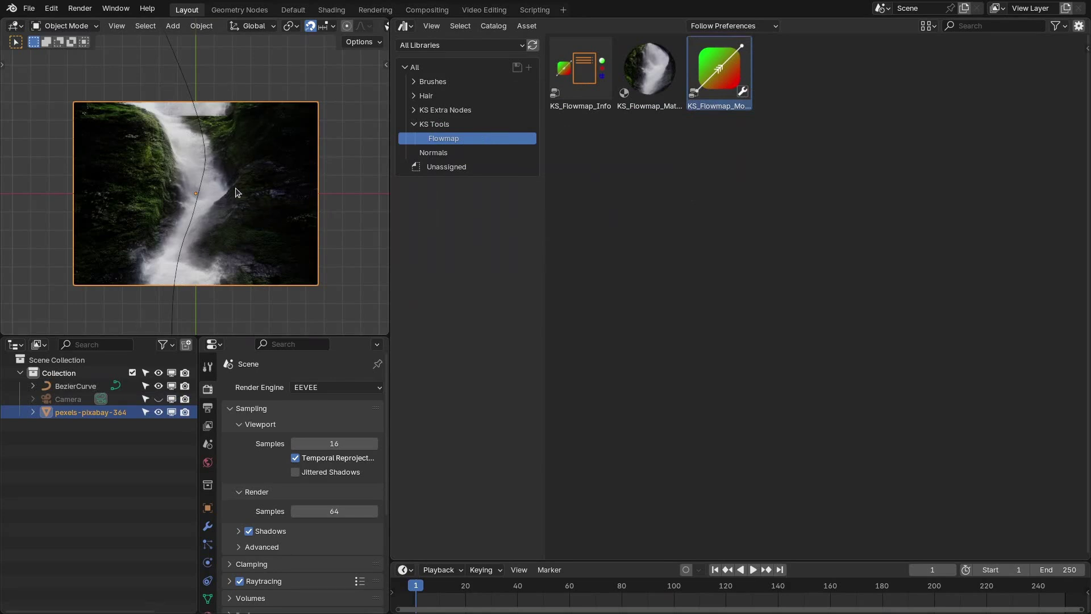
{"action": "left_click", "coordinate": [405, 25]}
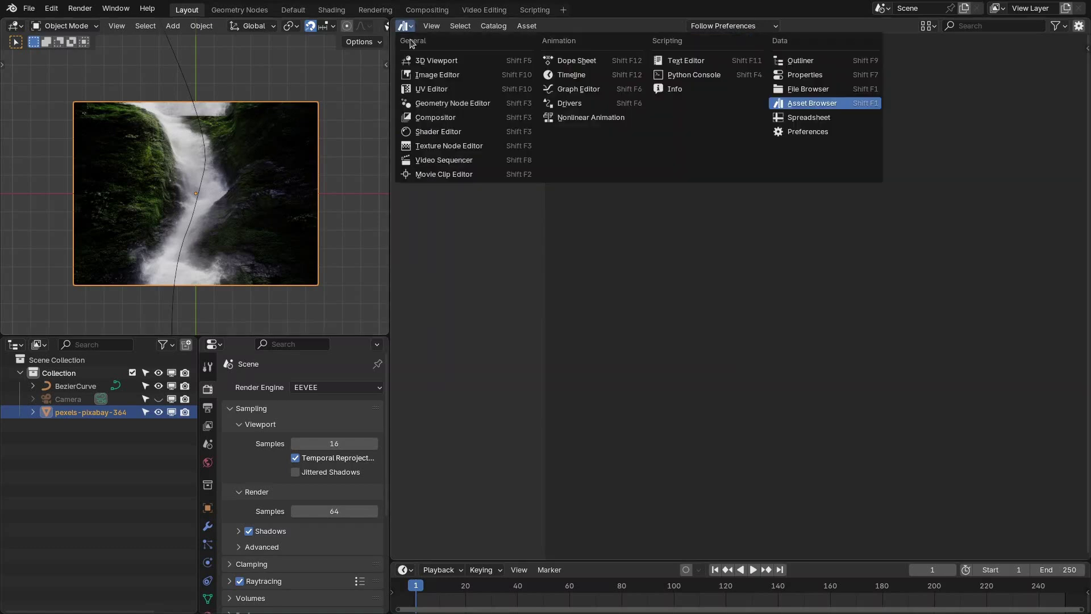
Turn the asset area into a Shader Editor and assign KS_Flowmap_Material to the plane
{"action": "left_click", "coordinate": [440, 132]}
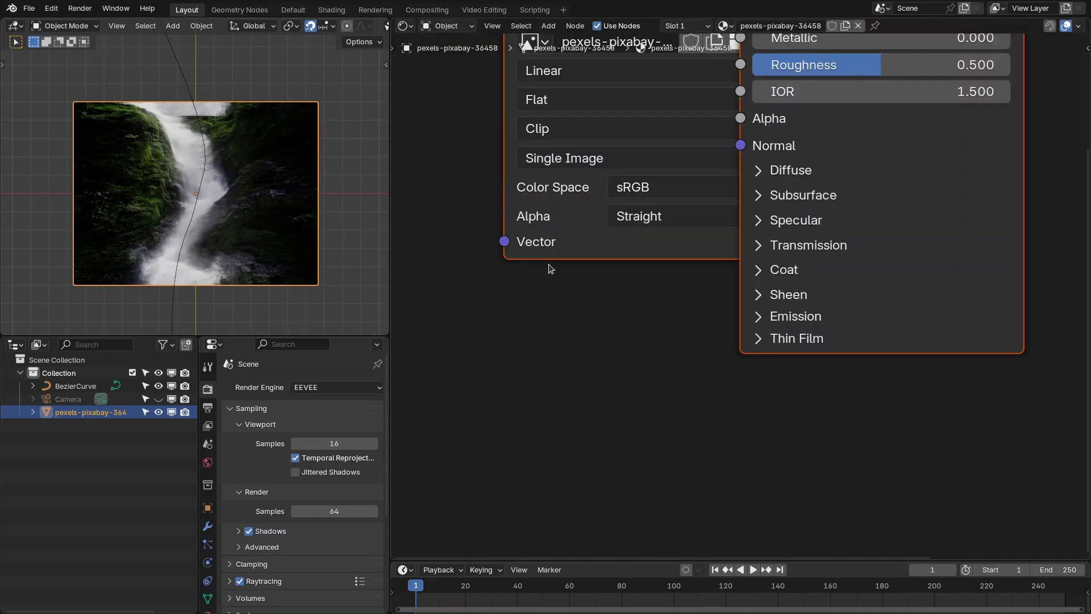
{"action": "key", "text": "Home"}
{"action": "mouse_move", "coordinate": [589, 162]}
{"action": "left_mouse_down"}
{"action": "mouse_move", "coordinate": [573, 165]}
{"action": "mouse_move", "coordinate": [595, 169]}
{"action": "left_mouse_up"}
{"action": "left_click", "coordinate": [724, 26]}
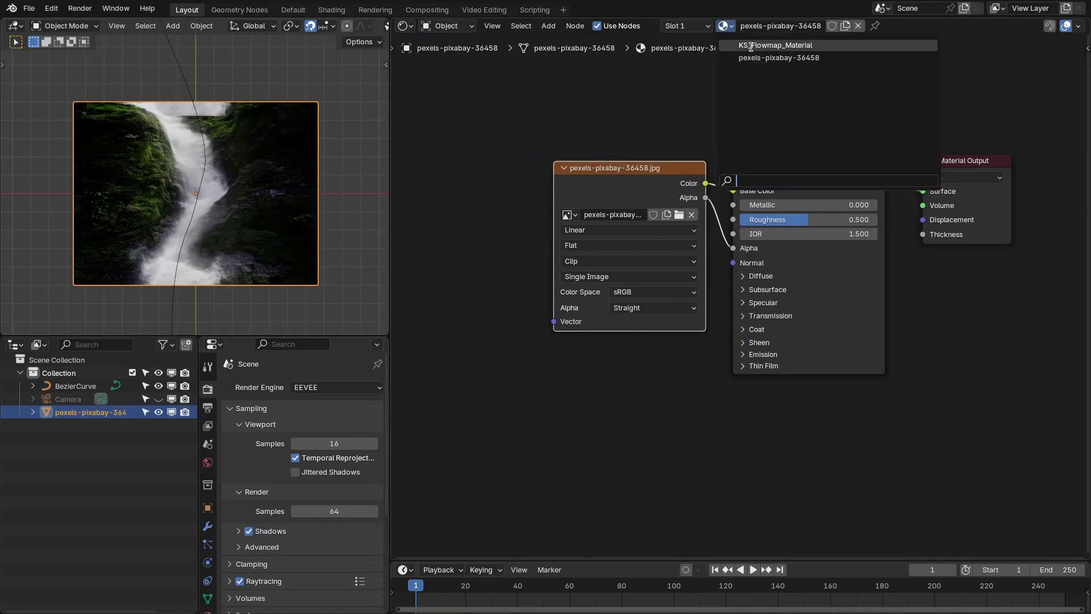
{"action": "left_click", "coordinate": [751, 46]}
Set the KS_Input_Texture group's image to pexels-pixabay-36458.jpg
{"action": "middle_click_drag", "start_coordinate": [703, 278], "coordinate": [835, 396]}
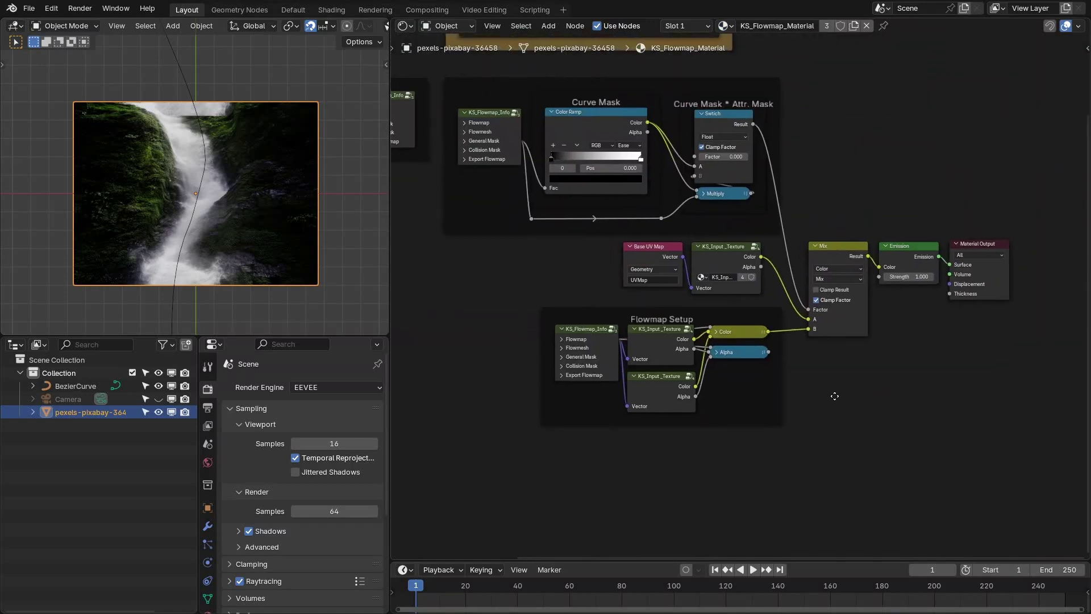
{"action": "left_click", "coordinate": [723, 258]}
{"action": "key", "text": "Tab"}
{"action": "scroll", "coordinate": [714, 233], "scroll_direction": "up", "scroll_amount": 3}
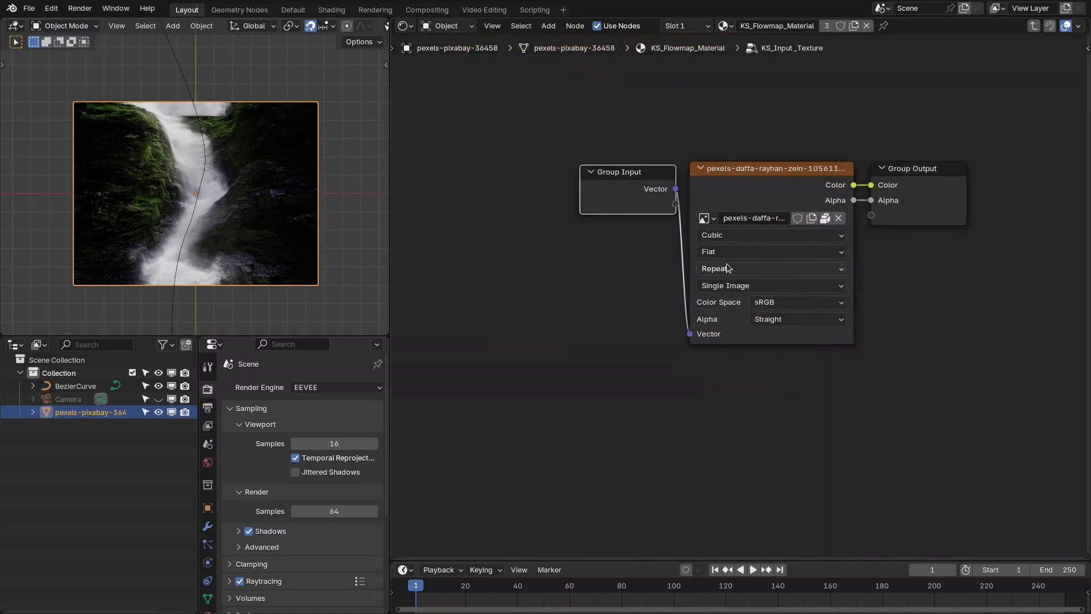
{"action": "left_click", "coordinate": [706, 214]}
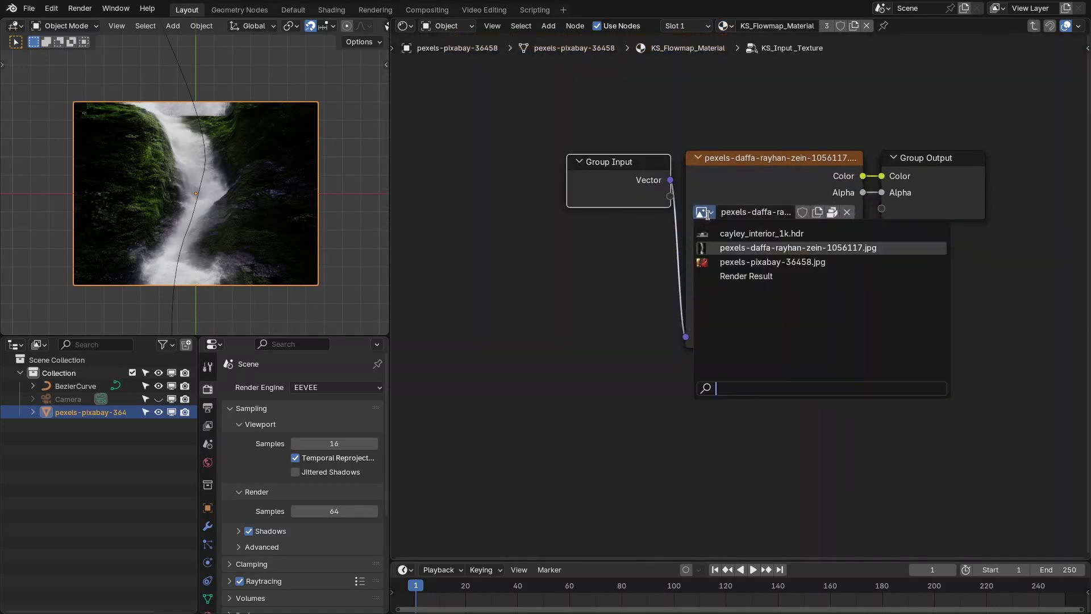
{"action": "left_click", "coordinate": [765, 260]}
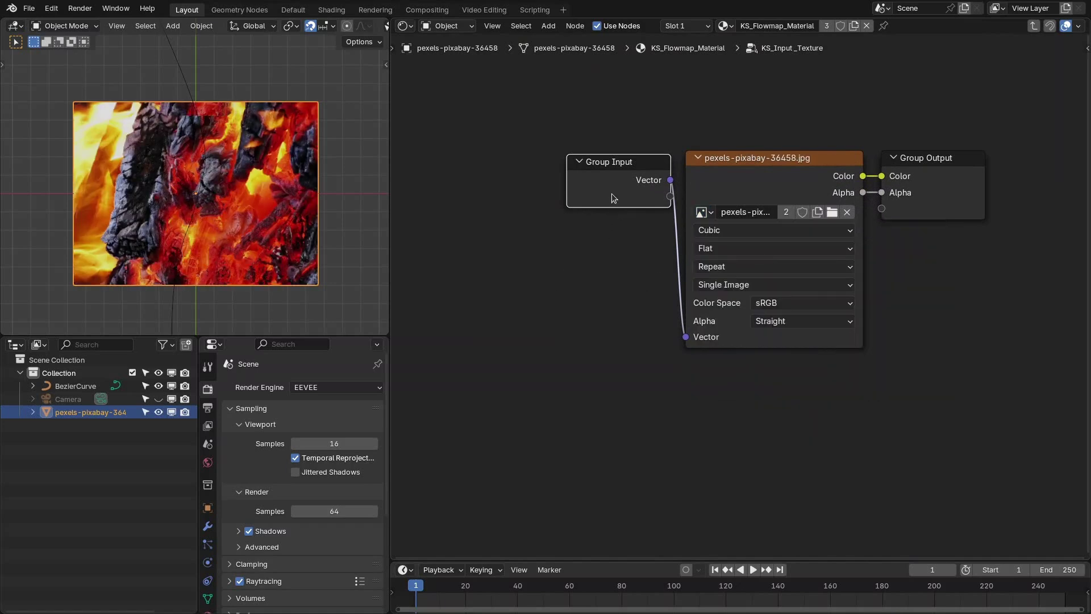
{"action": "key", "text": "Tab"}
Play the animation to check the flowing flames, then widen the viewport
{"action": "key", "text": "space"}
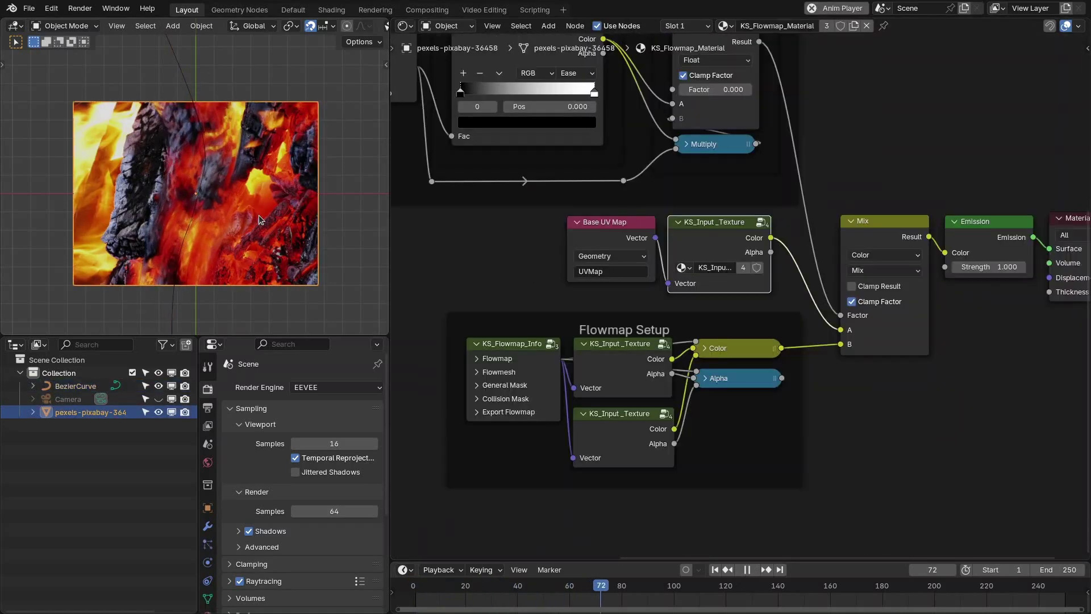
{"action": "key", "text": "space"}
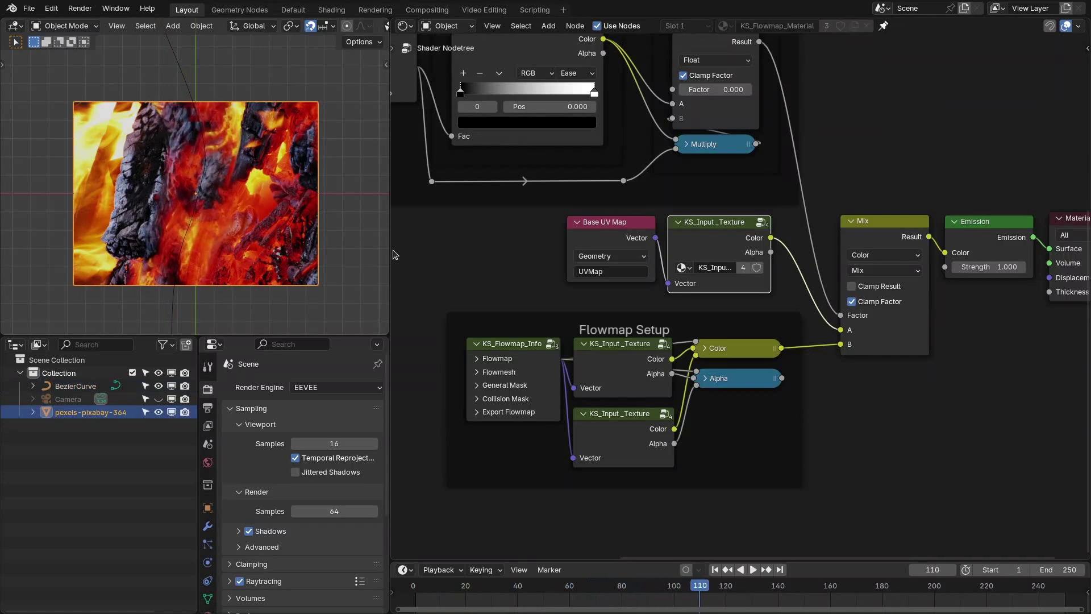
{"action": "left_click_drag", "start_coordinate": [394, 253], "coordinate": [518, 255]}
Make Properties a full-height column showing the plane's KS_Flowmap_Modifier settings
{"action": "left_click_drag", "start_coordinate": [200, 360], "coordinate": [287, 315]}
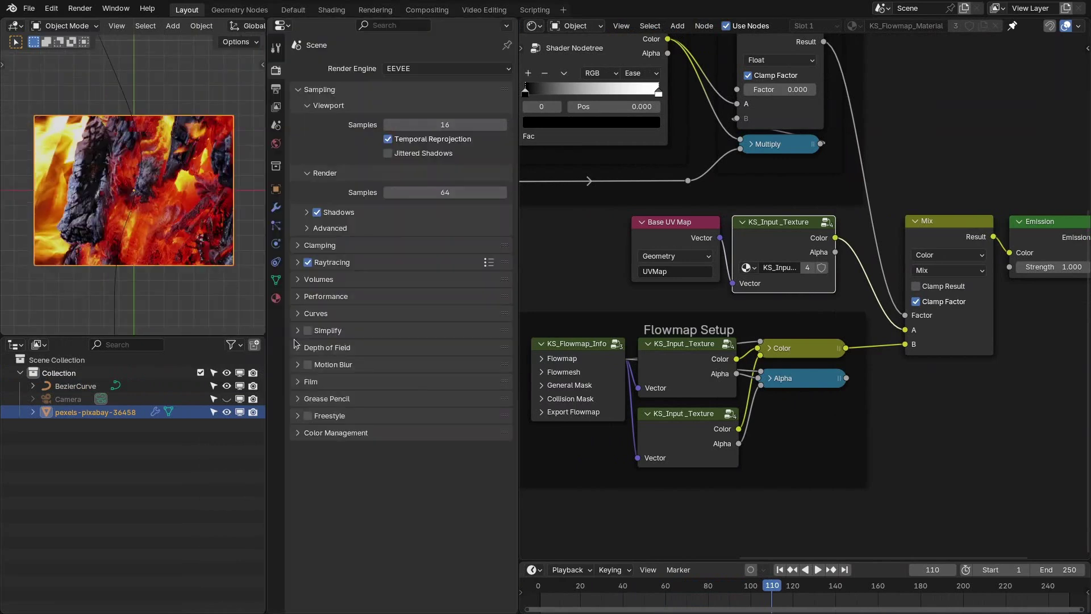
{"action": "left_click", "coordinate": [275, 206]}
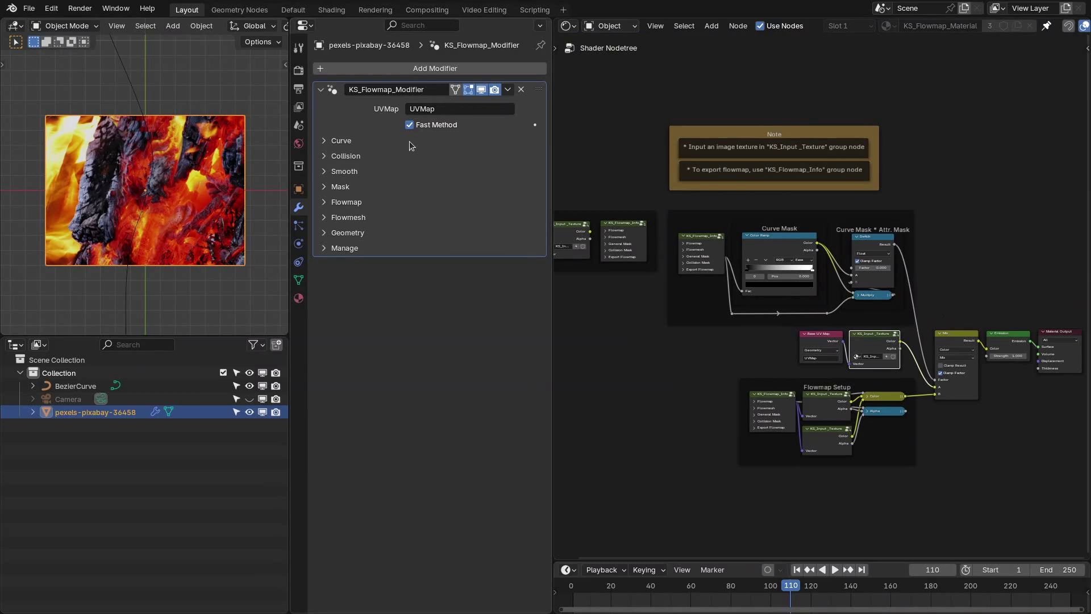
{"action": "scroll", "coordinate": [189, 196], "scroll_direction": "up", "scroll_amount": 2}
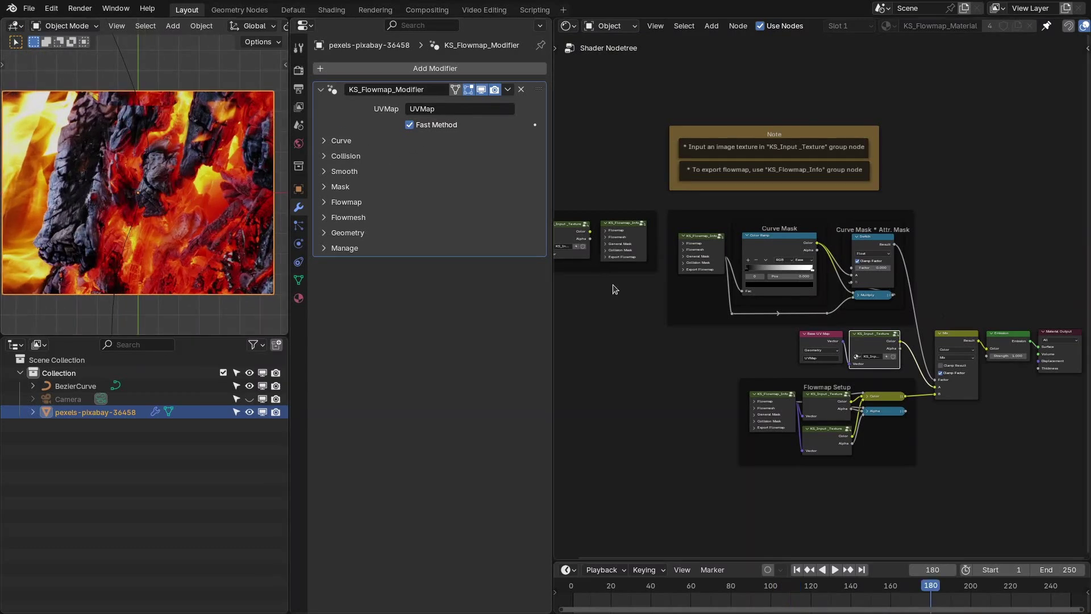
{"action": "scroll", "coordinate": [613, 288], "scroll_direction": "down", "scroll_amount": 2}
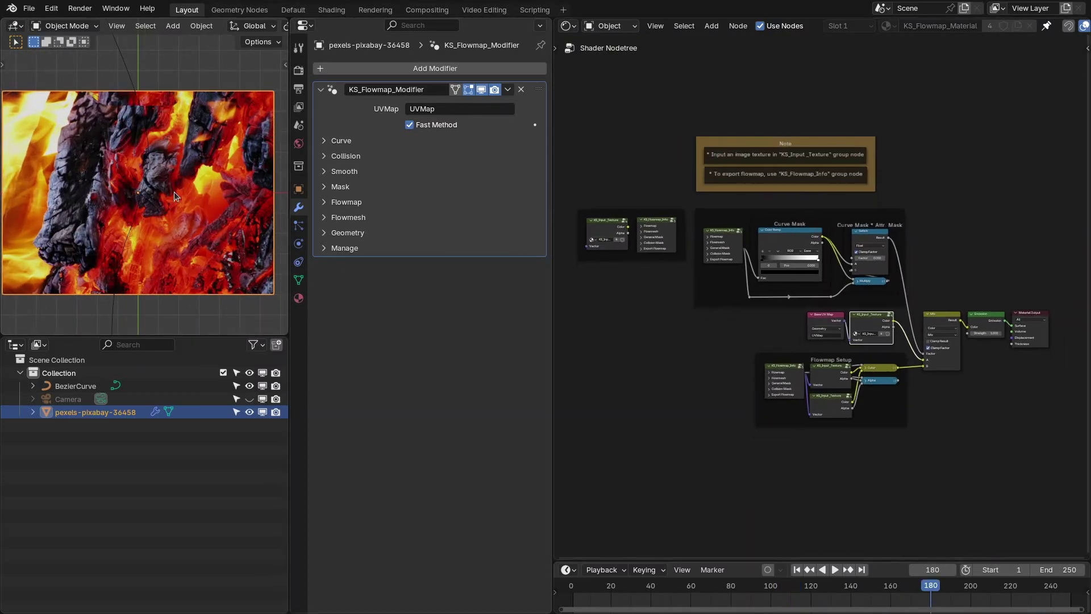
{"action": "middle_click_drag", "start_coordinate": [173, 191], "coordinate": [177, 192], "text": "shift"}
{"action": "scroll", "coordinate": [128, 223], "scroll_direction": "down", "scroll_amount": 17, "text": "alt"}
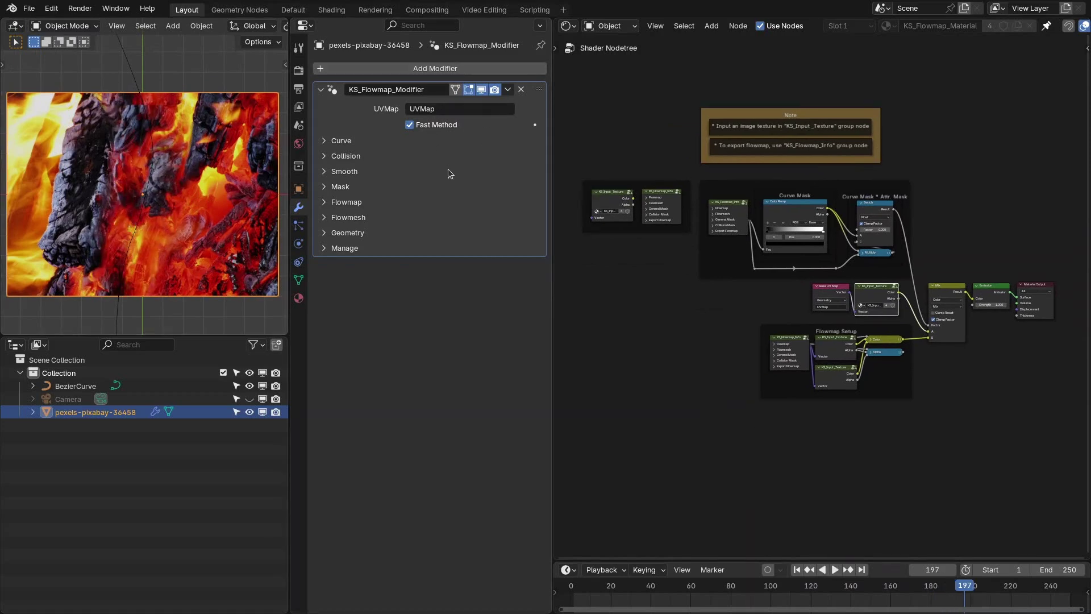
{"action": "middle_click_drag", "start_coordinate": [658, 260], "coordinate": [652, 263]}
{"action": "left_click", "coordinate": [28, 8]}
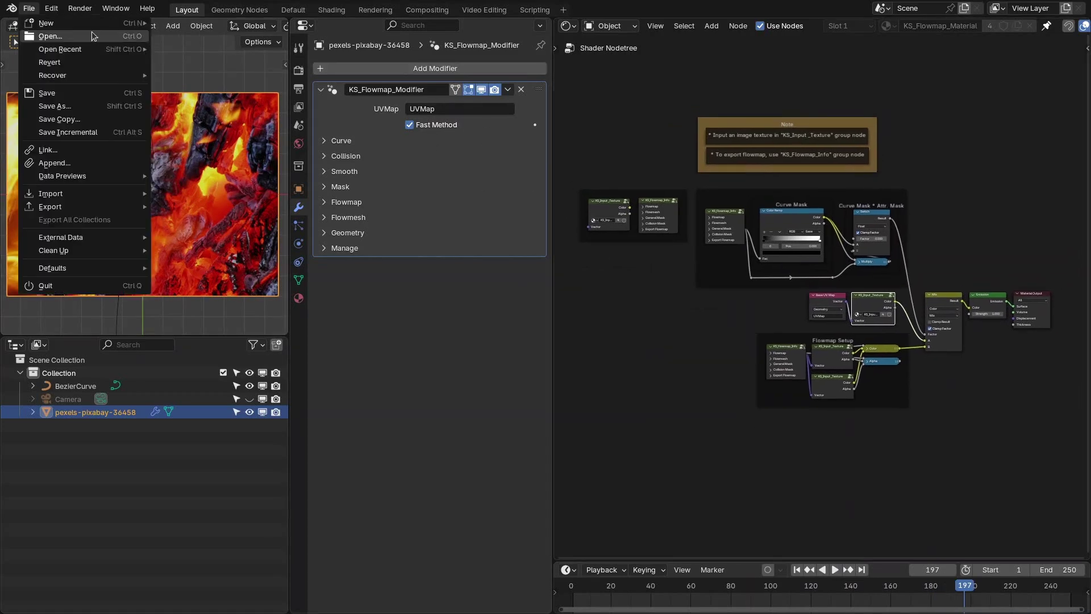
Open the waterfall .blend without saving changes and start playback
{"action": "left_click", "coordinate": [91, 34]}
{"action": "left_click", "coordinate": [458, 334]}
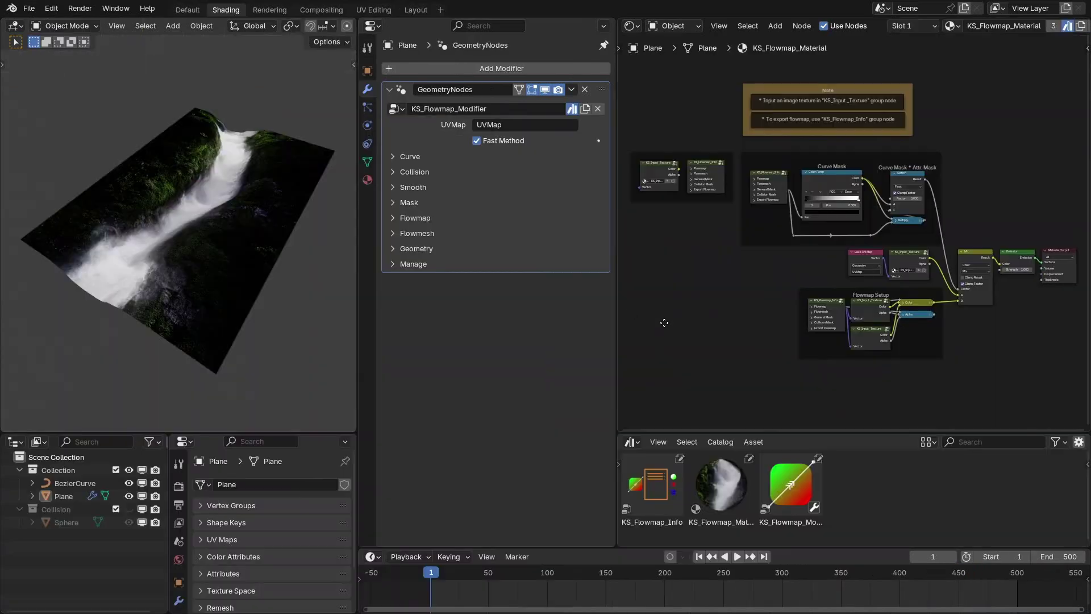
{"action": "key", "text": "space"}
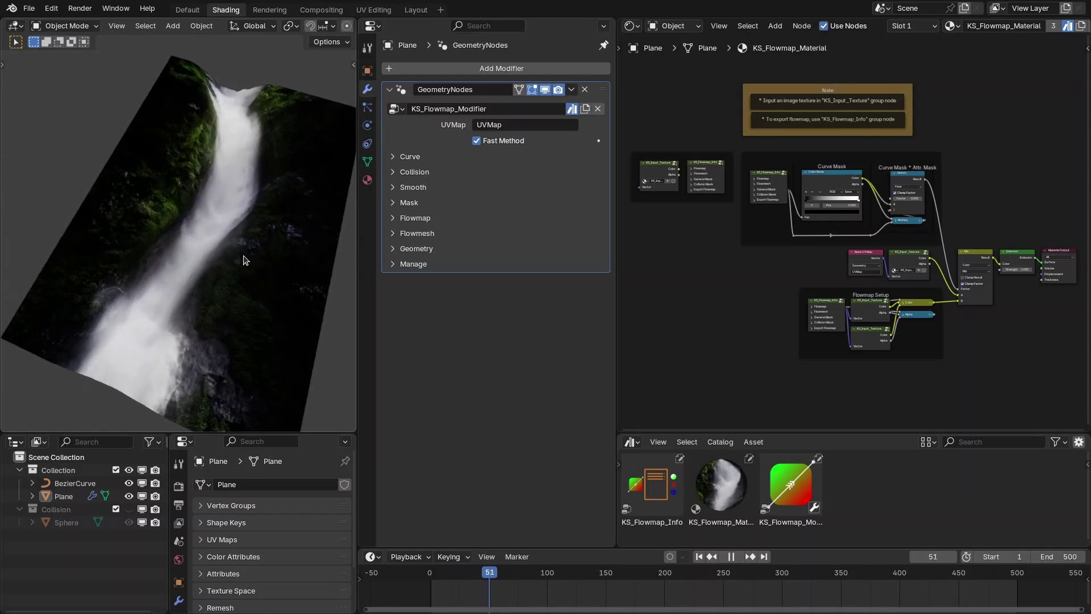
Orbit the flowing waterfall, stop at frame 135, and expand the Collision settings
{"action": "scroll", "coordinate": [227, 245], "scroll_direction": "up", "scroll_amount": 2}
{"action": "middle_click_drag", "start_coordinate": [227, 244], "coordinate": [228, 215]}
{"action": "key", "text": "space"}
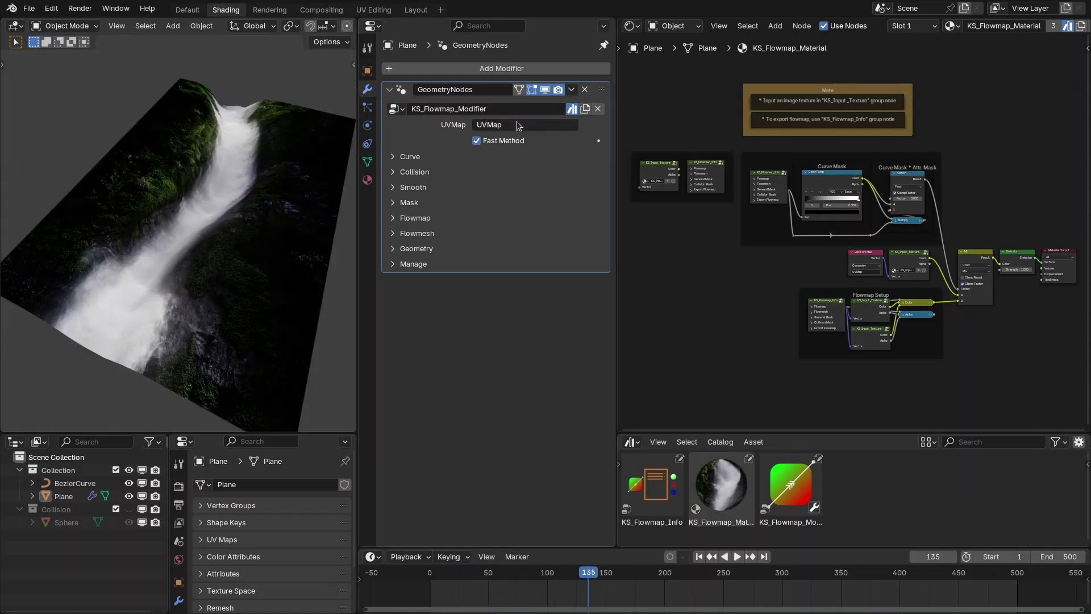
{"action": "middle_click_drag", "start_coordinate": [272, 171], "coordinate": [247, 174]}
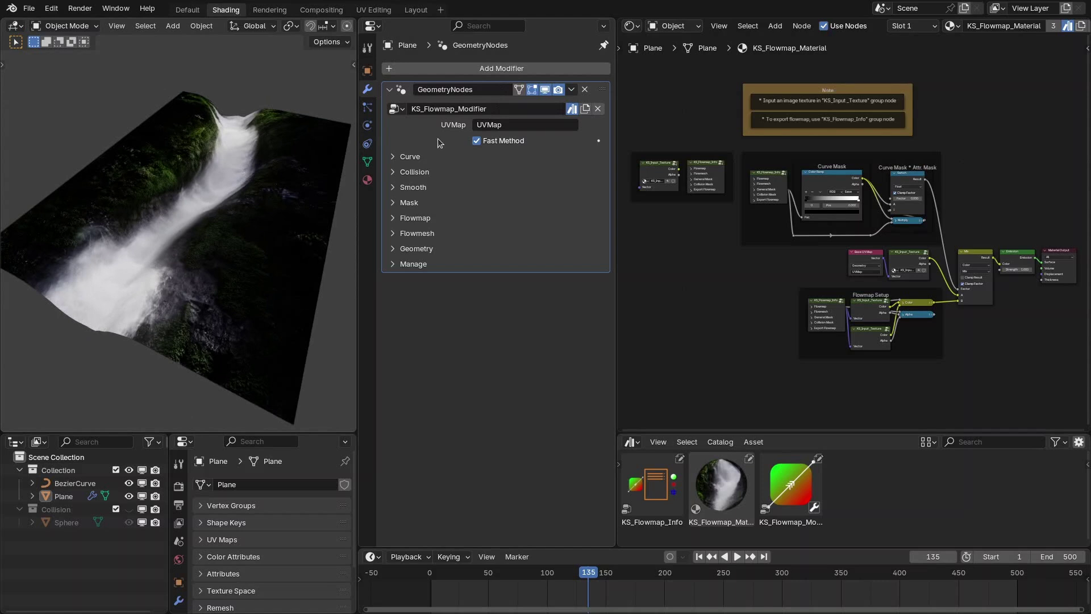
{"action": "left_click", "coordinate": [450, 173]}
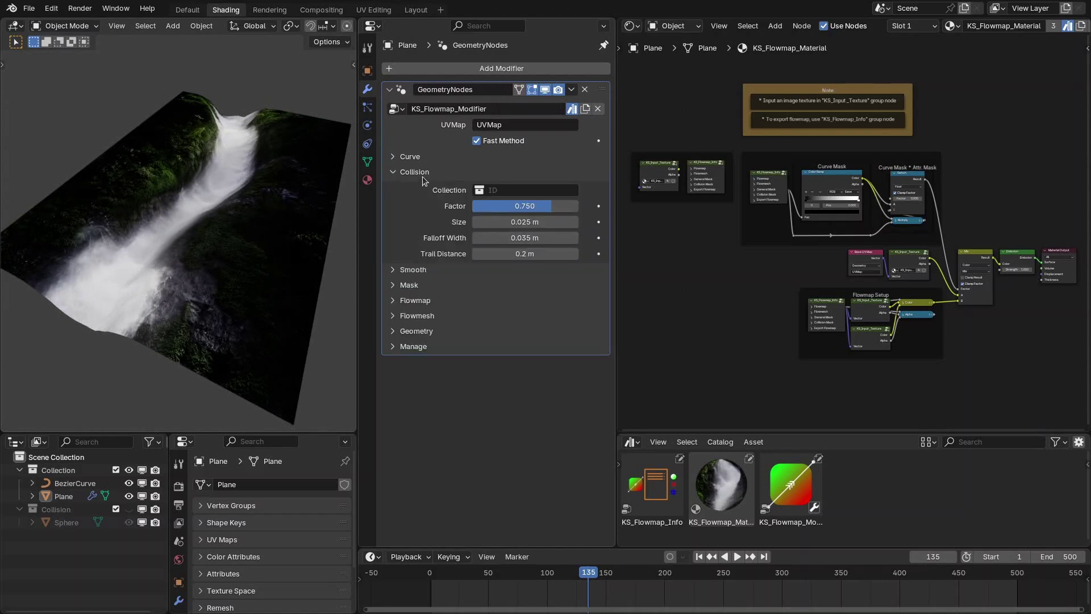
Try a shorter curve Trim End, then restore it to 1.000 and preview the flow
{"action": "left_click", "coordinate": [423, 176]}
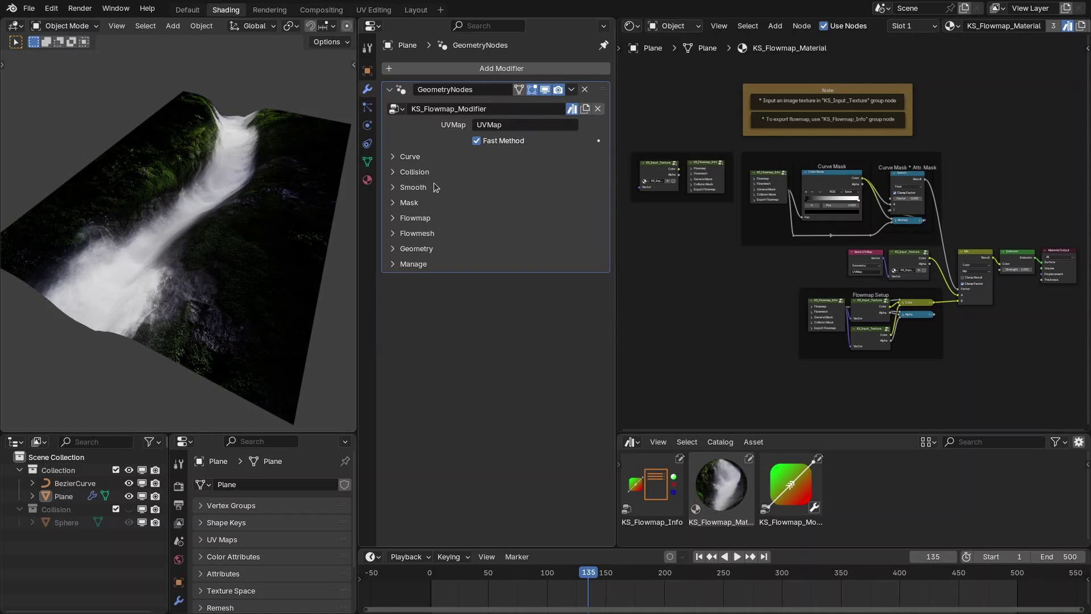
{"action": "left_click", "coordinate": [418, 202]}
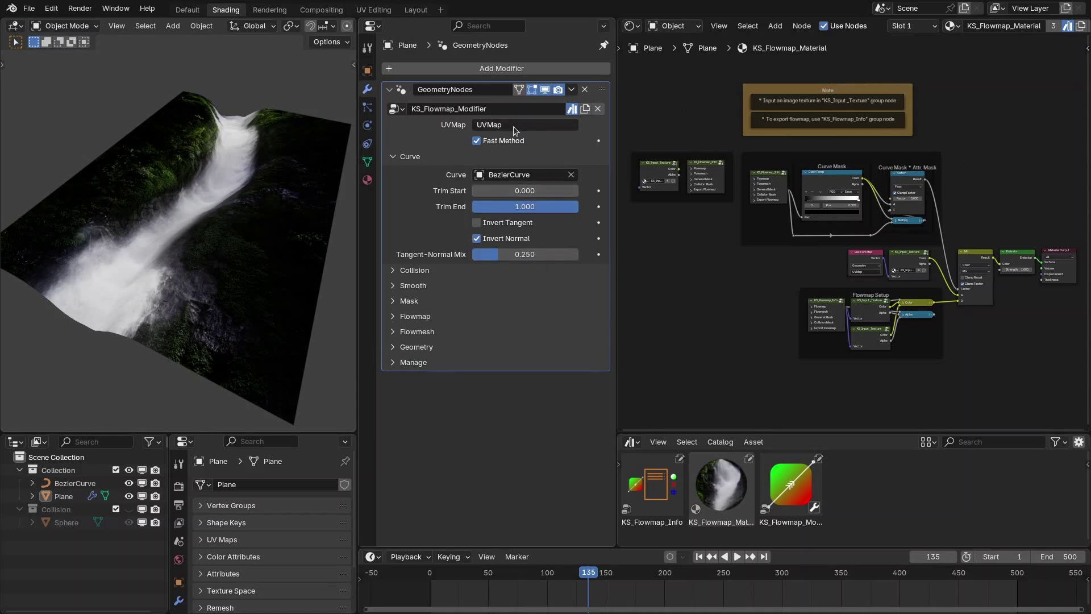
{"action": "left_click_drag", "start_coordinate": [539, 206], "coordinate": [475, 207]}
{"action": "left_click_drag", "start_coordinate": [543, 206], "coordinate": [578, 205]}
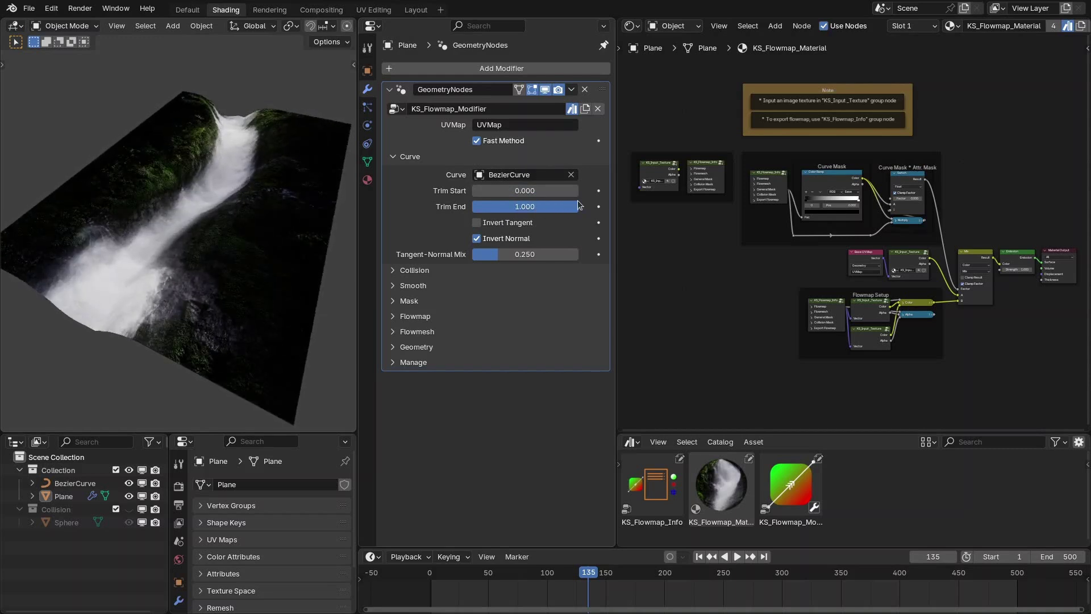
{"action": "left_click", "coordinate": [418, 161]}
{"action": "left_click", "coordinate": [433, 158]}
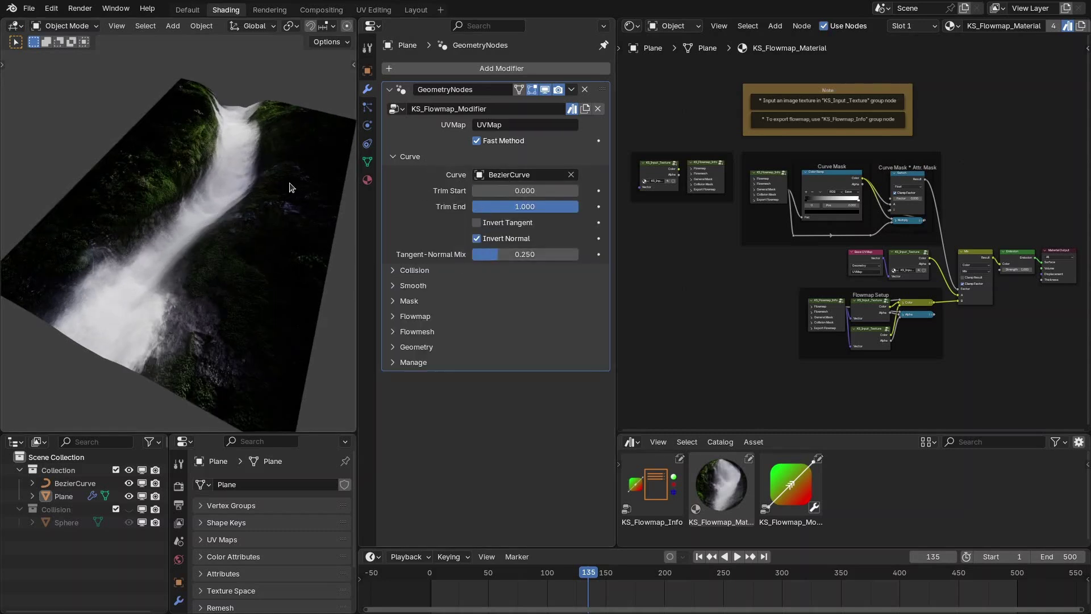
{"action": "scroll", "coordinate": [290, 187], "scroll_direction": "down", "scroll_amount": 2}
{"action": "middle_click_drag", "start_coordinate": [294, 192], "coordinate": [304, 190]}
{"action": "key", "text": "shift+alt+z"}
{"action": "scroll", "coordinate": [230, 108], "scroll_direction": "up", "scroll_amount": 1}
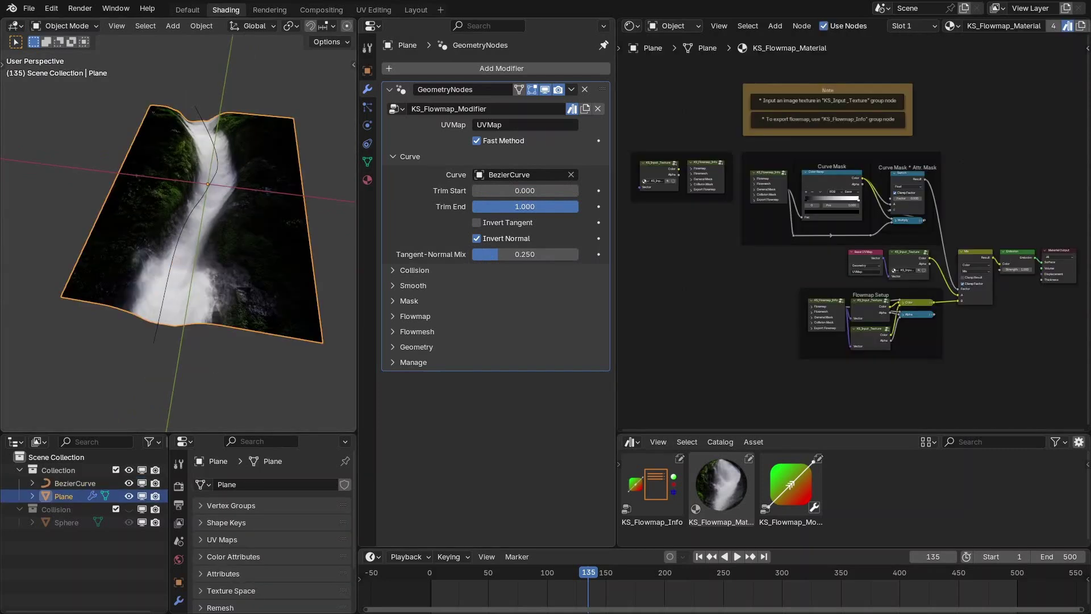
{"action": "mouse_move", "coordinate": [542, 207]}
{"action": "left_mouse_down"}
{"action": "mouse_move", "coordinate": [474, 206]}
{"action": "mouse_move", "coordinate": [543, 206]}
{"action": "left_mouse_up"}
{"action": "key", "text": "space"}
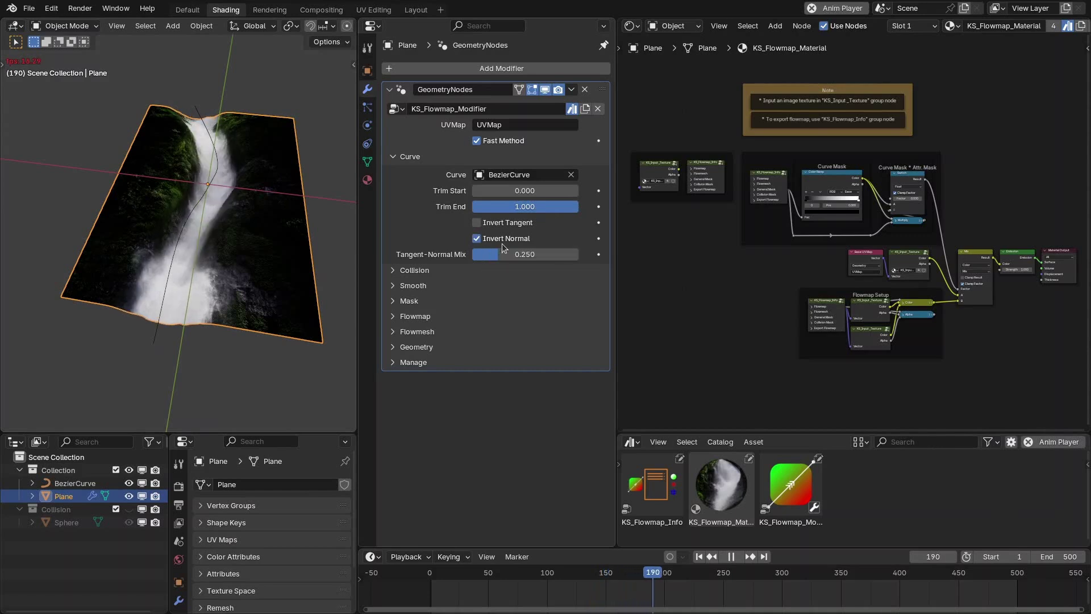
Try Tangent-Normal Mix near 0.758, then set it to 0.25 and stop playback
{"action": "mouse_move", "coordinate": [502, 250]}
{"action": "left_mouse_down"}
{"action": "mouse_move", "coordinate": [560, 250]}
{"action": "mouse_move", "coordinate": [522, 254]}
{"action": "left_mouse_up"}
{"action": "left_click", "coordinate": [522, 254]}
{"action": "type", "text": "0.25"}
{"action": "key", "text": "Return"}
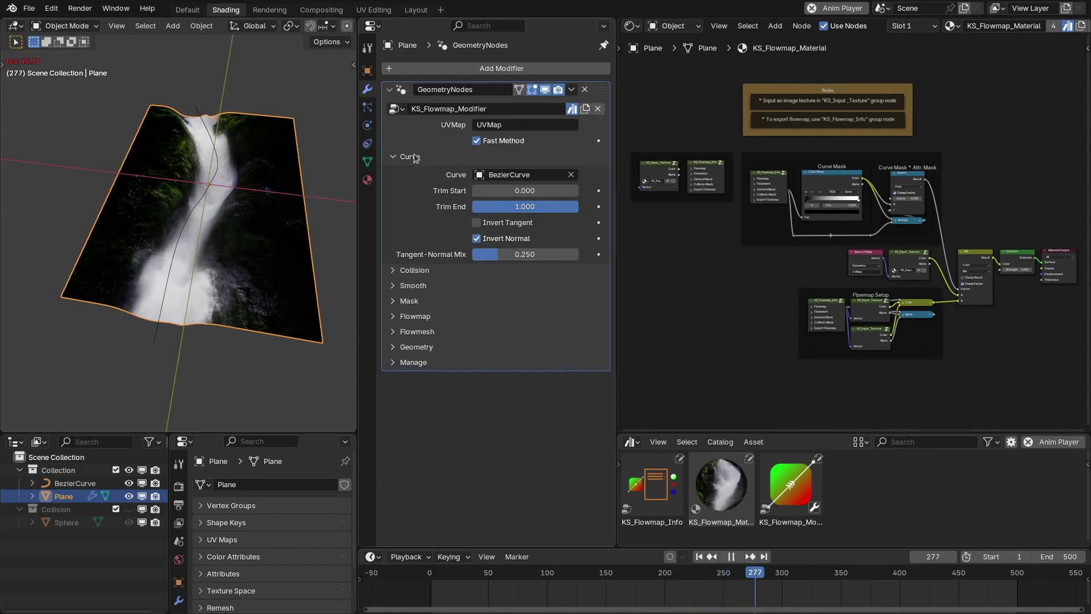
{"action": "key", "text": "space"}
{"action": "scroll", "coordinate": [275, 200], "scroll_direction": "up", "scroll_amount": 1}
{"action": "middle_click_drag", "start_coordinate": [275, 199], "coordinate": [248, 193]}
{"action": "left_click", "coordinate": [411, 157]}
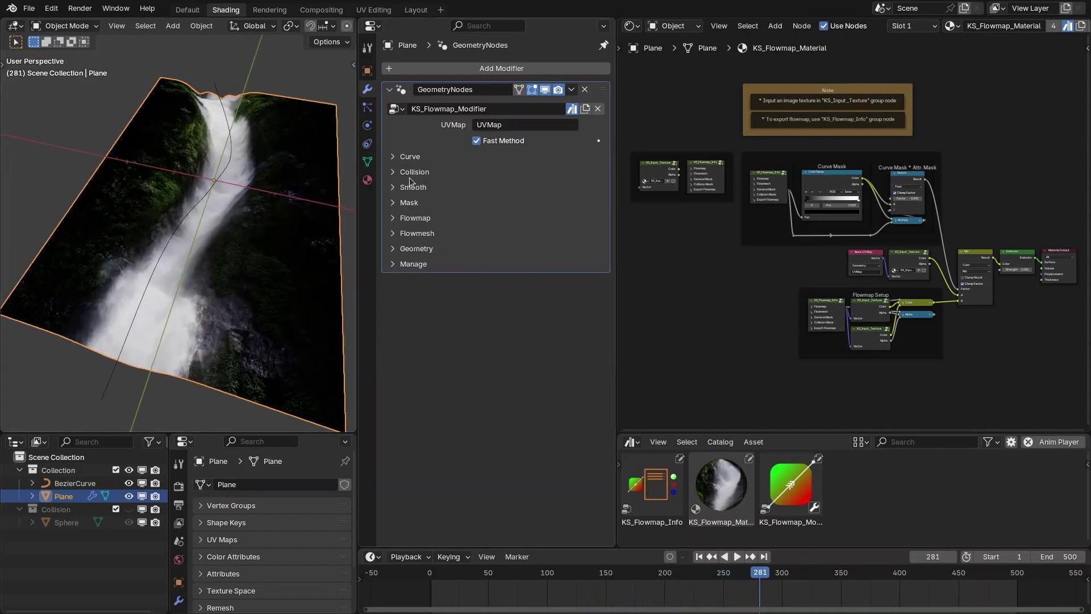
{"action": "left_click", "coordinate": [415, 172]}
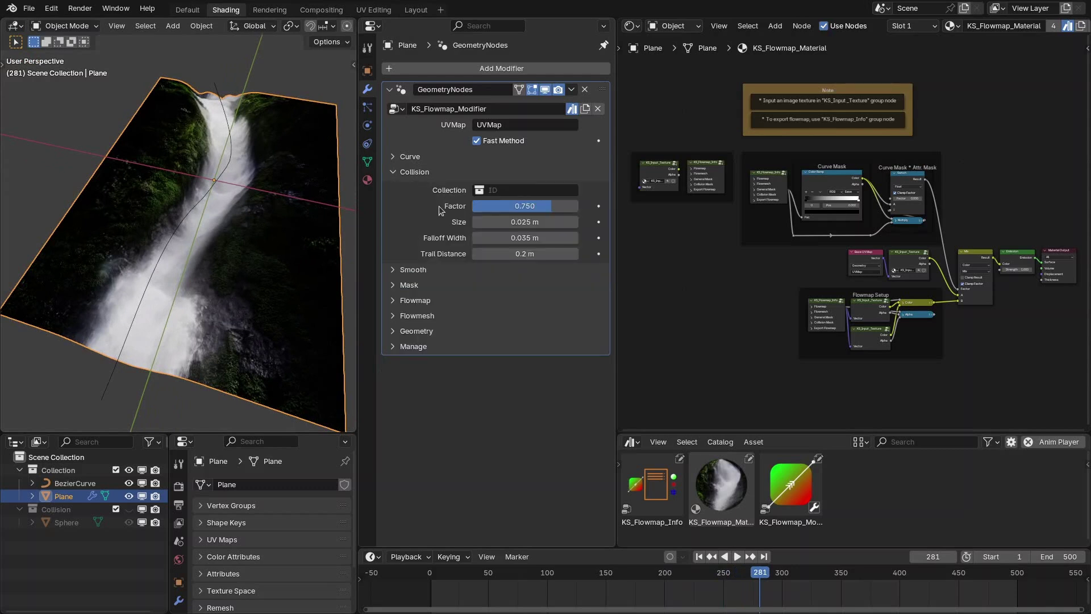
{"action": "middle_click_drag", "start_coordinate": [295, 167], "coordinate": [237, 176]}
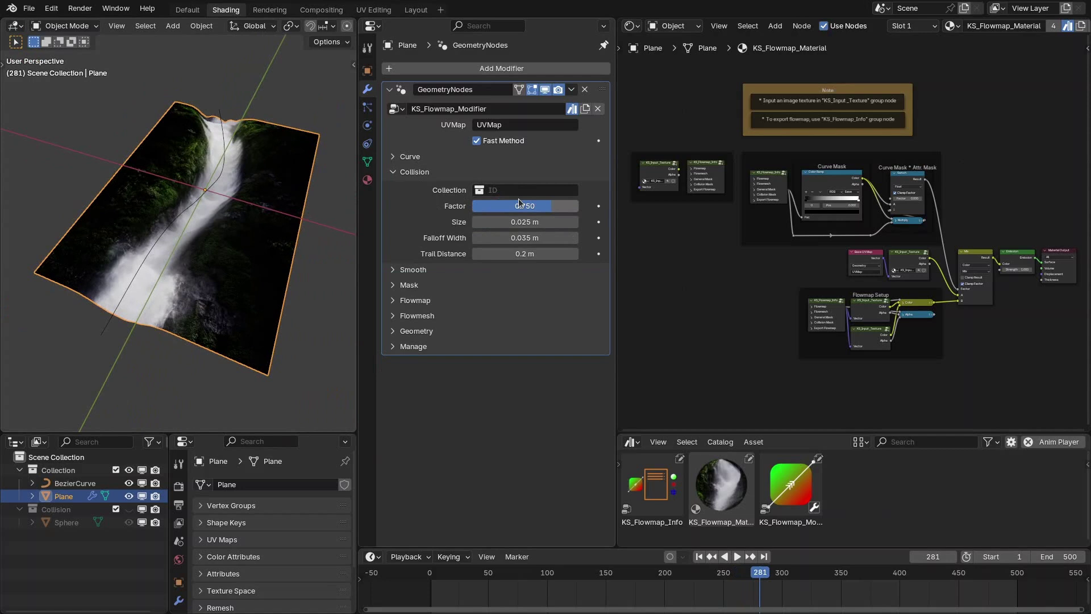
{"action": "middle_click_drag", "start_coordinate": [254, 227], "coordinate": [244, 227]}
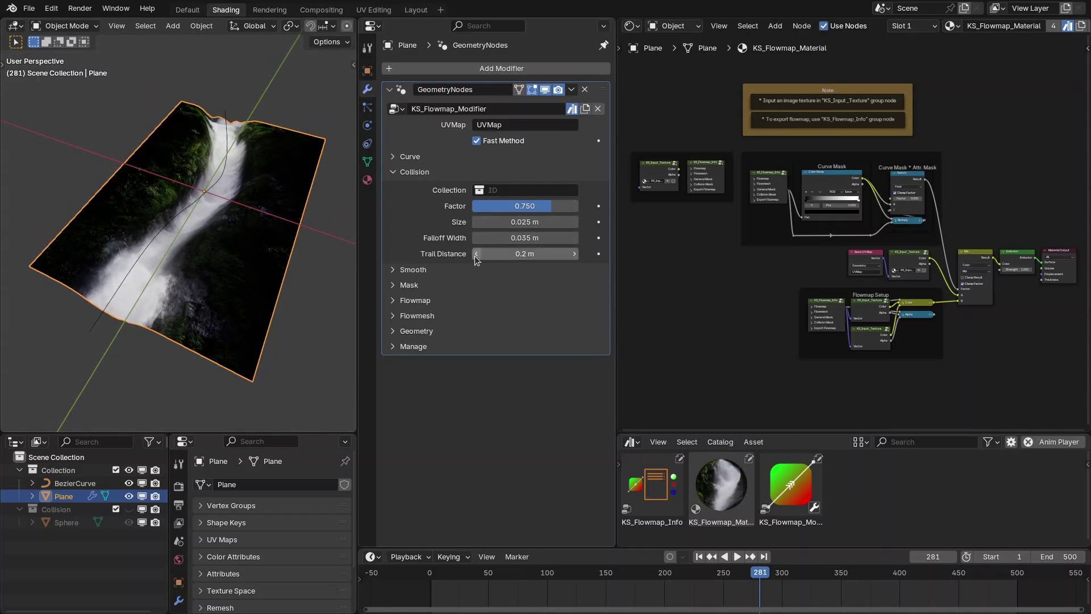
{"action": "left_click", "coordinate": [425, 175]}
{"action": "left_click", "coordinate": [421, 189]}
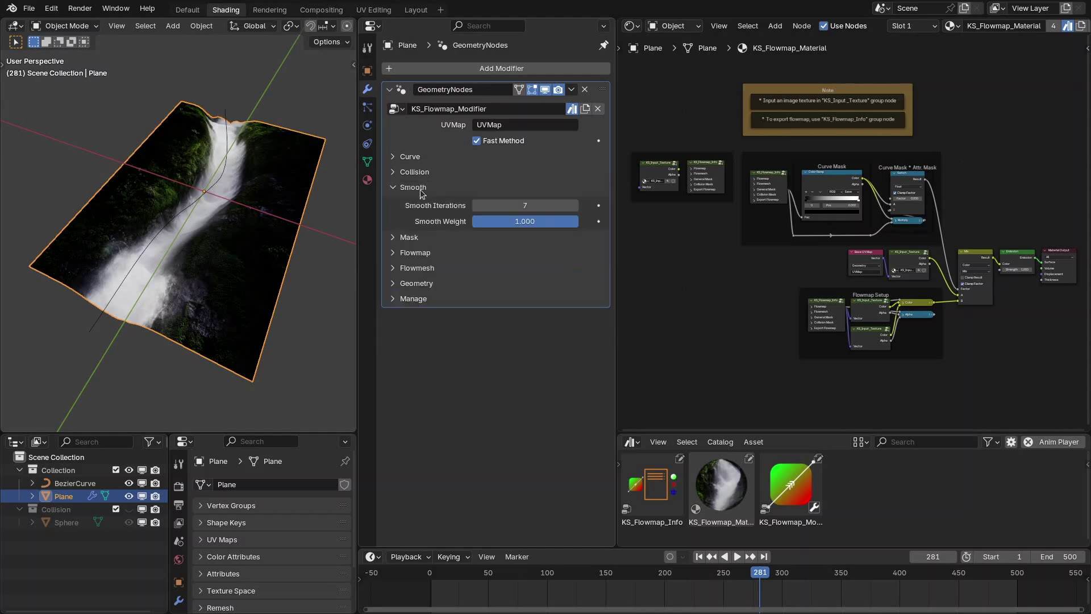
{"action": "middle_click_drag", "start_coordinate": [184, 210], "coordinate": [216, 200]}
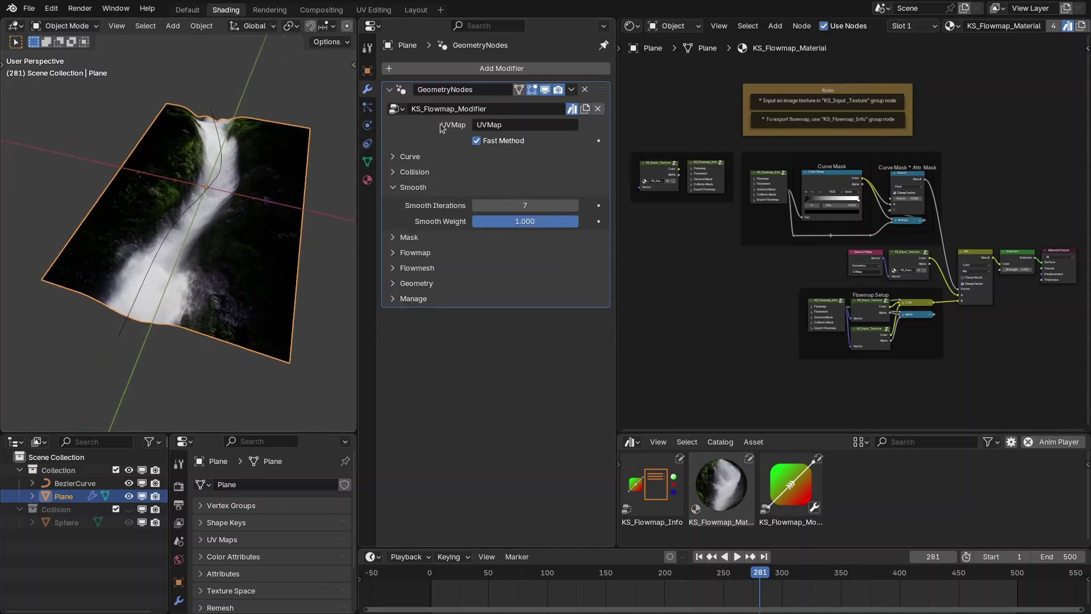
{"action": "left_click", "coordinate": [414, 187]}
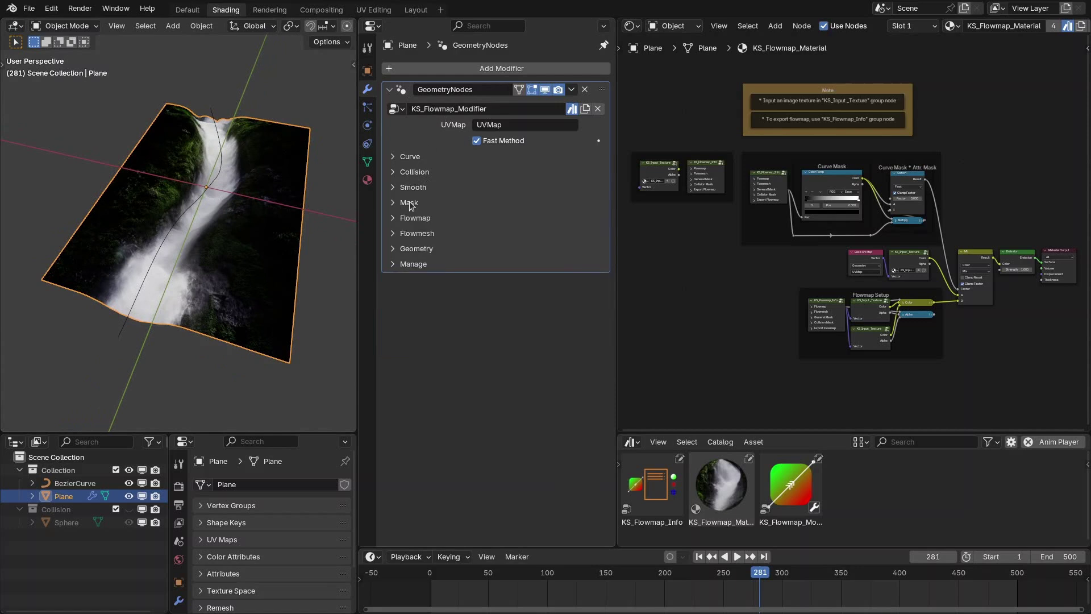
Show the mask settings: Curve Mask on, Size 0.01 m, Falloff Width 0.15 m
{"action": "left_click", "coordinate": [410, 204]}
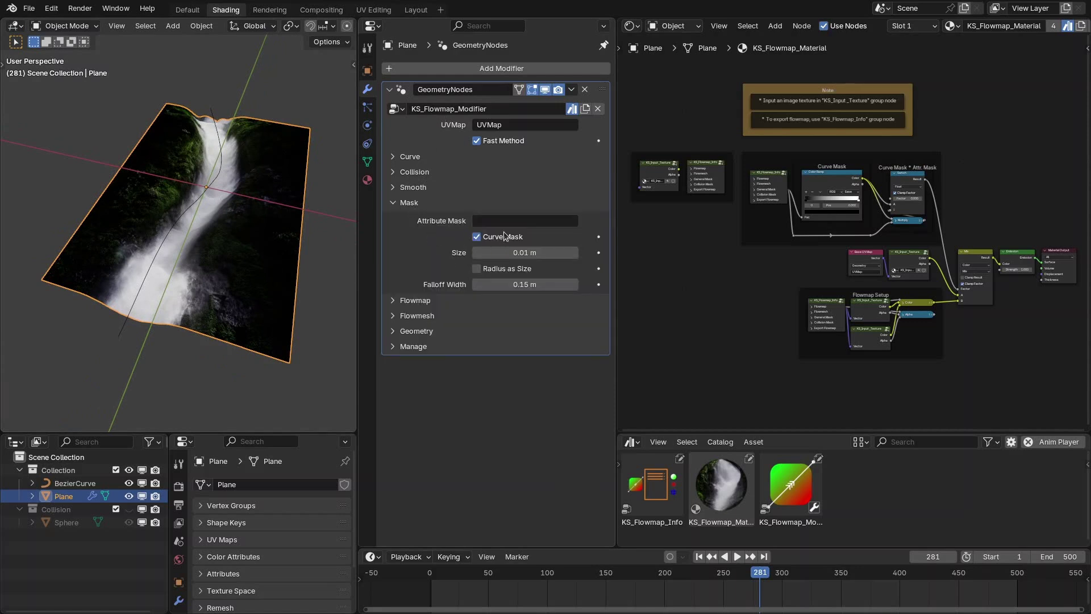
{"action": "middle_click_drag", "start_coordinate": [341, 249], "coordinate": [306, 246]}
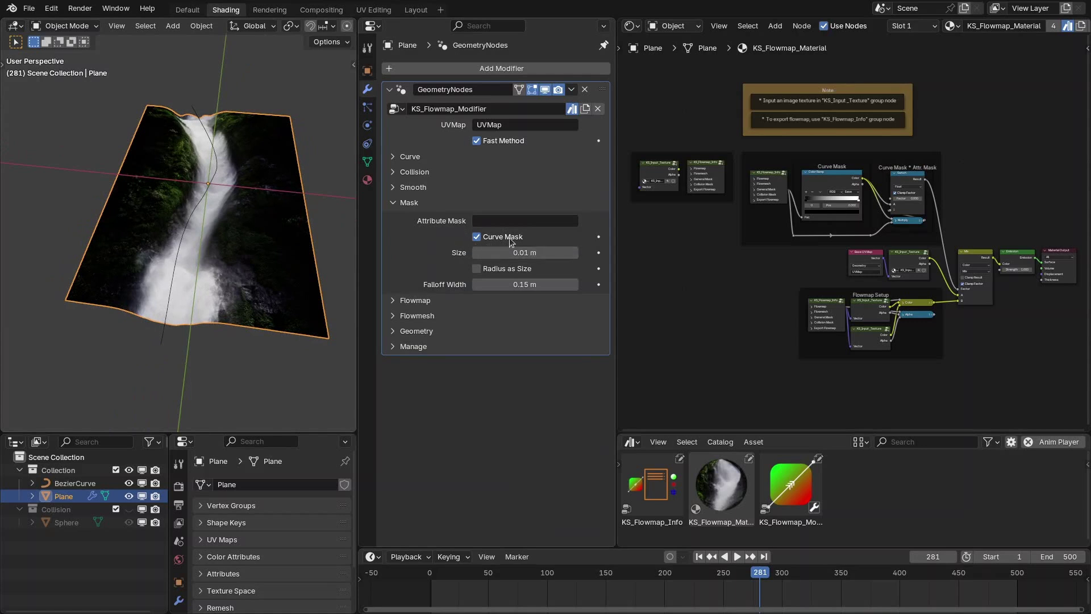
{"action": "left_click", "coordinate": [413, 158]}
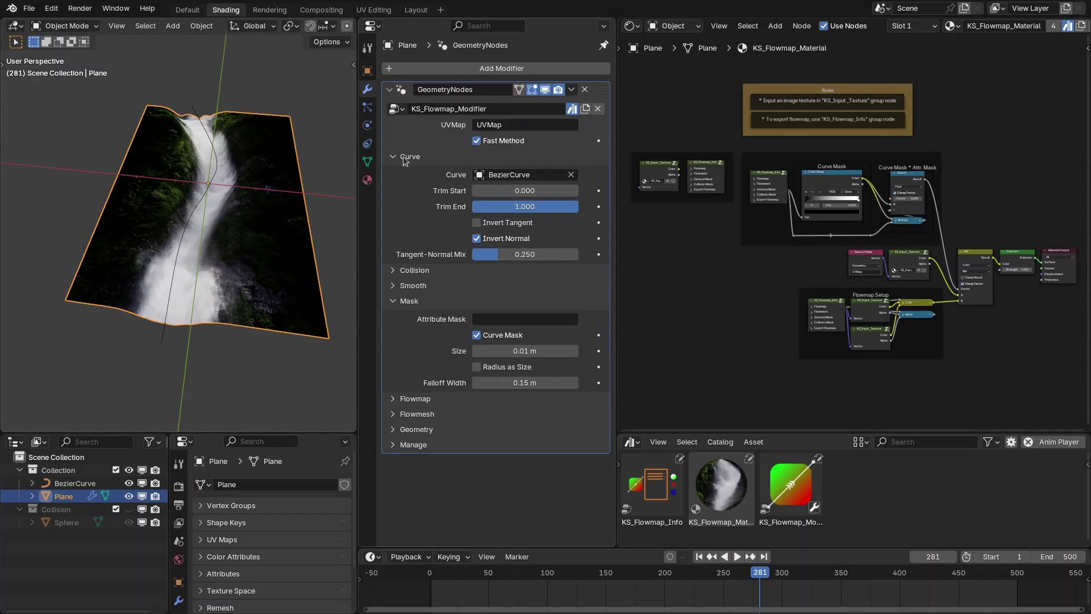
{"action": "left_click", "coordinate": [404, 159]}
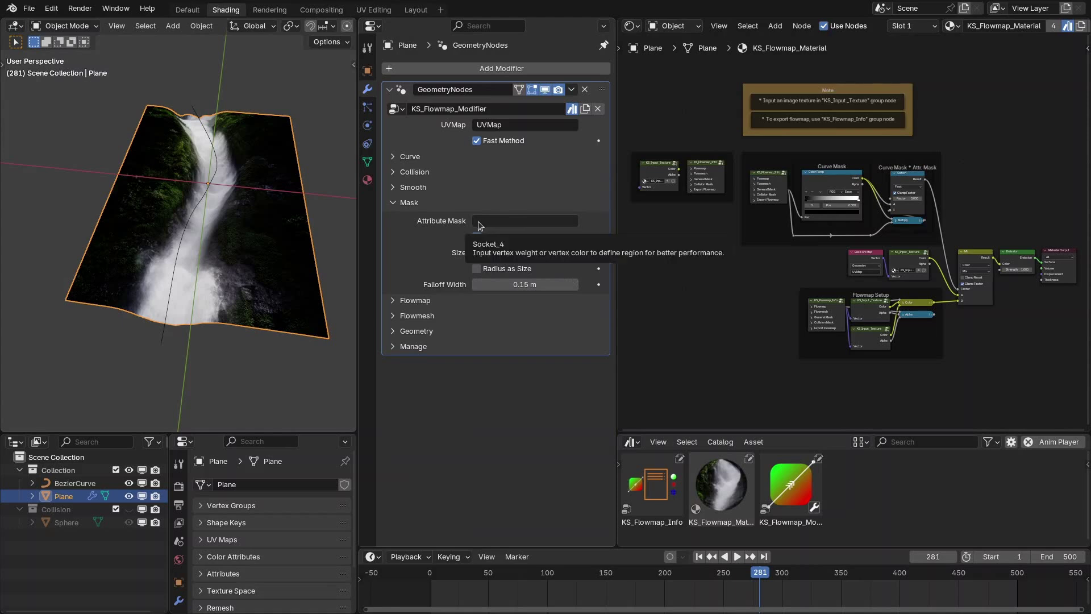
Check the plane's Color Attributes in Object Data, then return to the modifier settings
{"action": "left_click", "coordinate": [367, 161]}
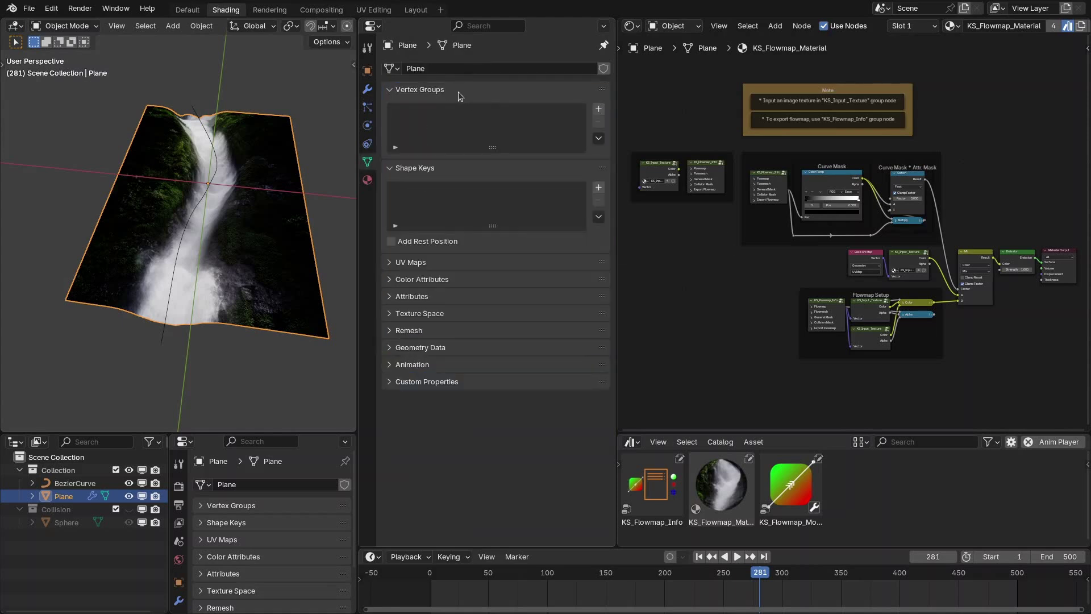
{"action": "left_click", "coordinate": [430, 279]}
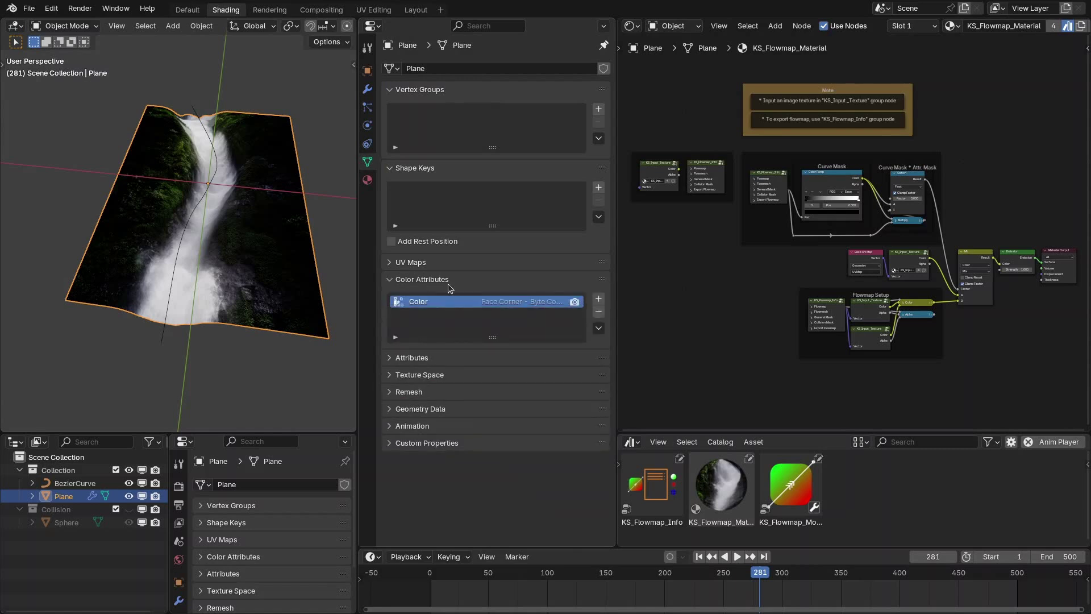
{"action": "left_click", "coordinate": [368, 90]}
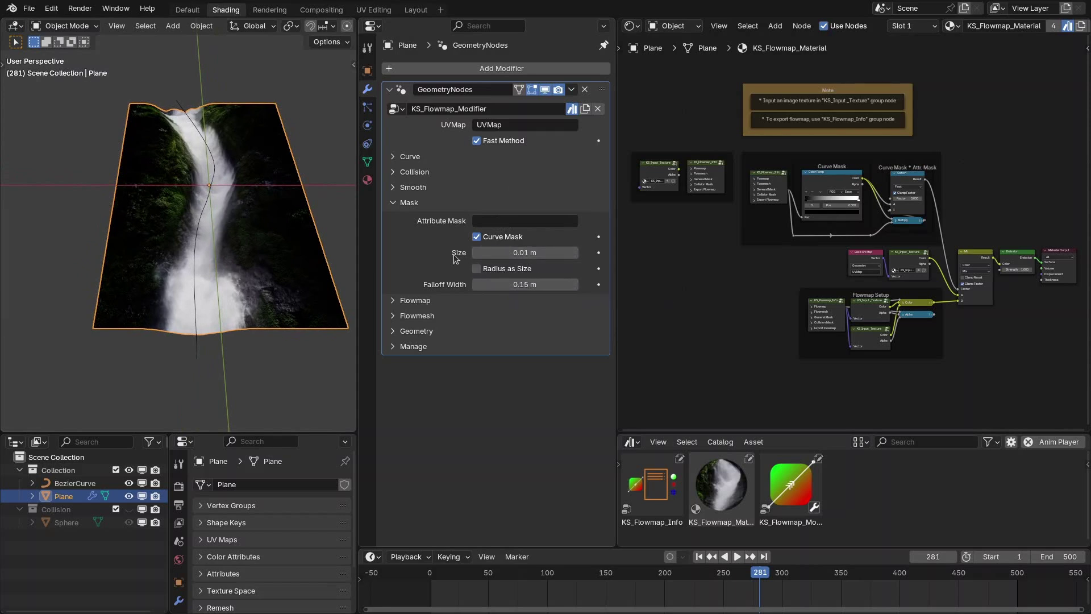
In top view, enable Radius as Size so the curve mask follows curve radius
{"action": "middle_click_drag", "start_coordinate": [300, 224], "coordinate": [302, 239]}
{"action": "key", "text": "KP_7"}
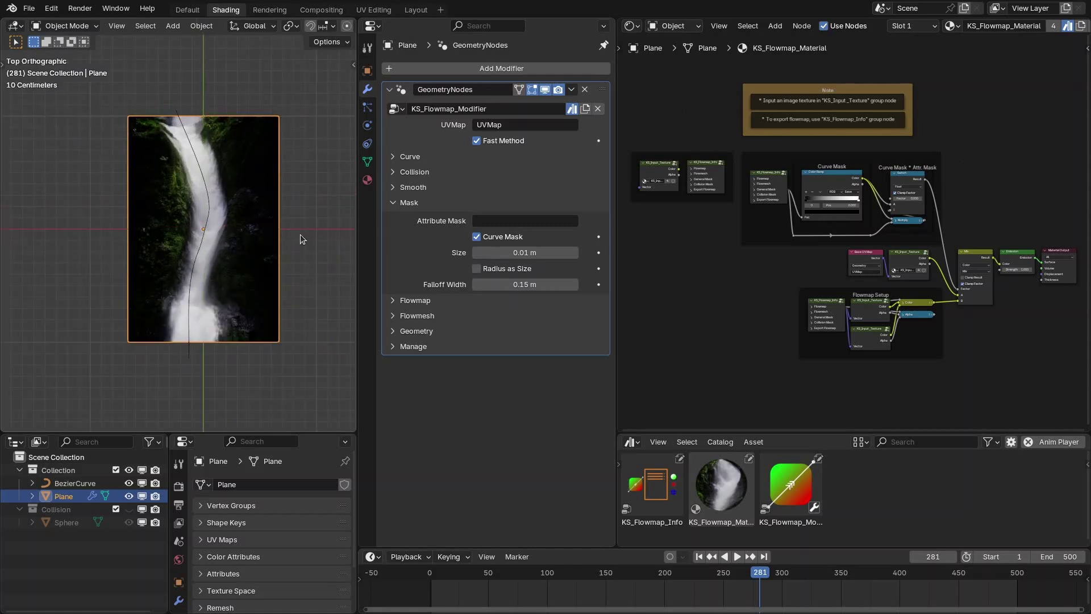
{"action": "left_click", "coordinate": [476, 268]}
{"action": "key", "text": "space"}
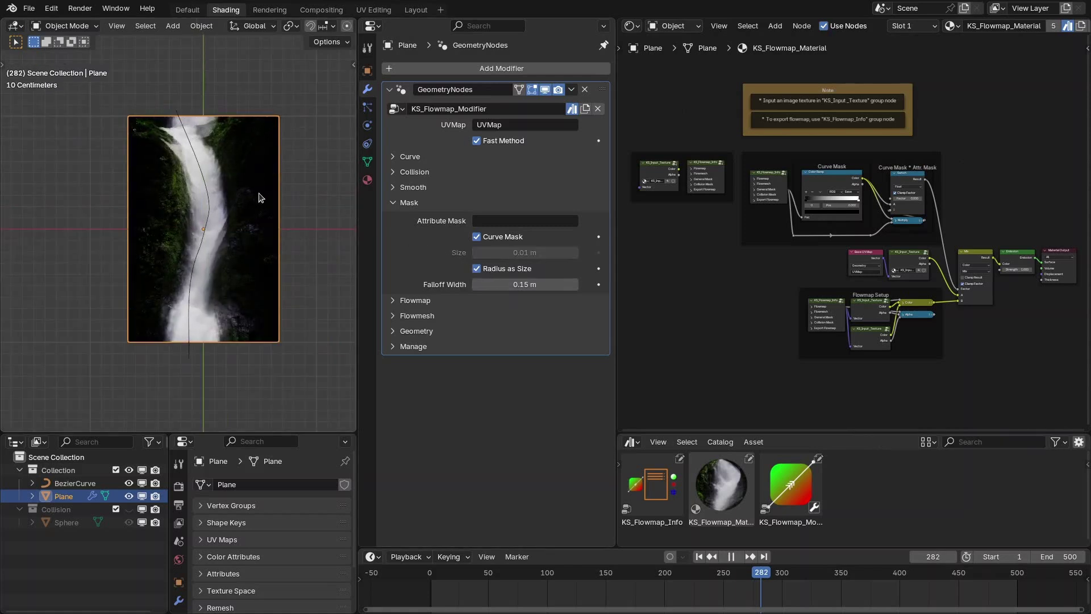
{"action": "scroll", "coordinate": [213, 190], "scroll_direction": "up", "scroll_amount": 1}
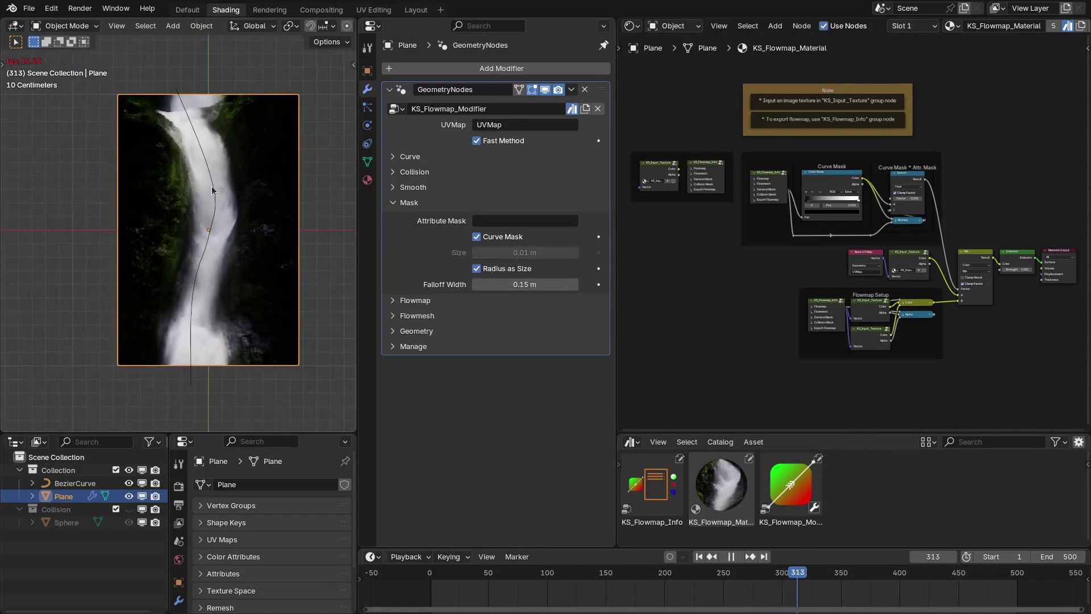
{"action": "key", "text": "space"}
Set the Bezier curve's middle point radius to 0.179 in Edit Mode
{"action": "left_click", "coordinate": [214, 161]}
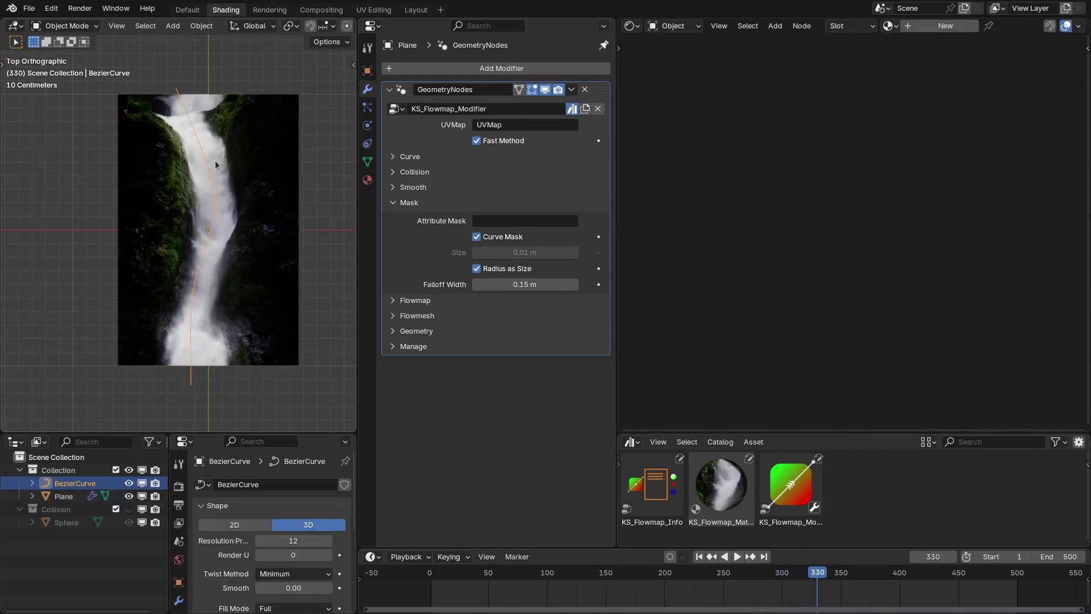
{"action": "key", "text": "Tab"}
{"action": "scroll", "coordinate": [223, 216], "scroll_direction": "down", "scroll_amount": 1}
{"action": "middle_click_drag", "start_coordinate": [223, 216], "coordinate": [201, 229], "text": "shift"}
{"action": "scroll", "coordinate": [190, 213], "scroll_direction": "up", "scroll_amount": 2}
{"action": "left_click", "coordinate": [177, 208]}
{"action": "key", "text": "space"}
{"action": "key", "text": "n"}
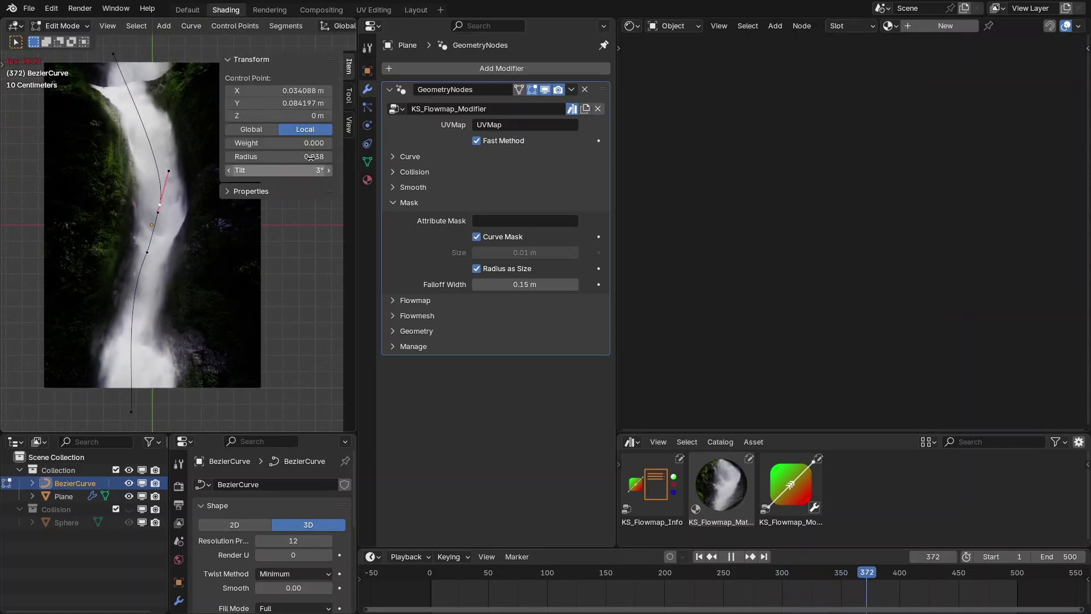
{"action": "mouse_move", "coordinate": [315, 157]}
{"action": "left_mouse_down"}
{"action": "mouse_move", "coordinate": [328, 157]}
{"action": "mouse_move", "coordinate": [312, 156]}
{"action": "left_mouse_up"}
{"action": "left_click_drag", "start_coordinate": [525, 284], "coordinate": [507, 284]}
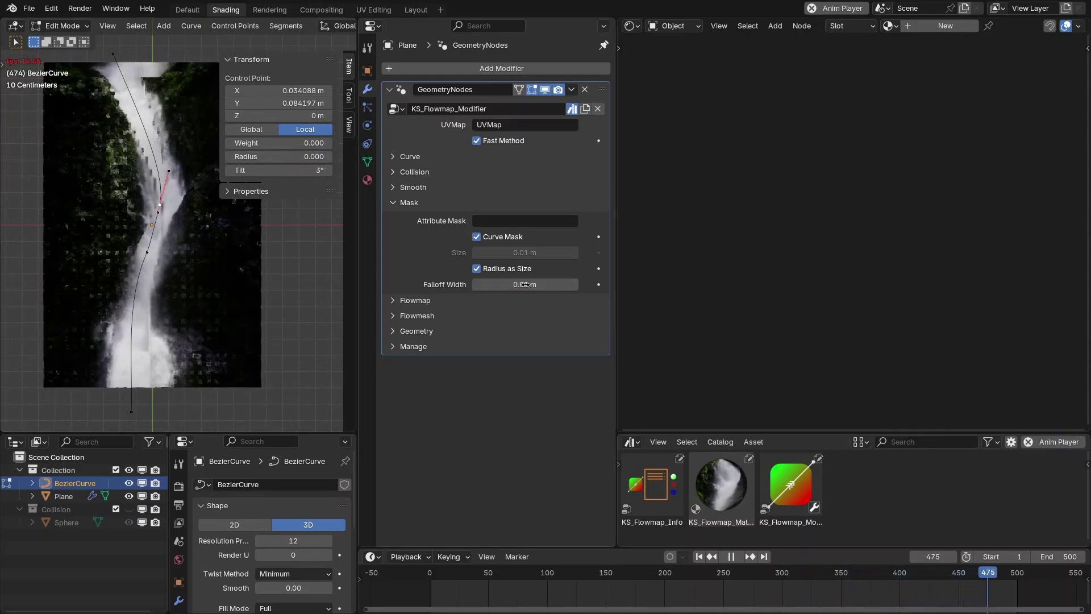
{"action": "left_click_drag", "start_coordinate": [299, 154], "coordinate": [335, 155]}
{"action": "left_click_drag", "start_coordinate": [540, 286], "coordinate": [566, 286]}
Test falloff and Fast Method, ending with Falloff Width 0.058 m and Fast Method on
{"action": "scroll", "coordinate": [184, 190], "scroll_direction": "down", "scroll_amount": 2}
{"action": "left_click", "coordinate": [476, 268]}
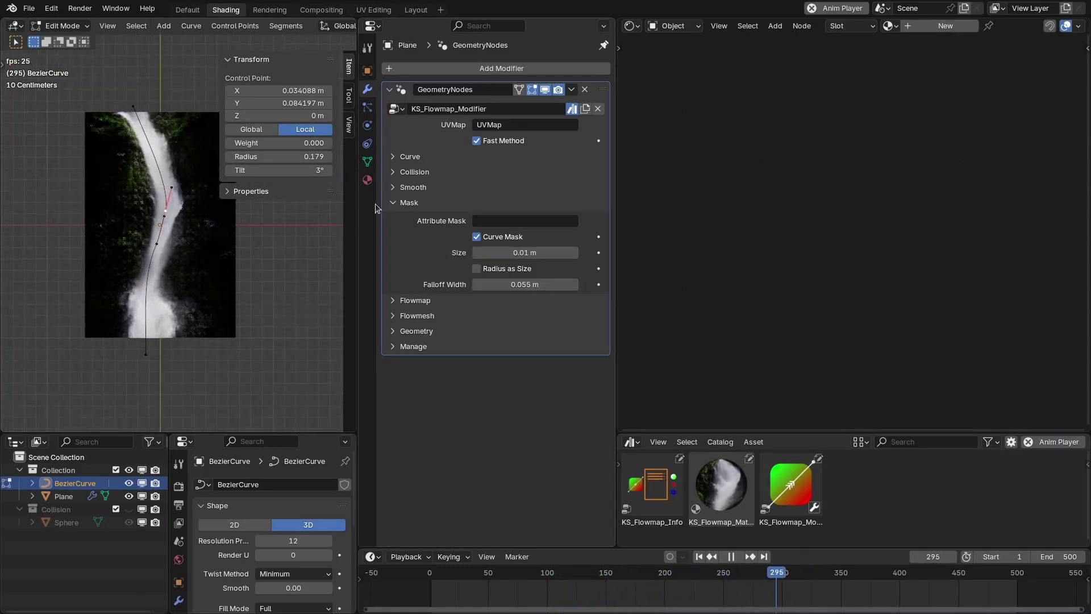
{"action": "left_click", "coordinate": [509, 269]}
{"action": "left_click_drag", "start_coordinate": [531, 283], "coordinate": [494, 284]}
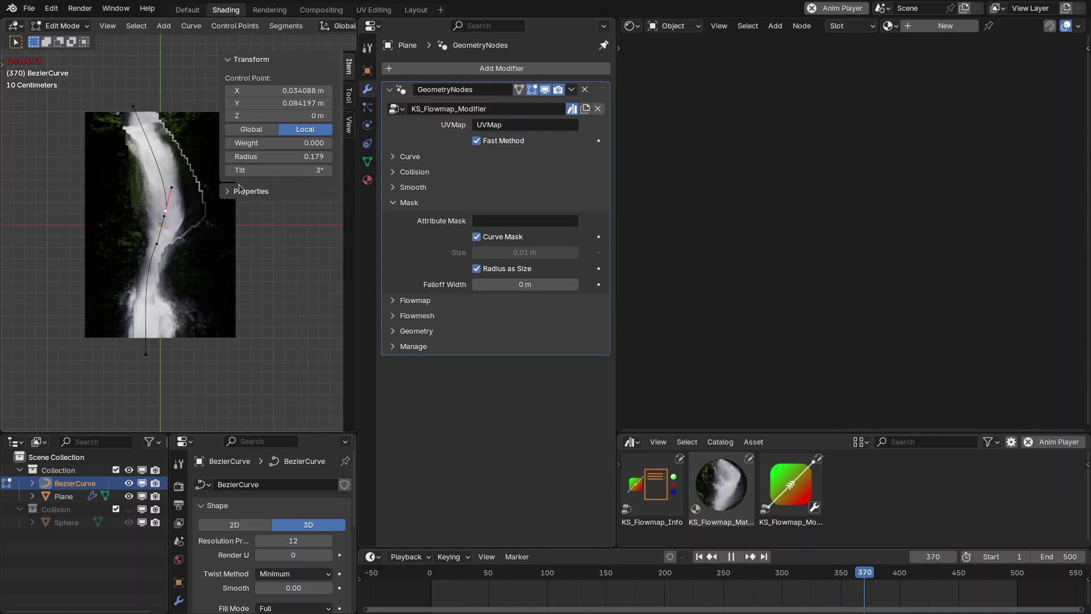
{"action": "key", "text": "space"}
{"action": "scroll", "coordinate": [171, 213], "scroll_direction": "up", "scroll_amount": 3}
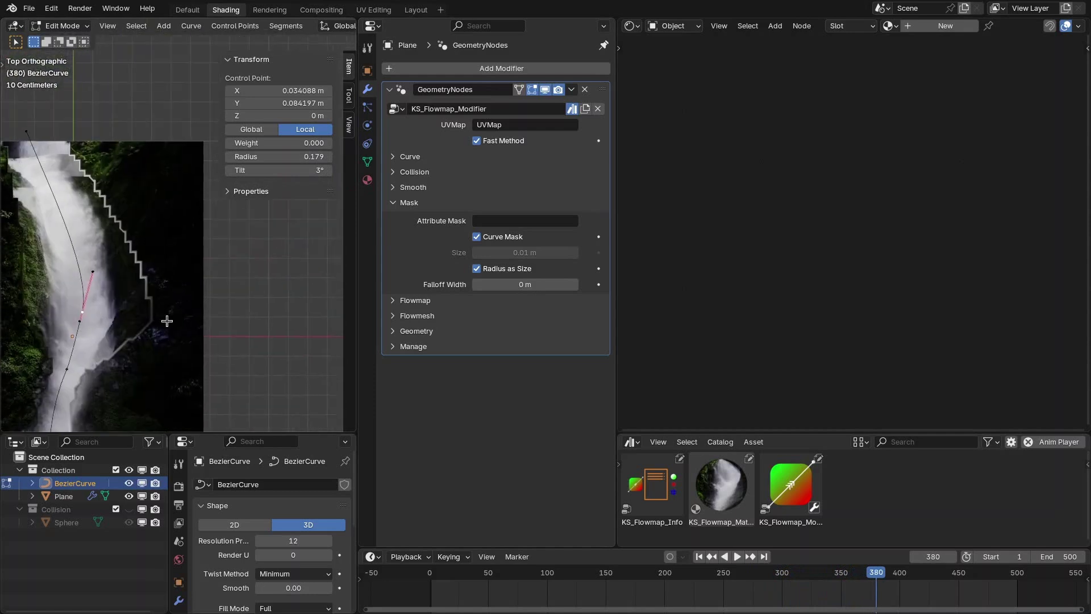
{"action": "middle_click_drag", "start_coordinate": [175, 312], "coordinate": [189, 298], "text": "shift"}
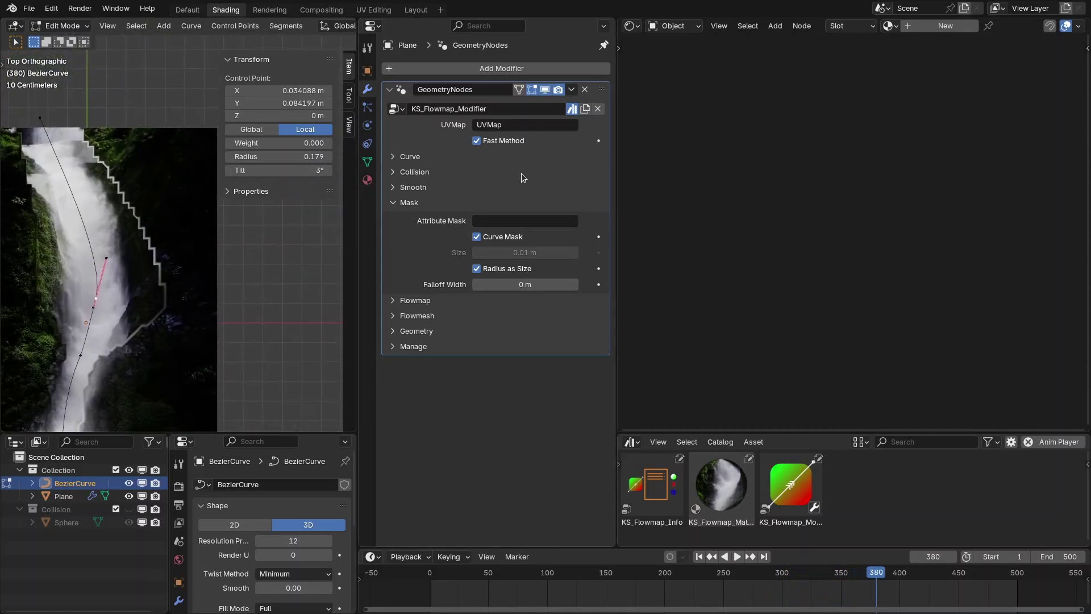
{"action": "left_click", "coordinate": [493, 142]}
{"action": "key", "text": "space"}
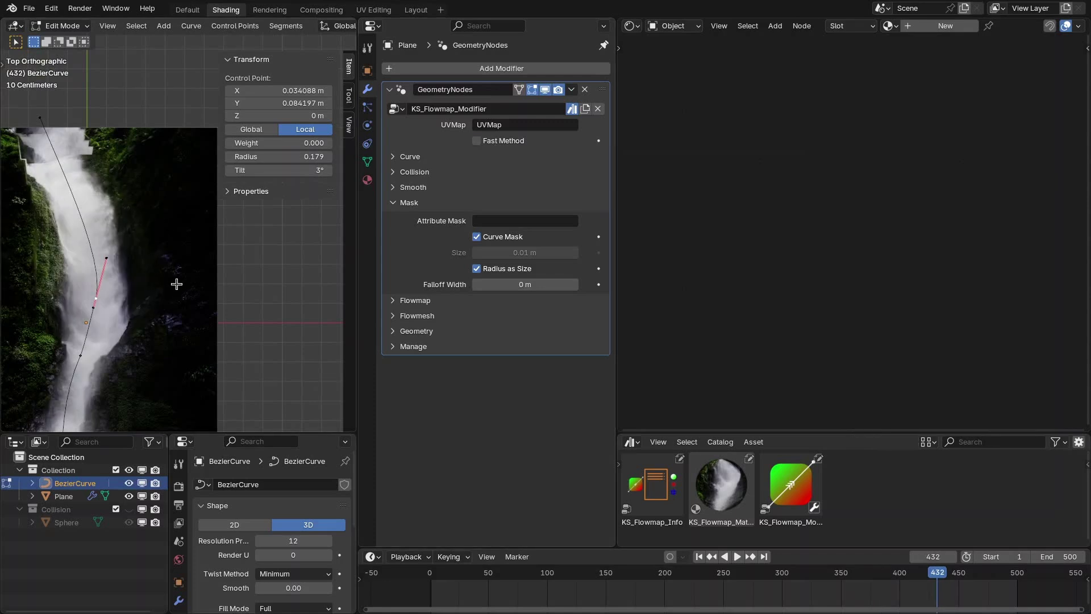
{"action": "left_click", "coordinate": [478, 144]}
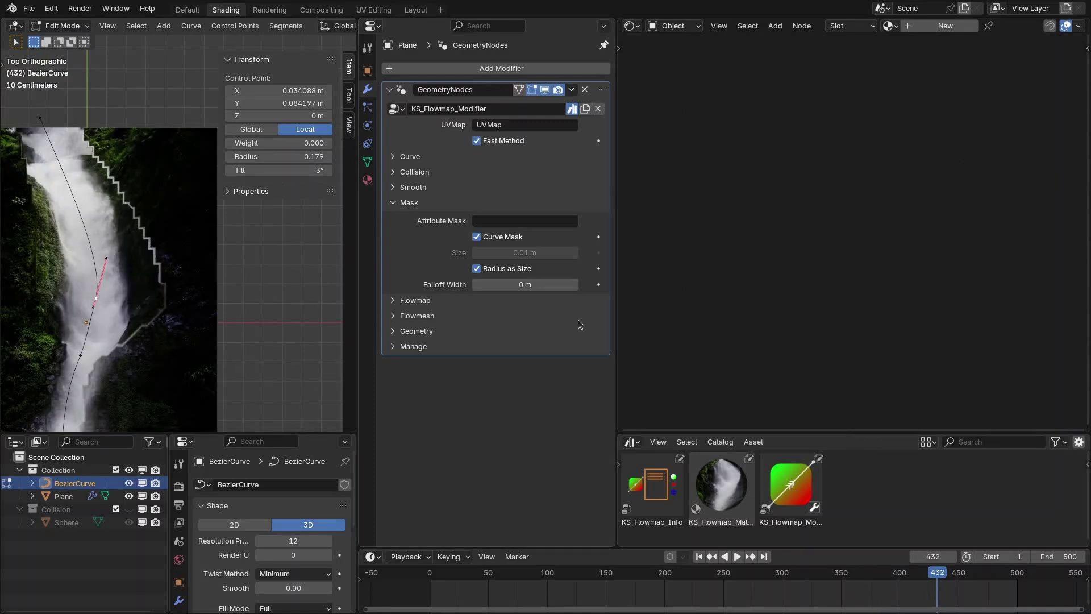
{"action": "left_click_drag", "start_coordinate": [525, 284], "coordinate": [566, 285]}
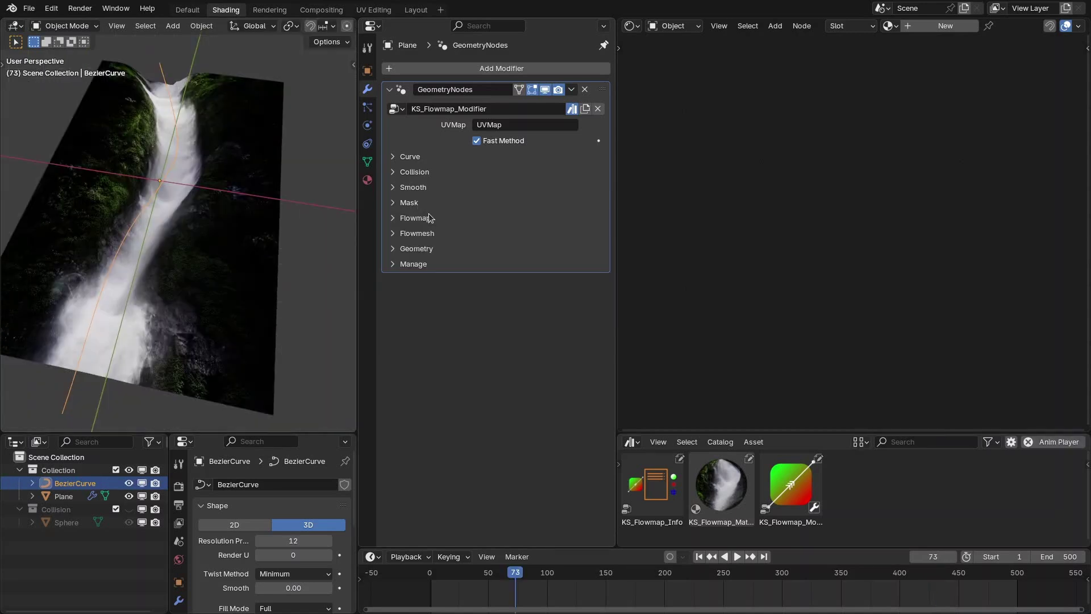
Show the flowmap settings and enable Export Flowmap while the animation plays
{"action": "left_click", "coordinate": [428, 218]}
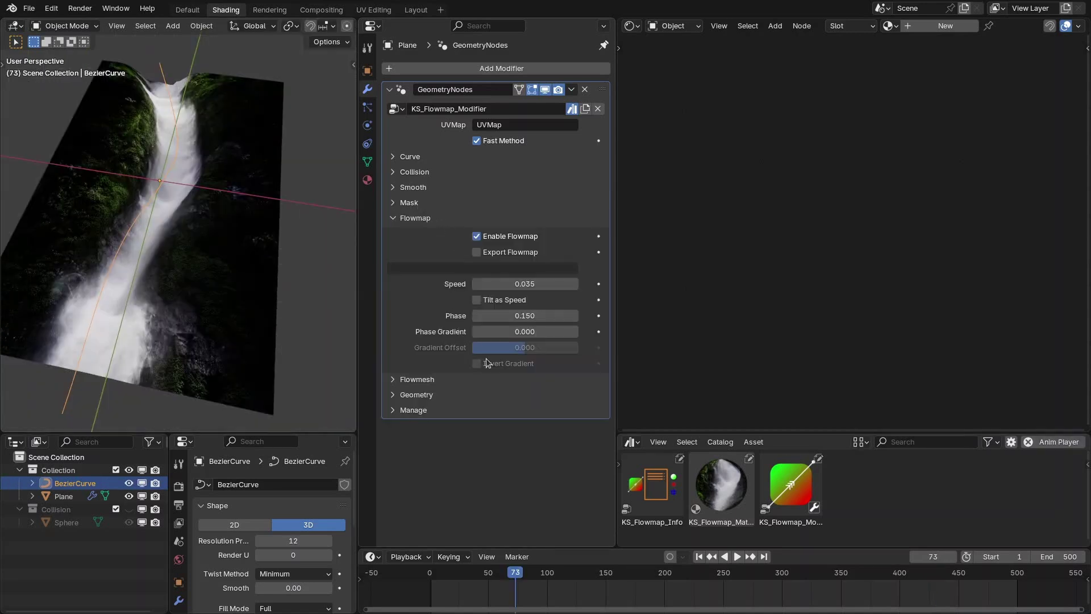
{"action": "key", "text": "space"}
{"action": "key", "text": "space"}
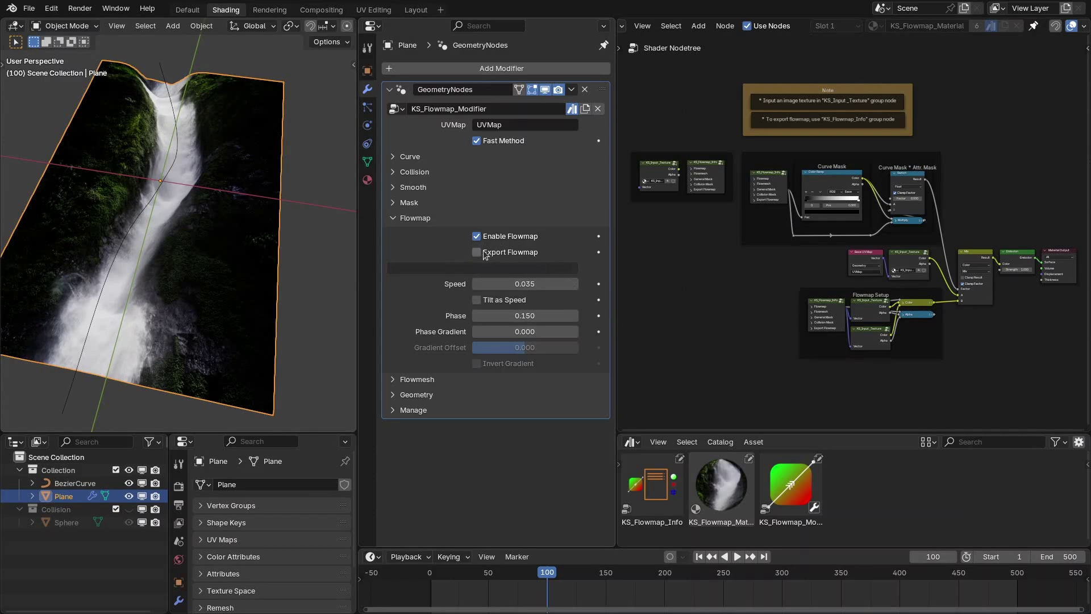
{"action": "left_click", "coordinate": [476, 252]}
Expand the KS_Flowmap_Info node's Export Flowmap panel and drag a link from its Flowmap output
{"action": "middle_click_drag", "start_coordinate": [663, 213], "coordinate": [720, 148], "text": "ctrl"}
{"action": "left_click", "coordinate": [710, 153]}
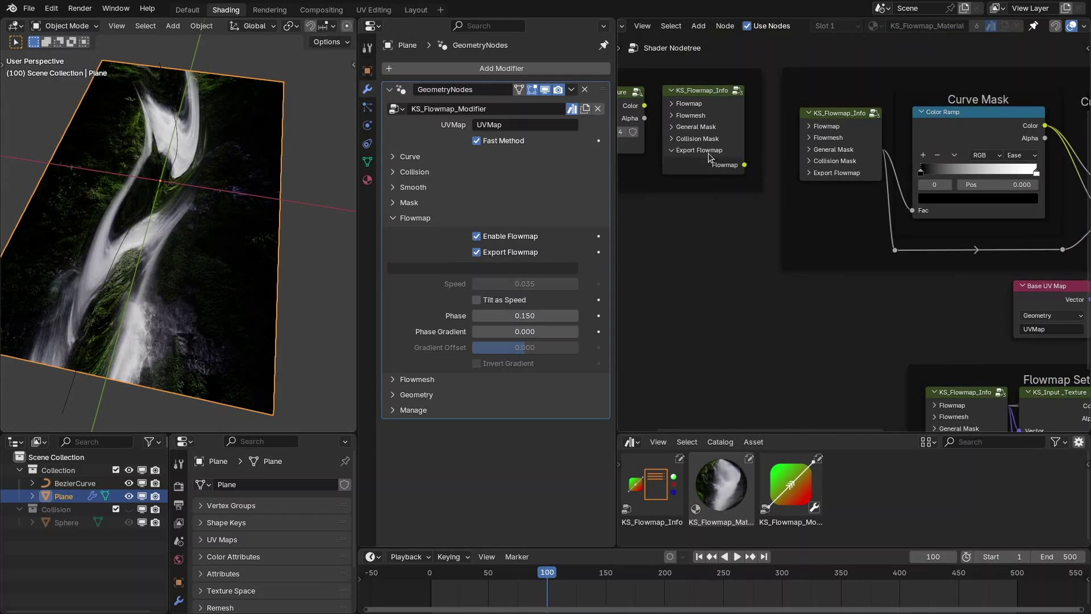
{"action": "left_click_drag", "start_coordinate": [743, 166], "coordinate": [763, 199]}
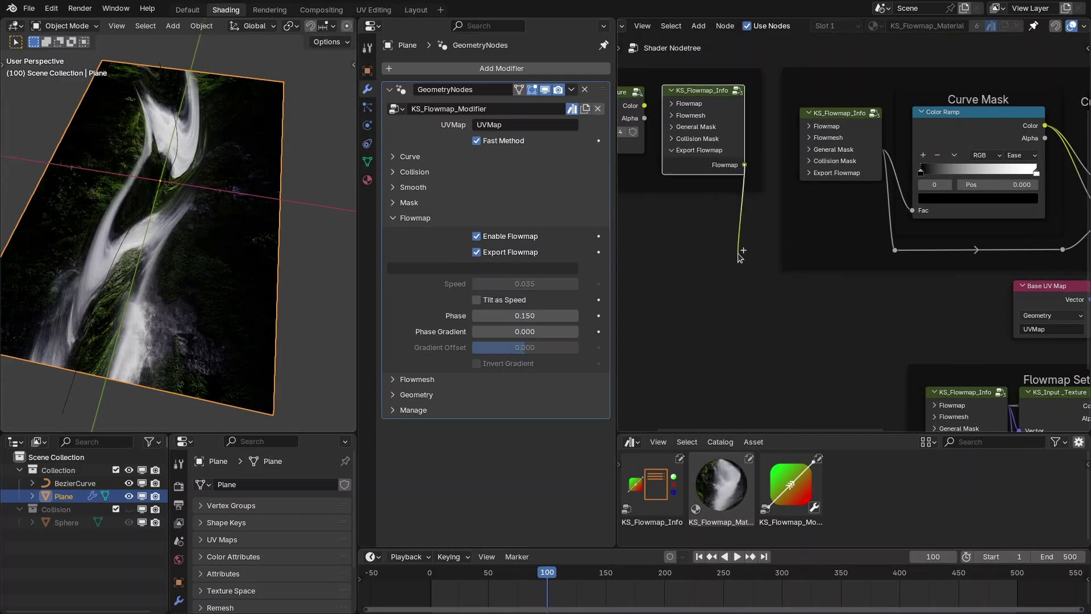
{"action": "left_click_drag", "start_coordinate": [741, 257], "coordinate": [743, 254]}
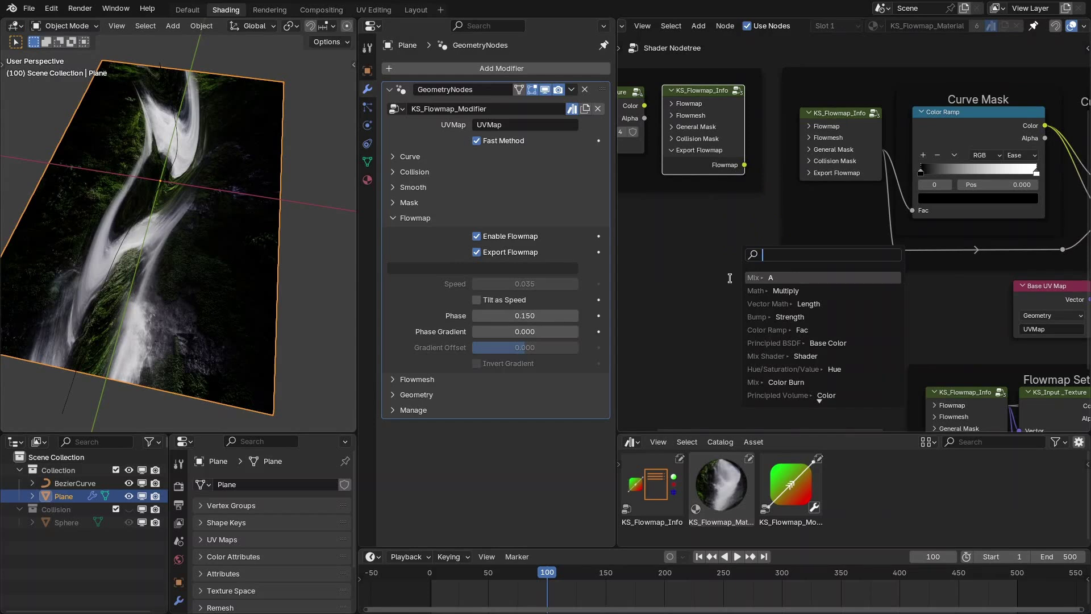
Disable Export Flowmap, test Speed 0.01 during playback, then restore Speed to 0.035
{"action": "left_click", "coordinate": [476, 252]}
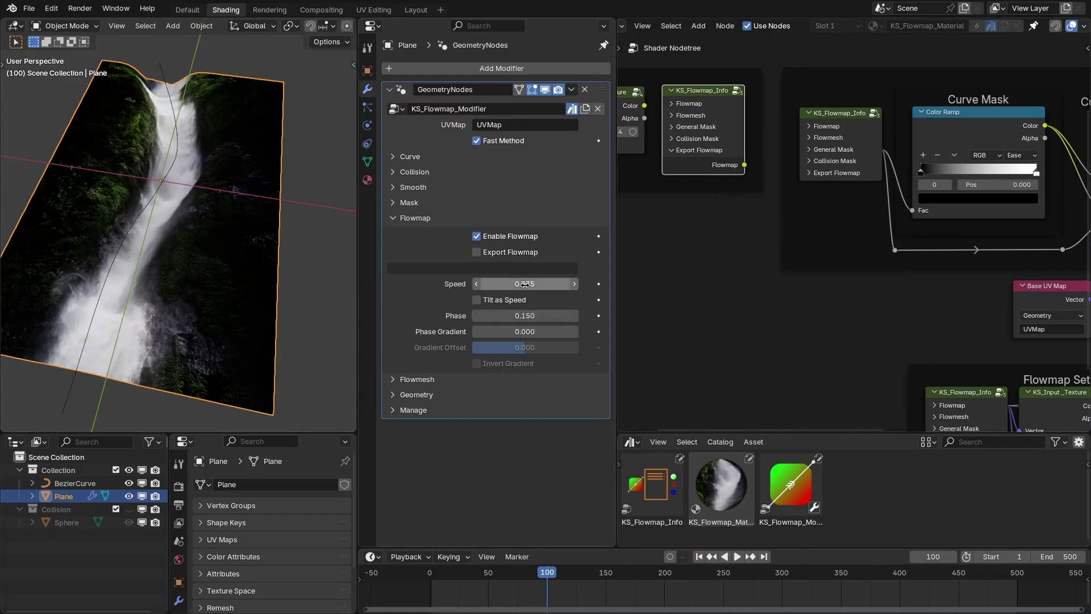
{"action": "key", "text": "space"}
{"action": "left_click", "coordinate": [520, 285]}
{"action": "type", "text": "0.01"}
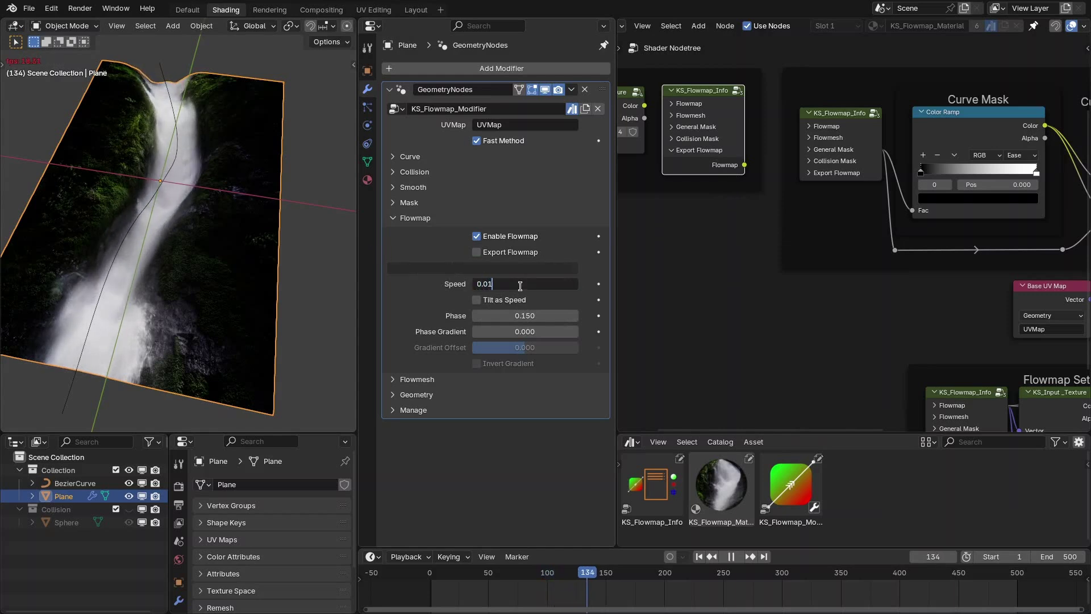
{"action": "key", "text": "Return"}
{"action": "left_click", "coordinate": [520, 287]}
{"action": "type", "text": "0.035"}
{"action": "key", "text": "Return"}
{"action": "key", "text": "space"}
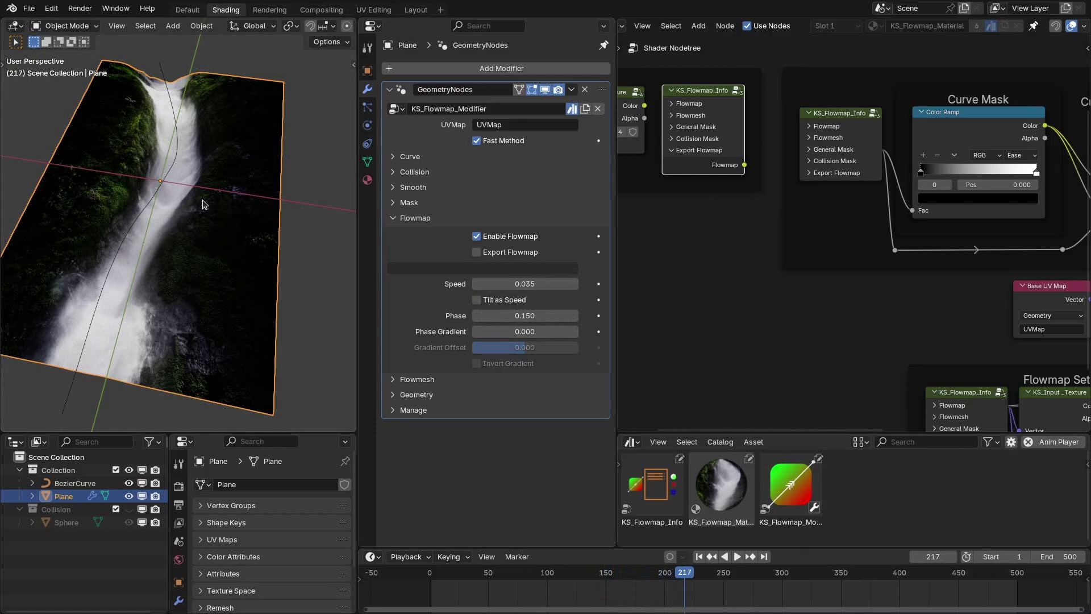
{"action": "key", "text": "KP_7"}
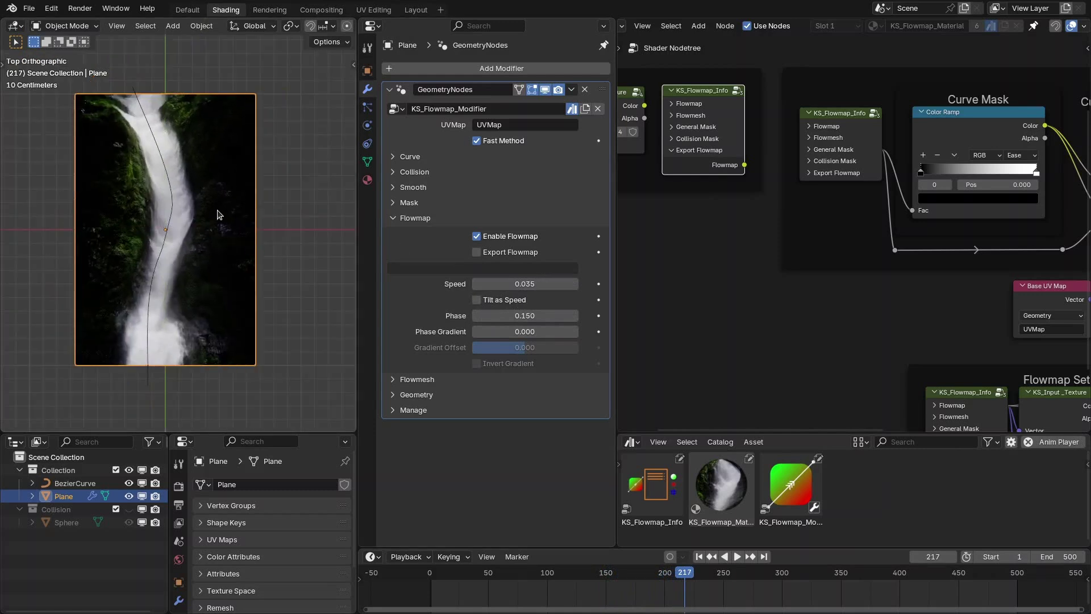
Edit the Bezier flow curve and enable Tilt as Speed on the flowmap
{"action": "left_click", "coordinate": [152, 134]}
{"action": "key", "text": "Tab"}
{"action": "scroll", "coordinate": [207, 204], "scroll_direction": "down", "scroll_amount": 2}
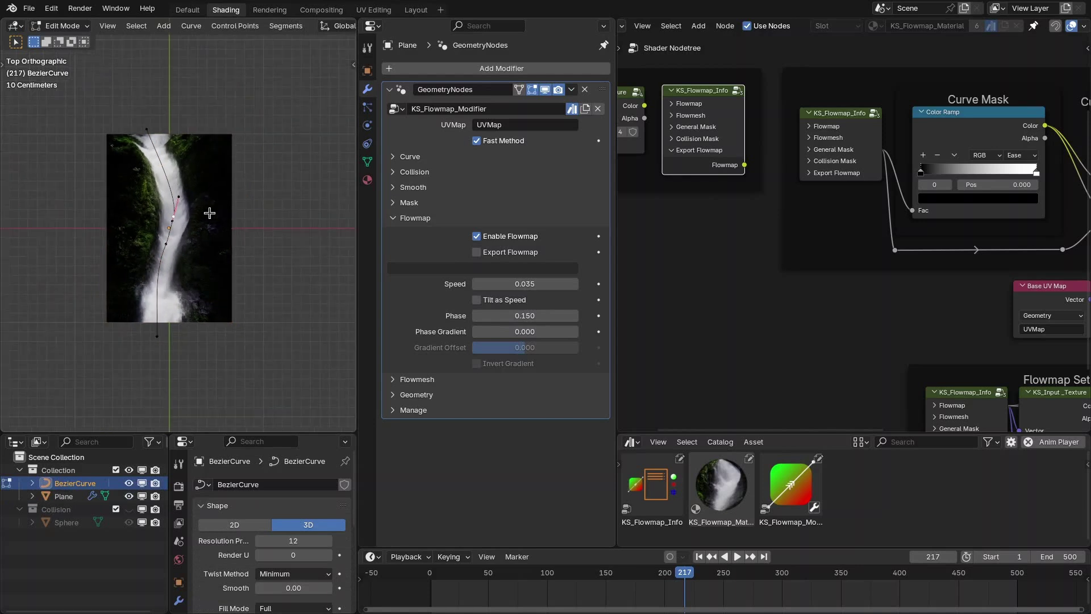
{"action": "scroll", "coordinate": [203, 232], "scroll_direction": "up", "scroll_amount": 2}
{"action": "key", "text": "space"}
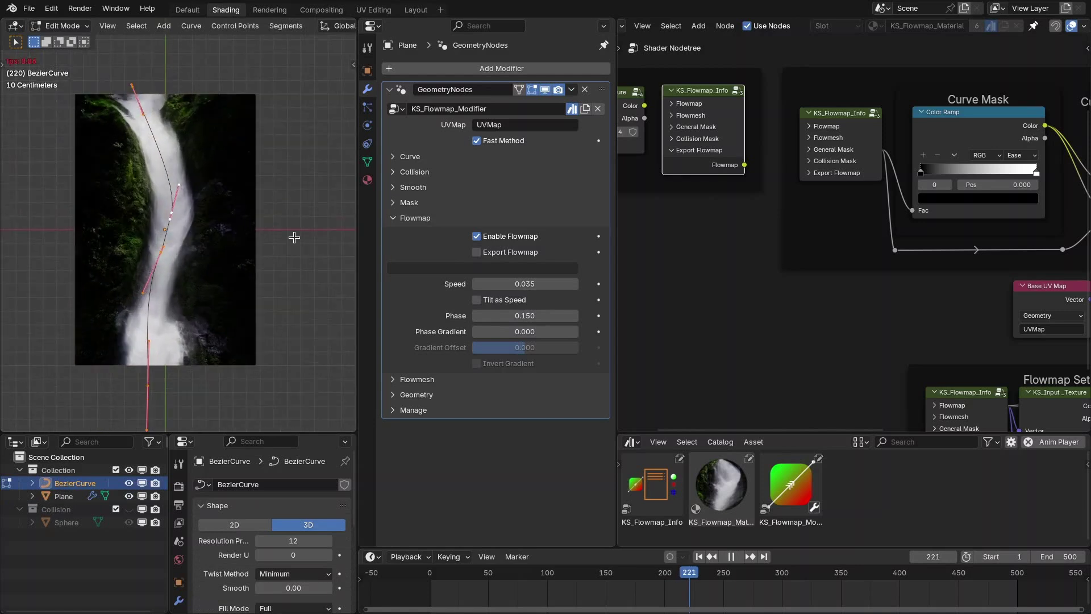
{"action": "left_click", "coordinate": [490, 305]}
{"action": "middle_click_drag", "start_coordinate": [219, 253], "coordinate": [190, 226], "text": "shift"}
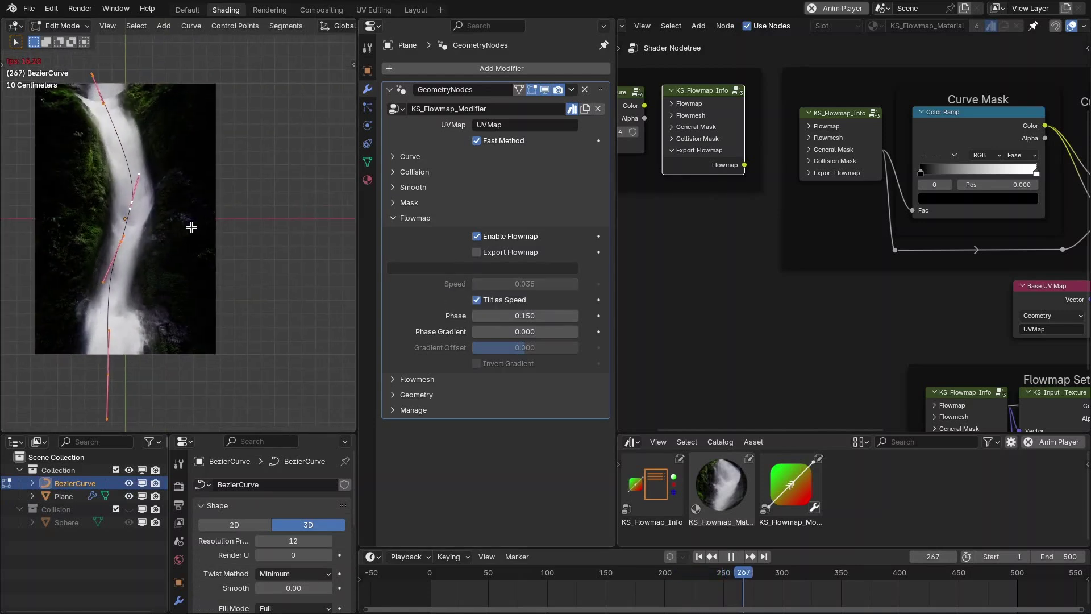
{"action": "key", "text": "n"}
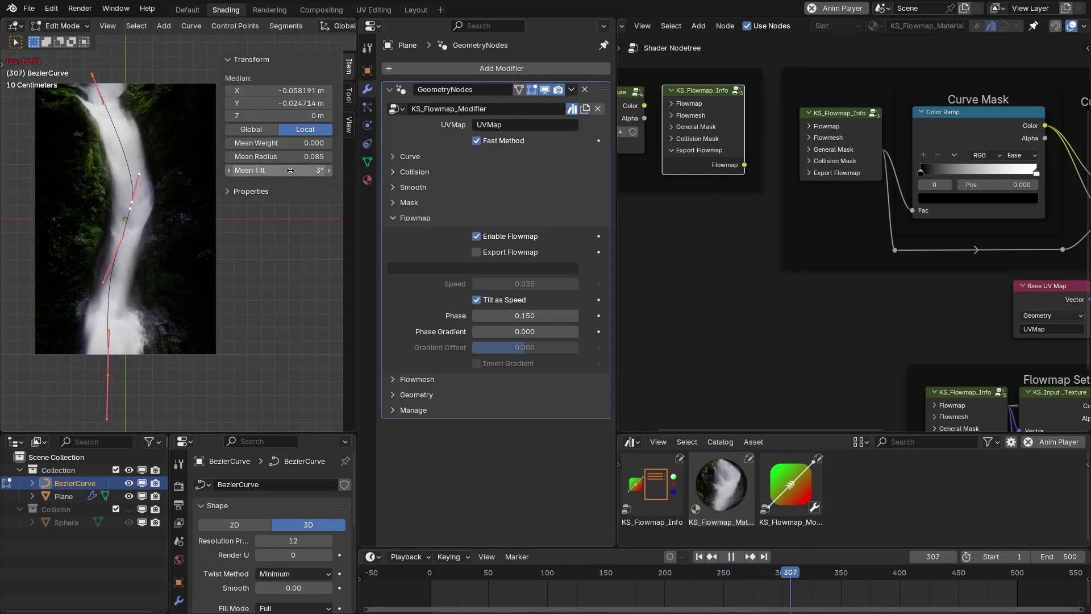
Move and duplicate curve points, then set their Mean Tilt to 0.5°
{"action": "middle_click_drag", "start_coordinate": [153, 216], "coordinate": [142, 234], "text": "shift"}
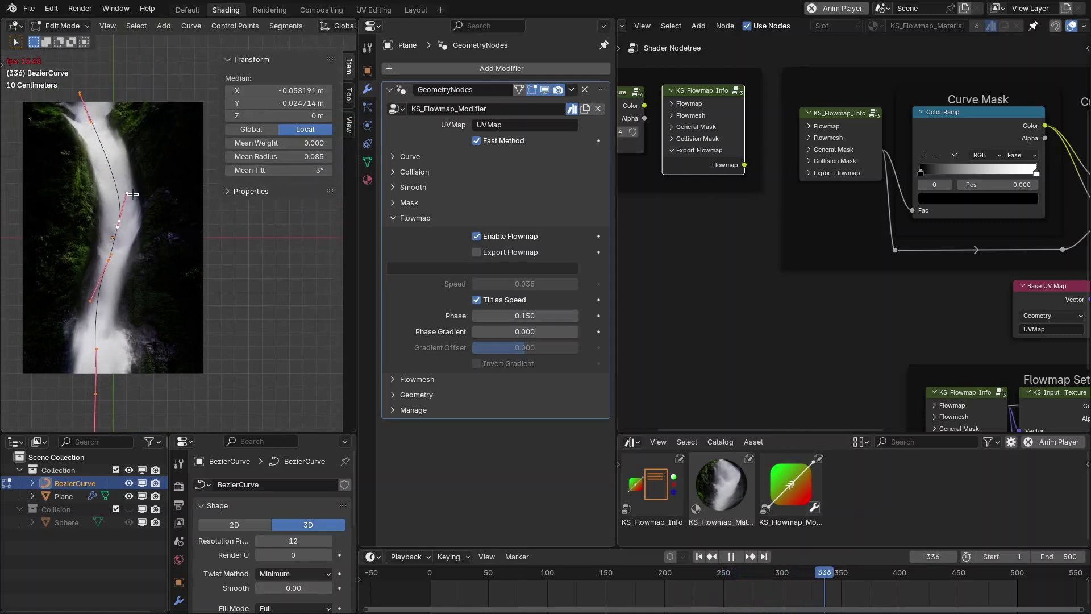
{"action": "key", "text": "g"}
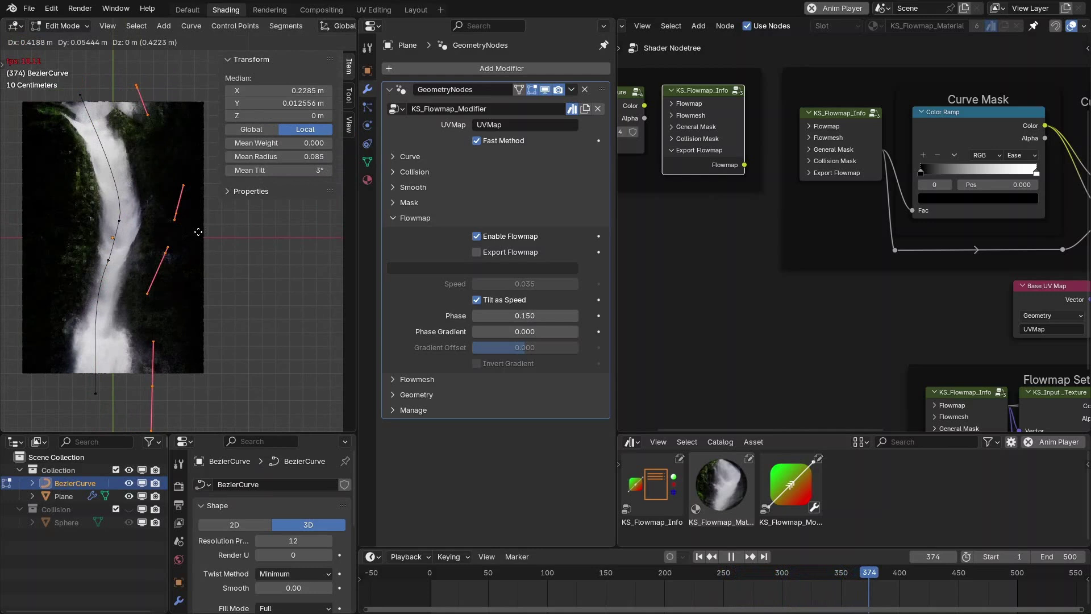
{"action": "left_click", "coordinate": [187, 248]}
{"action": "key", "text": "g"}
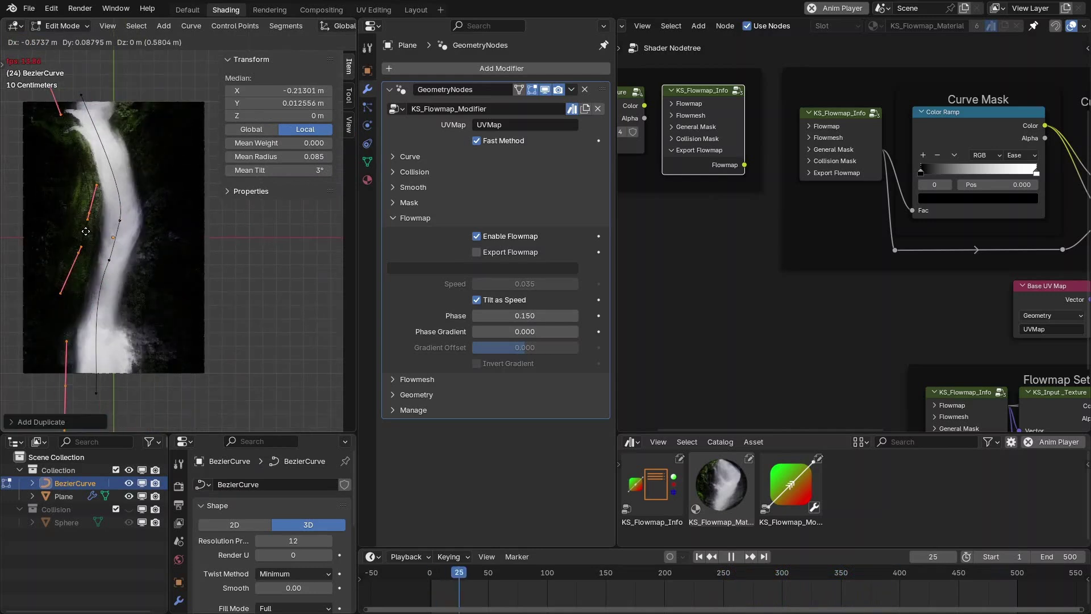
{"action": "left_click", "coordinate": [82, 232]}
{"action": "scroll", "coordinate": [61, 208], "scroll_direction": "up", "scroll_amount": 5}
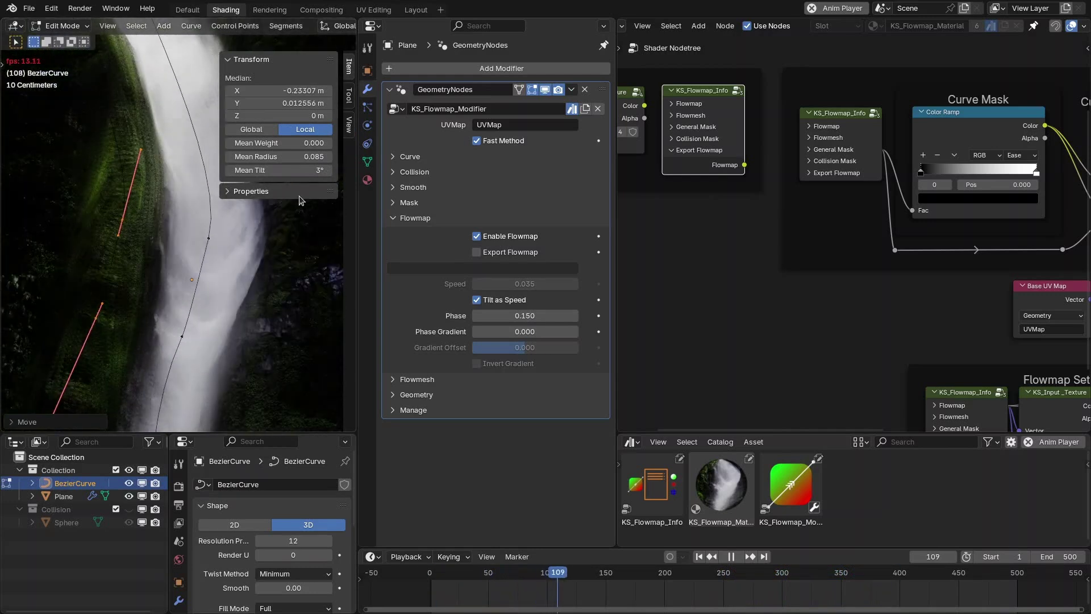
{"action": "left_click", "coordinate": [311, 169]}
{"action": "key", "text": "BackSpace"}
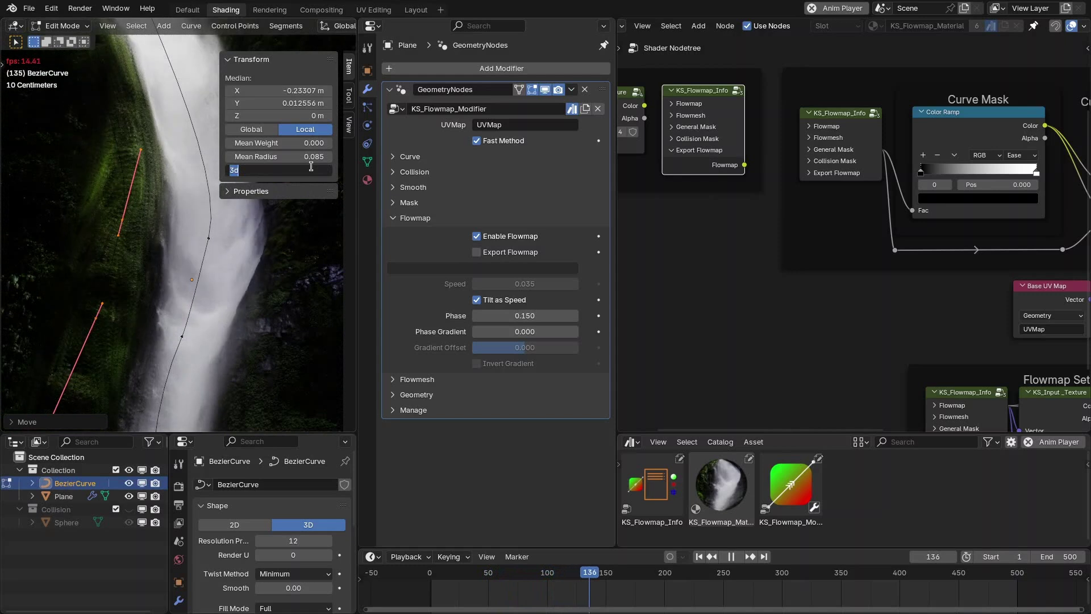
{"action": "type", "text": "0.5"}
{"action": "key", "text": "Return"}
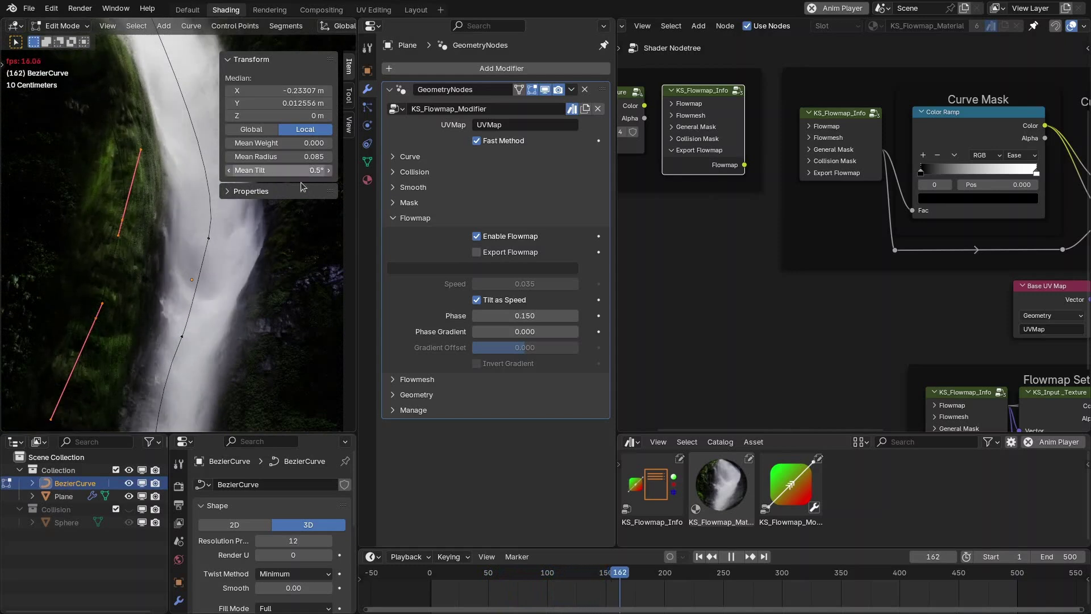
Delete the duplicated curve points and return to Object Mode with the plane framed
{"action": "scroll", "coordinate": [85, 230], "scroll_direction": "up", "scroll_amount": 3}
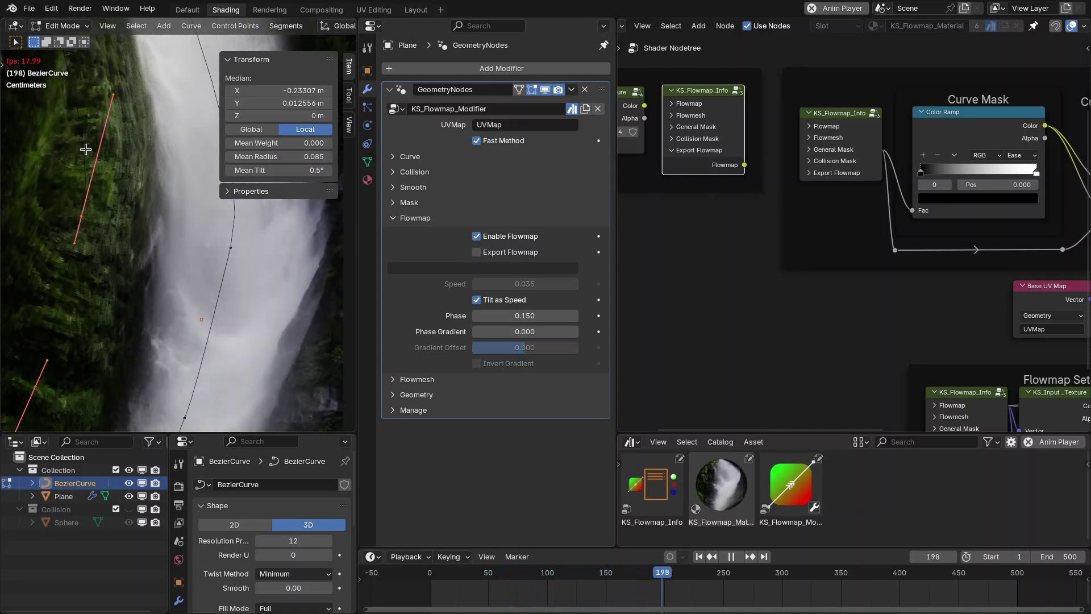
{"action": "scroll", "coordinate": [109, 289], "scroll_direction": "down", "scroll_amount": 2}
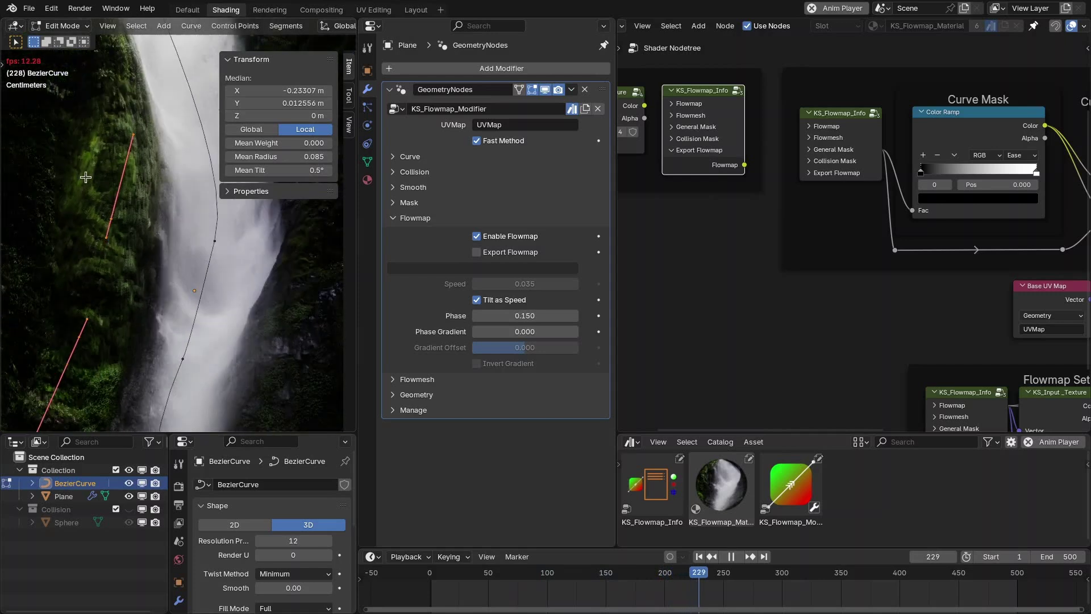
{"action": "scroll", "coordinate": [191, 210], "scroll_direction": "down", "scroll_amount": 4}
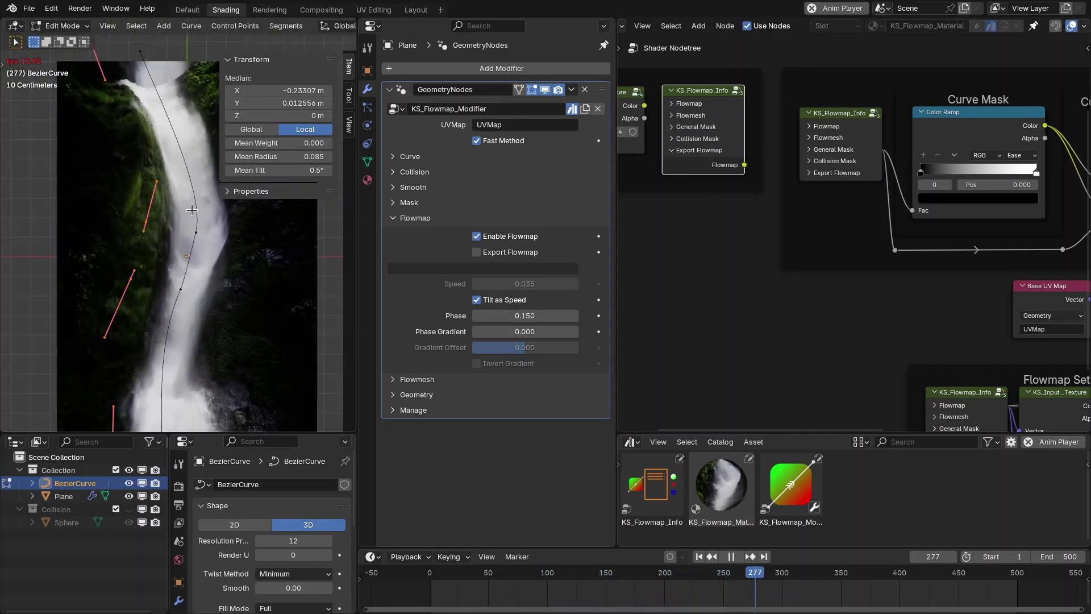
{"action": "key", "text": "Tab"}
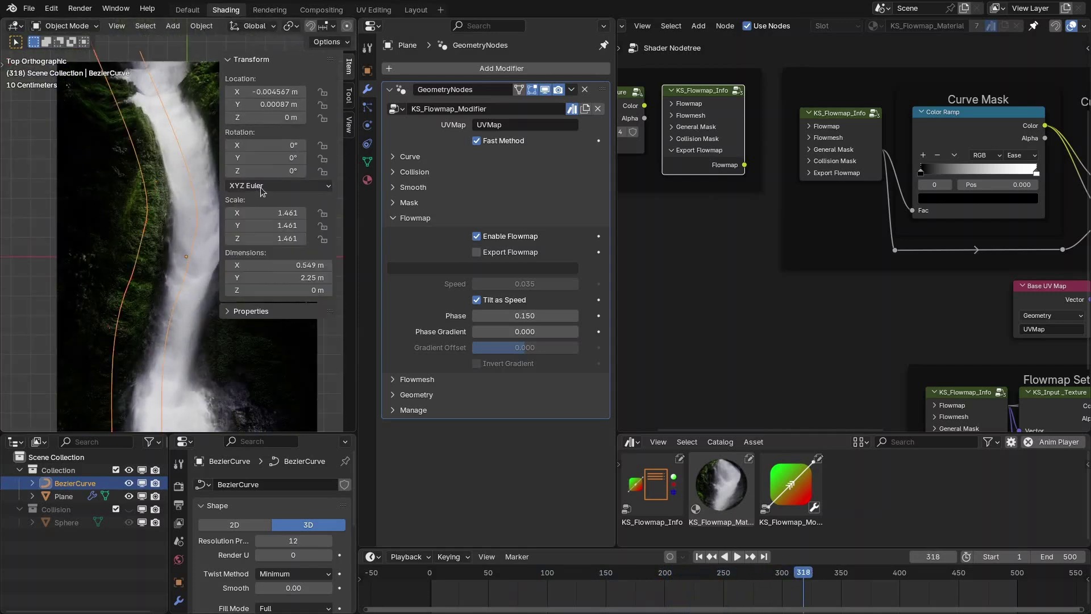
{"action": "key", "text": "Tab"}
{"action": "key", "text": "x"}
{"action": "left_click", "coordinate": [169, 215]}
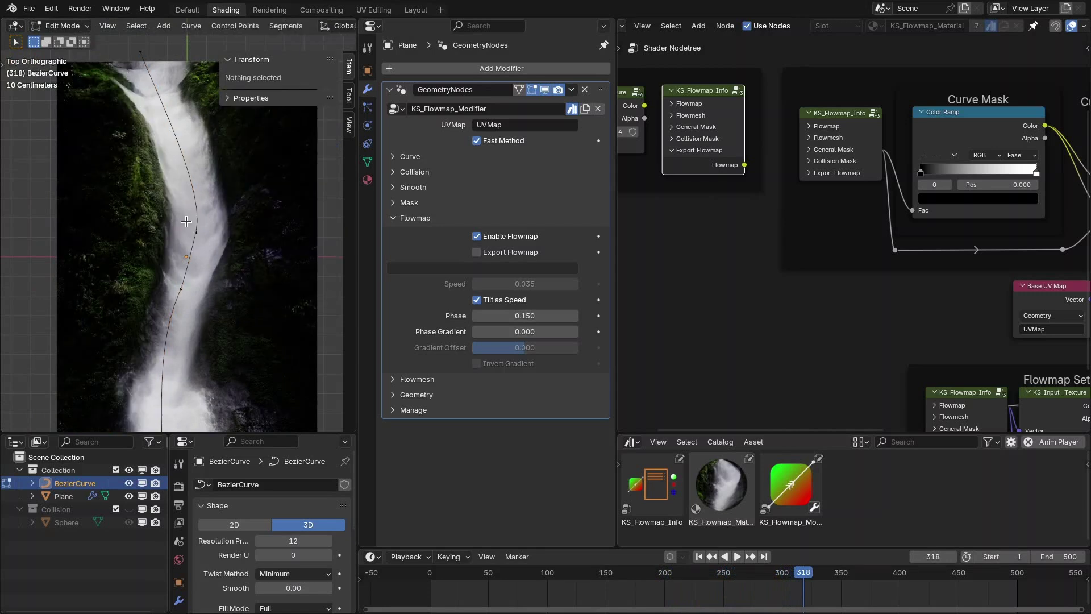
{"action": "key", "text": "Tab"}
{"action": "key", "text": "n"}
{"action": "key", "text": "Home"}
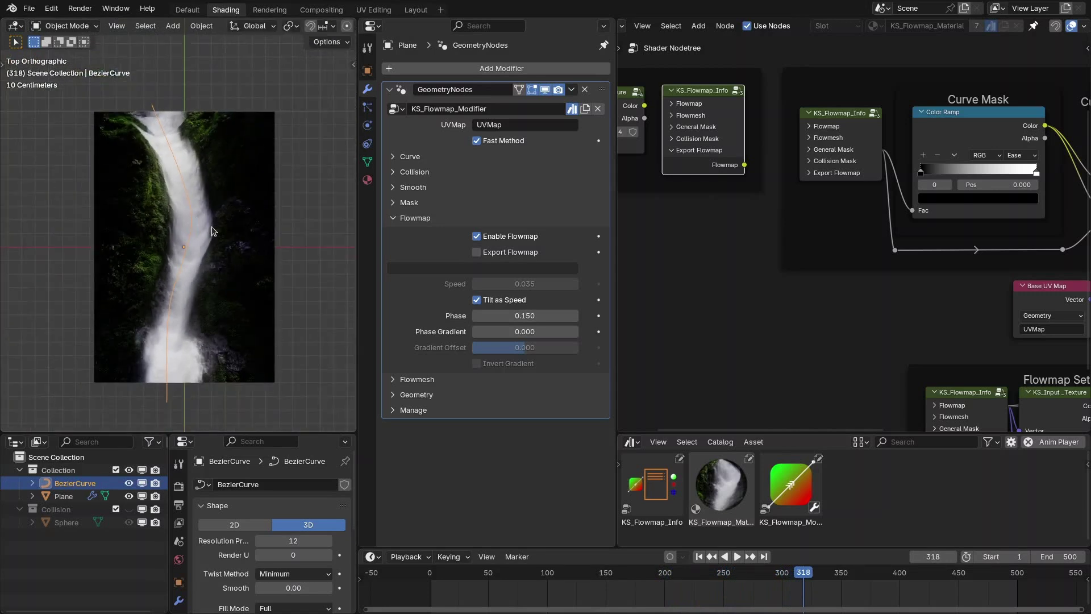
{"action": "key", "text": "space"}
Turn off Tilt as Speed, test Phase 0.52 then keep 0.15, and raise Phase Gradient to 1.000
{"action": "middle_click_drag", "start_coordinate": [231, 253], "coordinate": [205, 181]}
{"action": "left_click", "coordinate": [476, 300]}
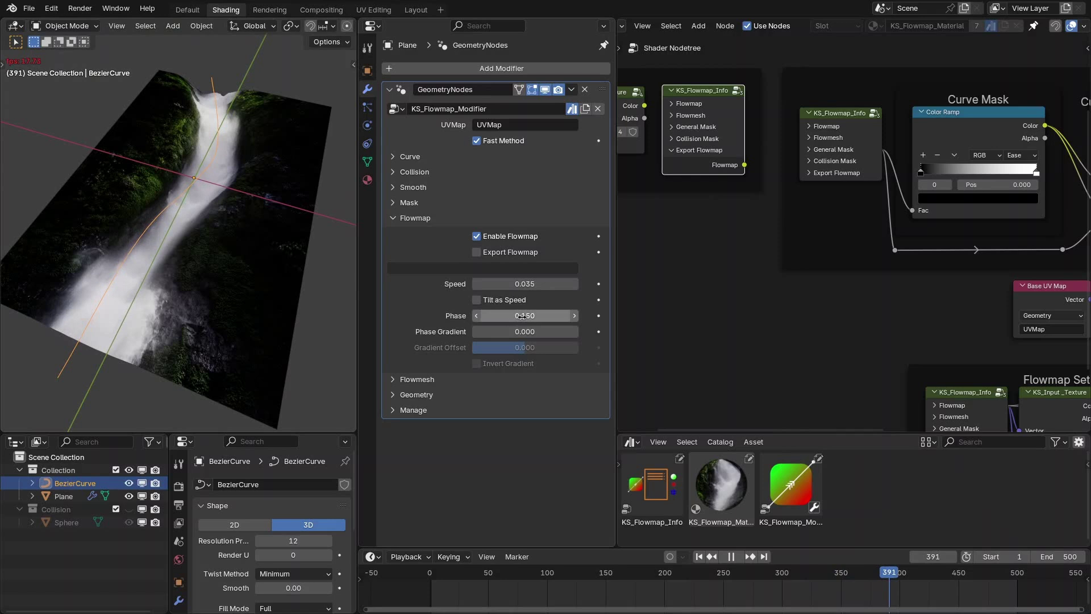
{"action": "left_click", "coordinate": [519, 313]}
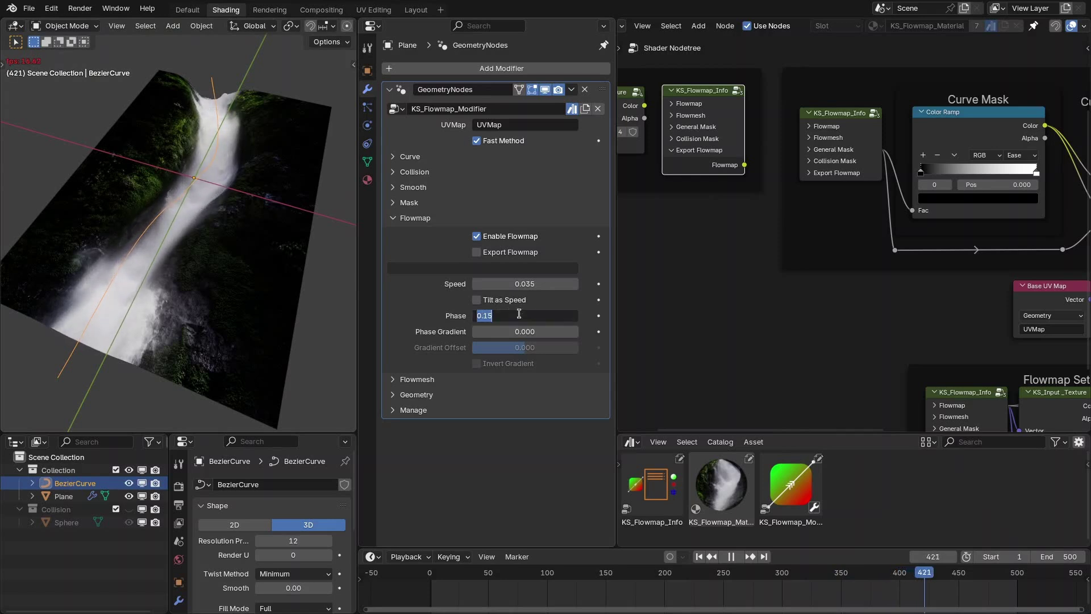
{"action": "key", "text": "Return"}
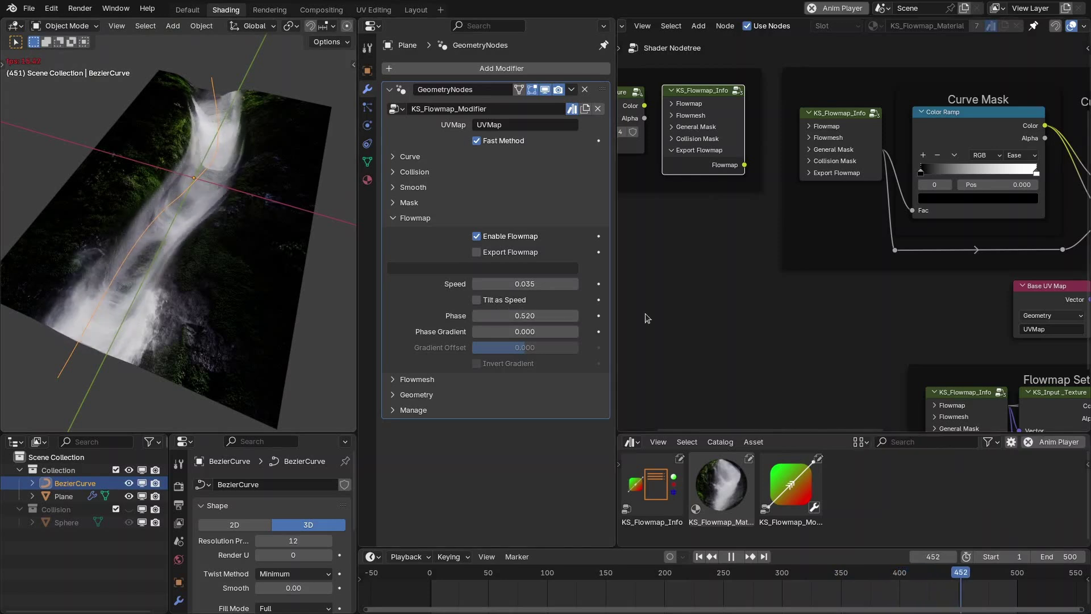
{"action": "left_click", "coordinate": [503, 314]}
{"action": "type", "text": "0.15"}
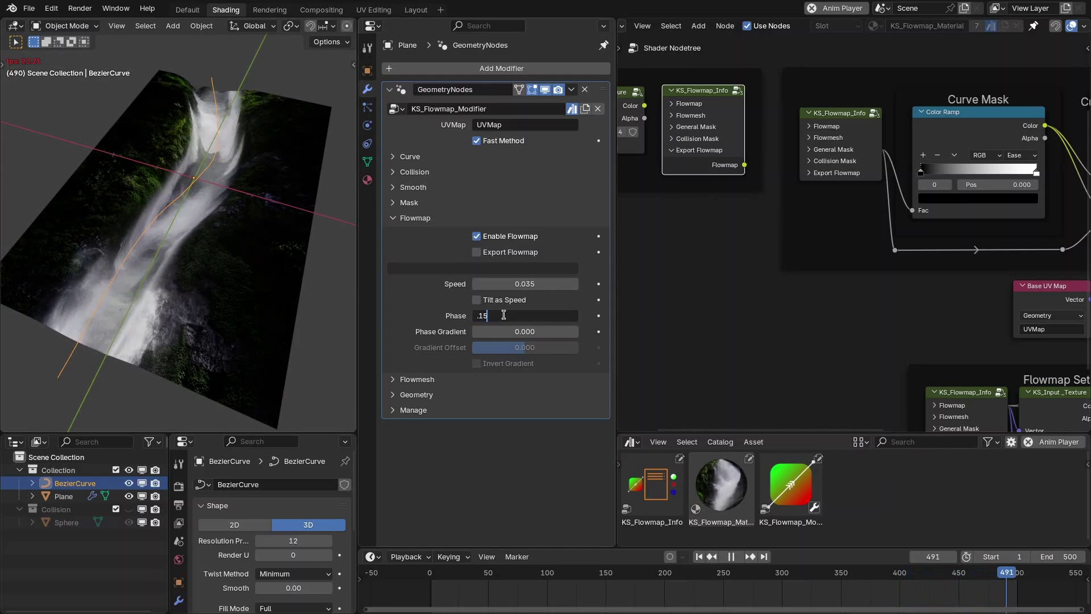
{"action": "key", "text": "Return"}
{"action": "left_click_drag", "start_coordinate": [479, 334], "coordinate": [579, 332]}
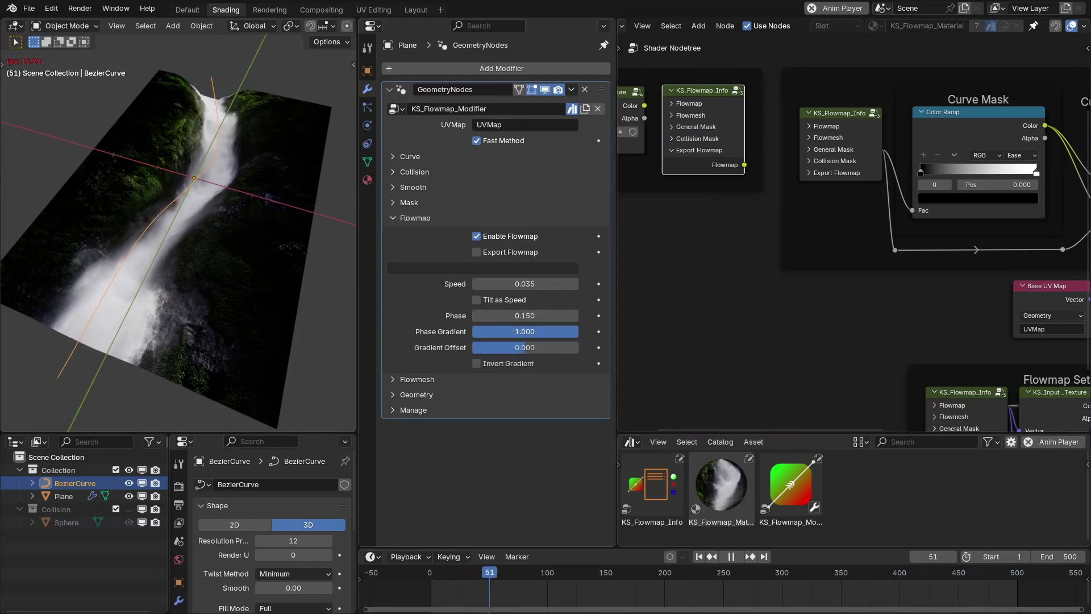
{"action": "left_click", "coordinate": [415, 217]}
Expand the settings, pause playback and frame the waterfall in top view
{"action": "left_click", "coordinate": [423, 233]}
{"action": "key", "text": "space"}
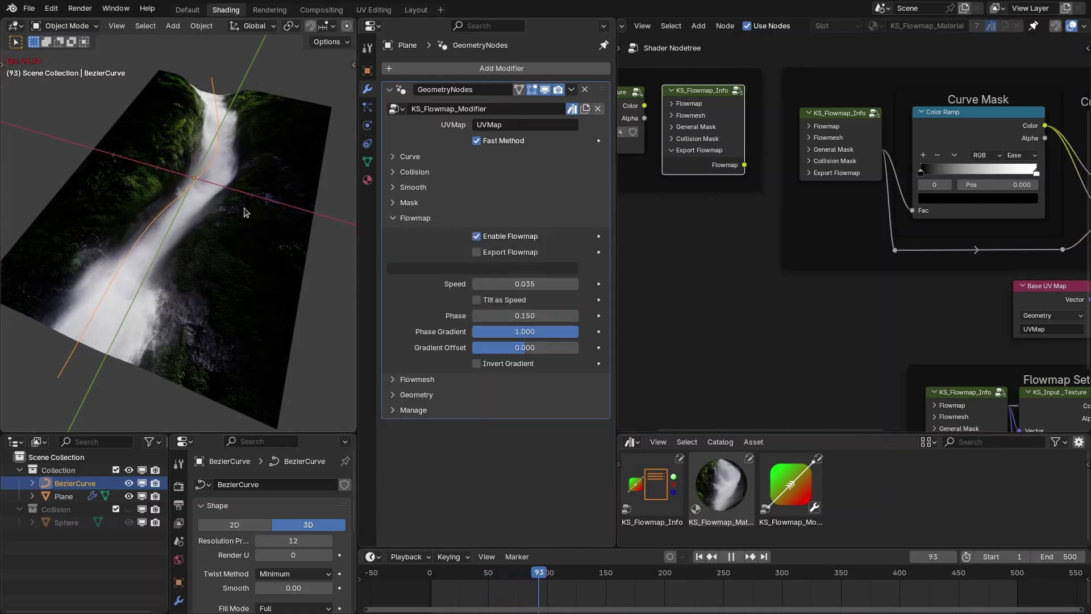
{"action": "key", "text": "KP_7"}
{"action": "scroll", "coordinate": [242, 202], "scroll_direction": "up", "scroll_amount": 2}
{"action": "middle_click_drag", "start_coordinate": [198, 110], "coordinate": [200, 166], "text": "shift"}
{"action": "scroll", "coordinate": [206, 210], "scroll_direction": "down", "scroll_amount": 2}
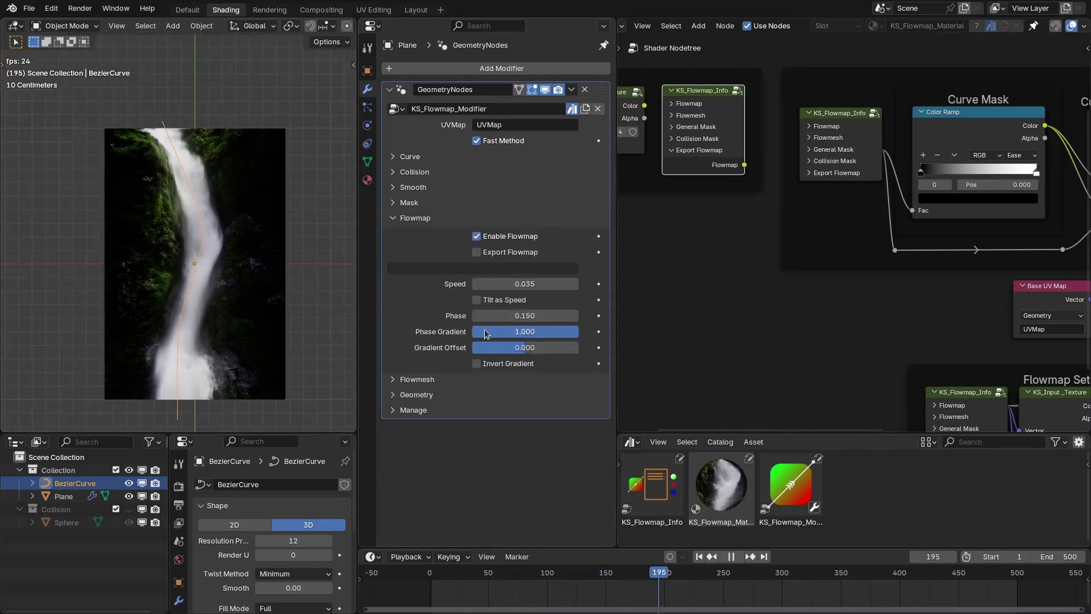
{"action": "middle_click_drag", "start_coordinate": [231, 273], "coordinate": [202, 139], "text": "shift"}
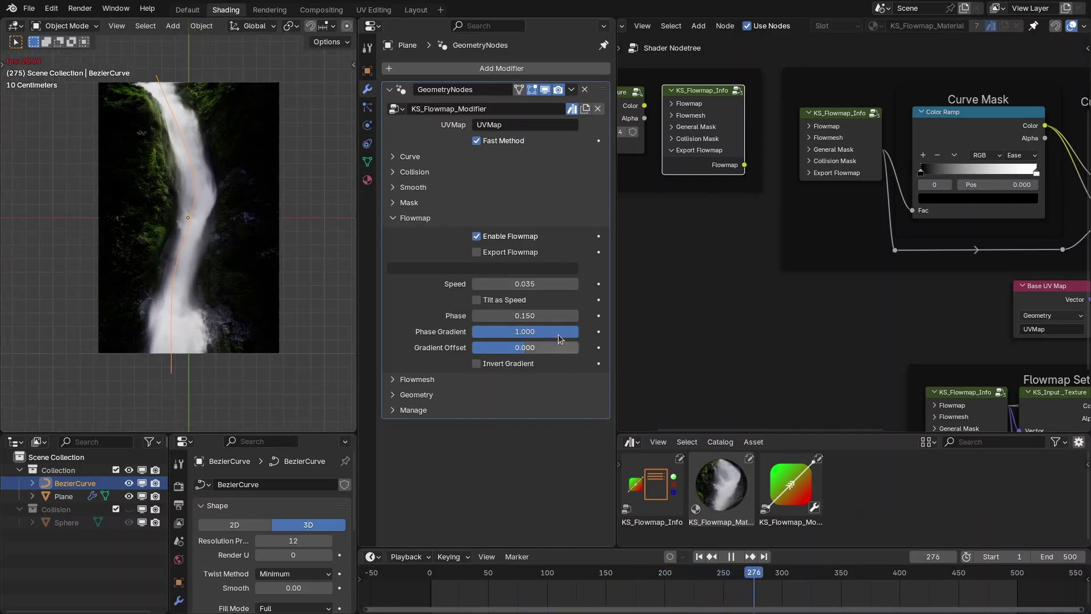
Test Gradient Offset near -0.57, then reset it to 0
{"action": "left_click_drag", "start_coordinate": [543, 351], "coordinate": [495, 348]}
{"action": "double_click", "coordinate": [495, 348]}
{"action": "type", "text": "0"}
{"action": "key", "text": "Return"}
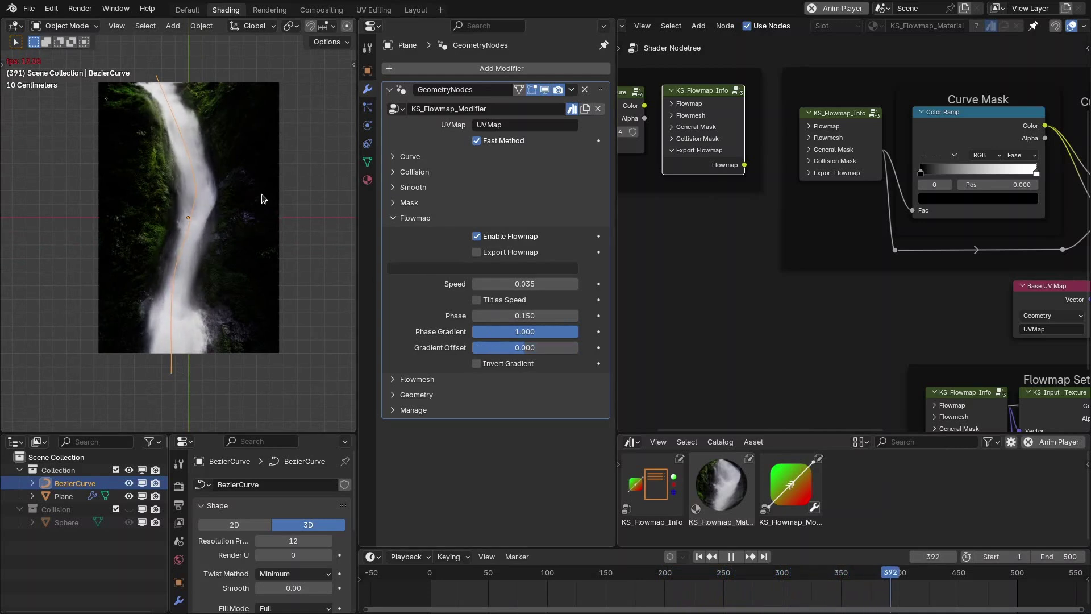
{"action": "scroll", "coordinate": [195, 124], "scroll_direction": "up", "scroll_amount": 1}
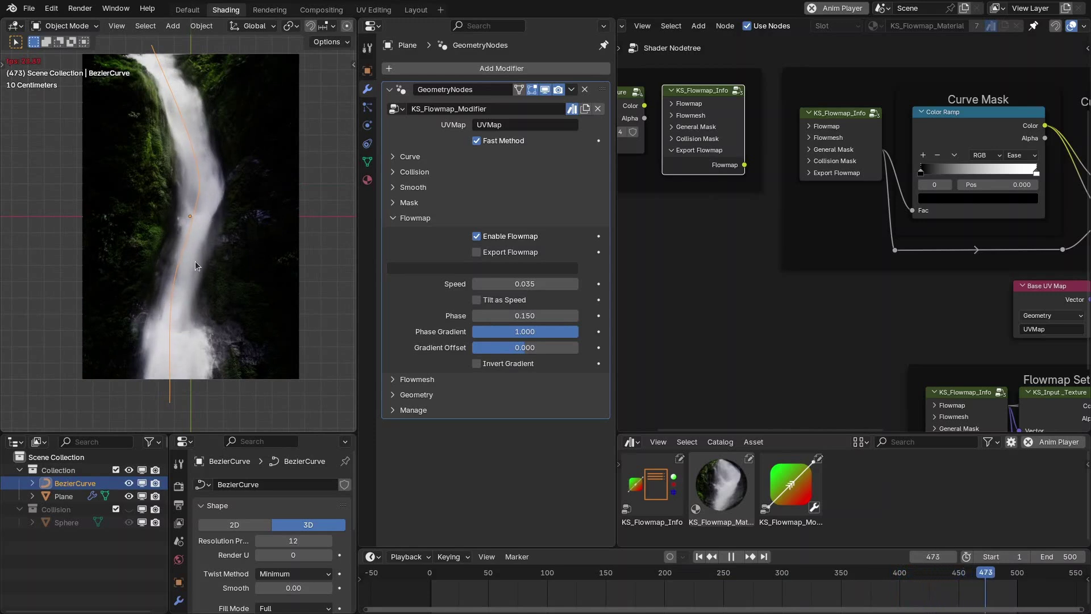
{"action": "middle_click_drag", "start_coordinate": [196, 262], "coordinate": [193, 240], "text": "shift"}
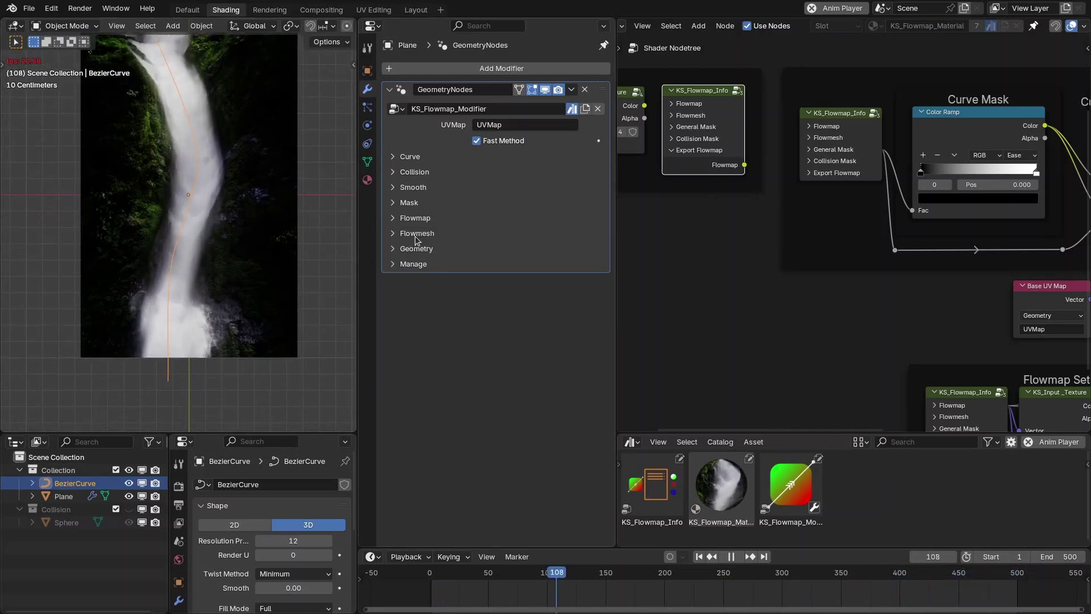
{"action": "left_click", "coordinate": [417, 233]}
Switch the viewport to Solid shading to see the surface relief
{"action": "mouse_move", "coordinate": [210, 299]}
{"action": "middle_mouse_down"}
{"action": "mouse_move", "coordinate": [185, 237]}
{"action": "mouse_move", "coordinate": [200, 243]}
{"action": "middle_mouse_up"}
{"action": "key", "text": "z"}
{"action": "left_click", "coordinate": [328, 256]}
{"action": "middle_click_drag", "start_coordinate": [328, 258], "coordinate": [275, 266]}
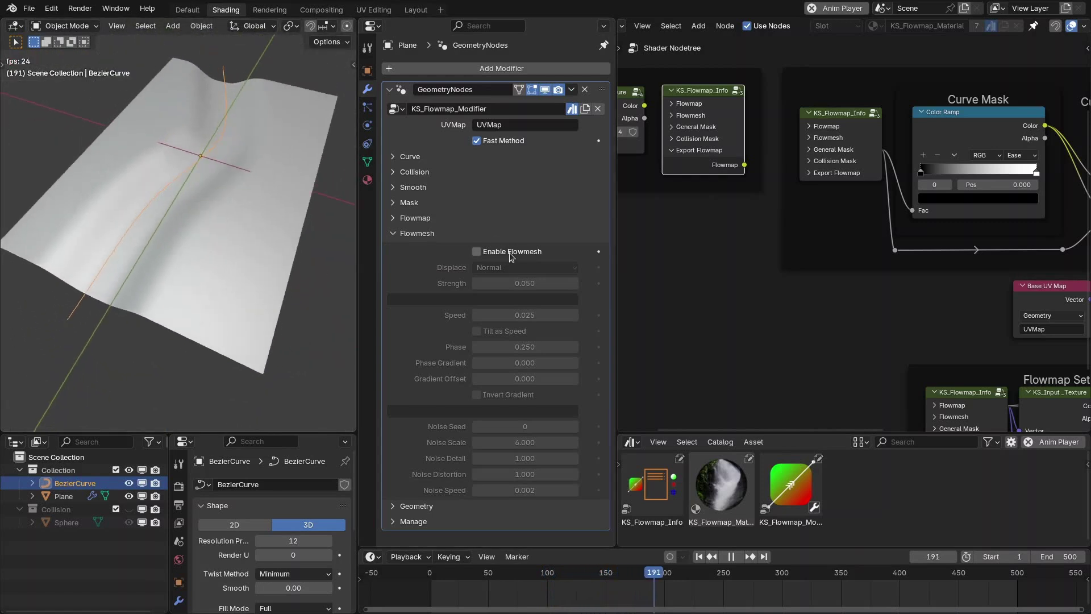
Disable Enable Flowmap and turn on Enable Flowmesh displacement
{"action": "left_click", "coordinate": [433, 218]}
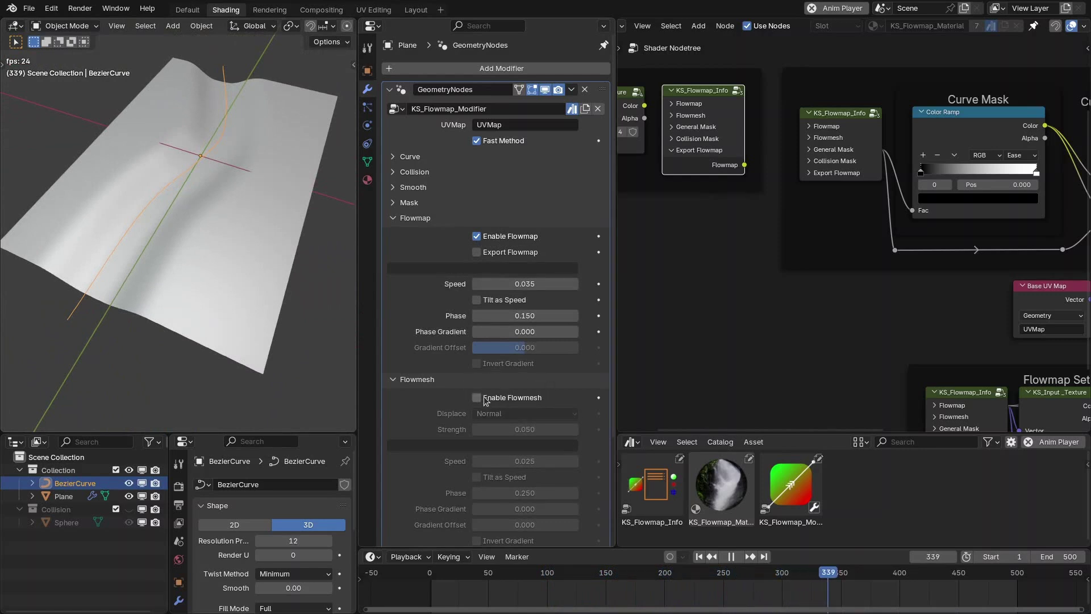
{"action": "left_click", "coordinate": [476, 236]}
{"action": "left_click", "coordinate": [414, 218]}
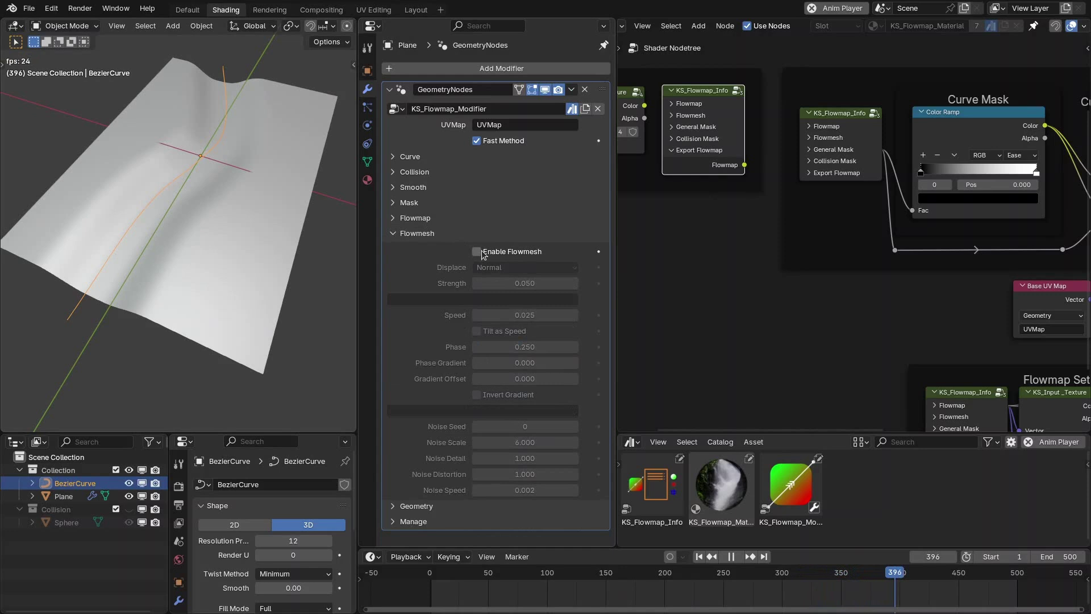
{"action": "left_click", "coordinate": [476, 251]}
{"action": "mouse_move", "coordinate": [255, 155]}
{"action": "middle_mouse_down"}
{"action": "mouse_move", "coordinate": [231, 166]}
{"action": "mouse_move", "coordinate": [248, 165]}
{"action": "middle_mouse_up"}
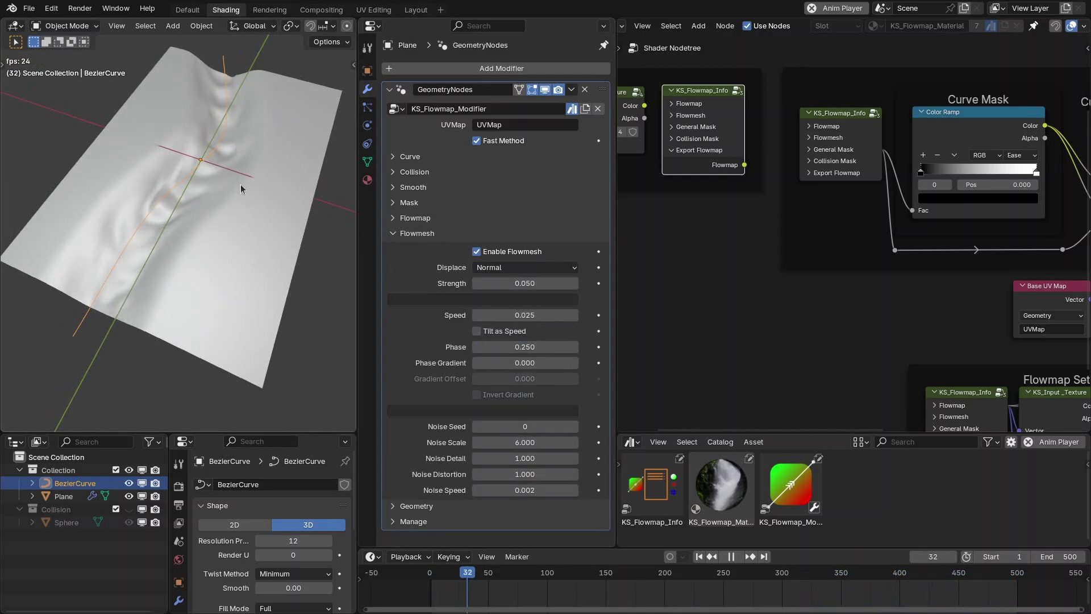
Set the flowmesh Displace mode to General and inspect the displacement
{"action": "left_click", "coordinate": [504, 274]}
{"action": "left_click", "coordinate": [509, 296]}
{"action": "middle_click_drag", "start_coordinate": [237, 209], "coordinate": [264, 214]}
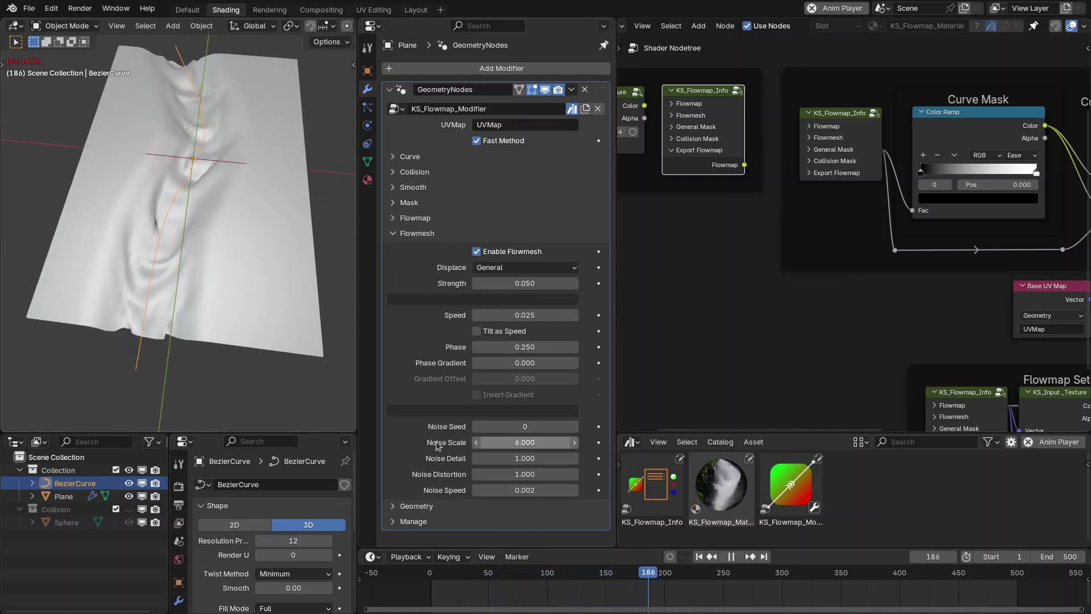
{"action": "middle_click_drag", "start_coordinate": [315, 319], "coordinate": [272, 316]}
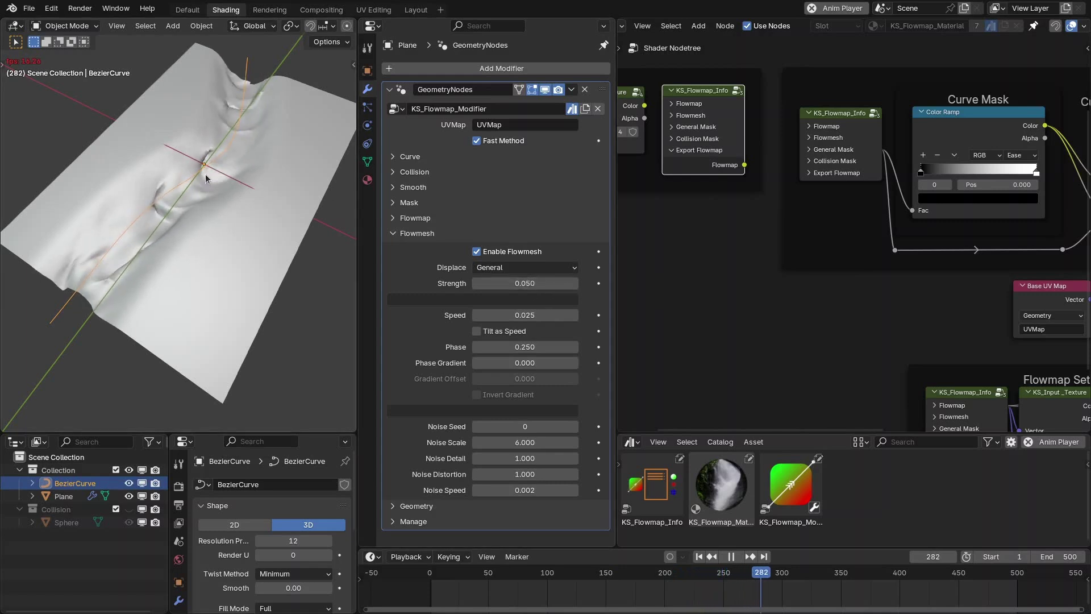
{"action": "middle_click_drag", "start_coordinate": [227, 170], "coordinate": [195, 173]}
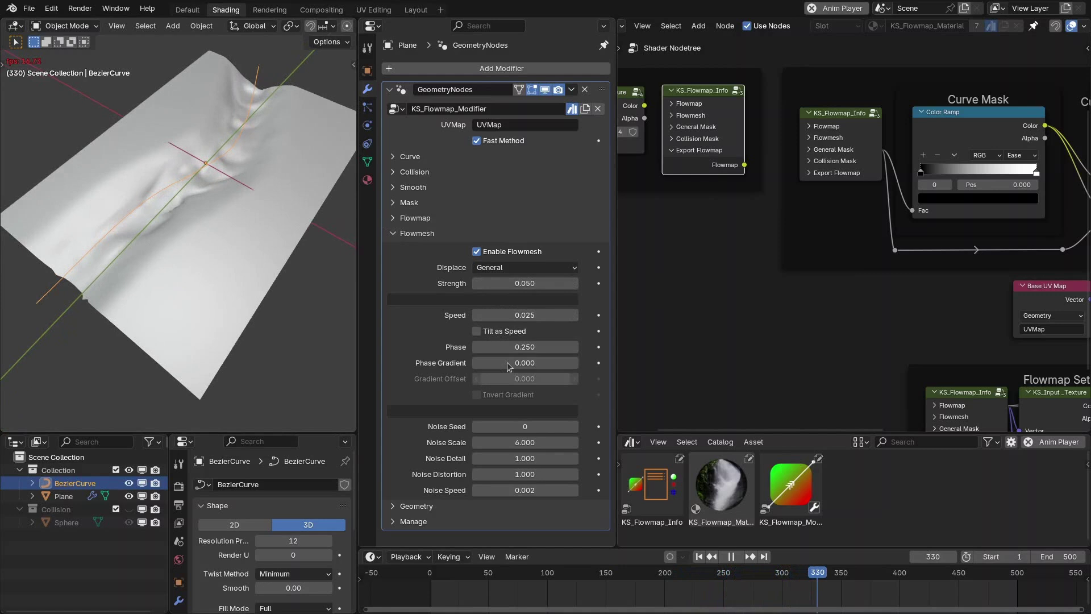
Try a Noise Scale of 10, then set it back to 6 and inspect the plane
{"action": "left_click", "coordinate": [429, 221]}
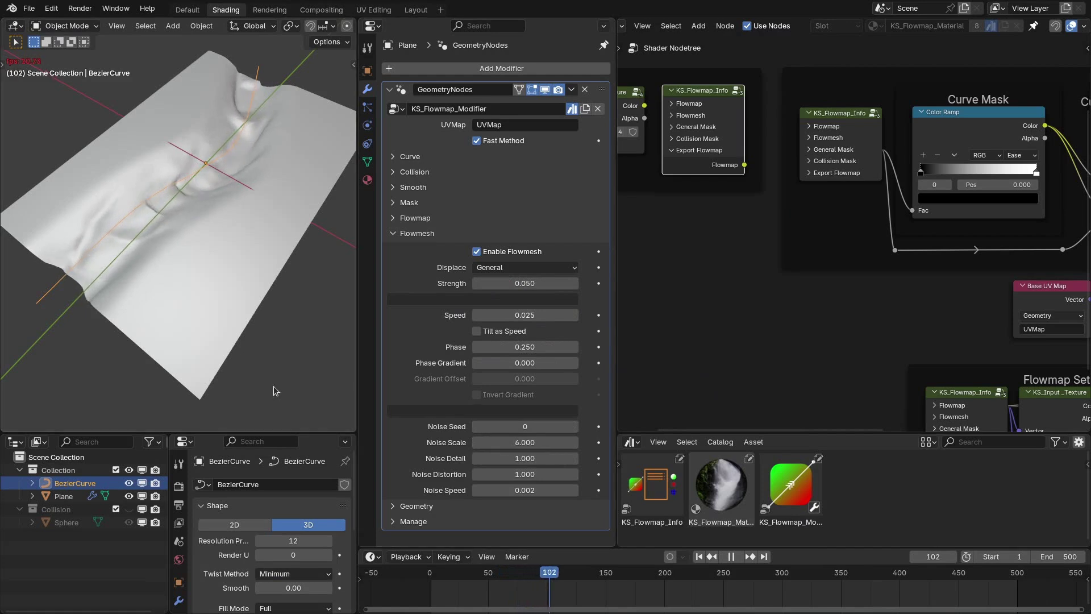
{"action": "middle_click_drag", "start_coordinate": [298, 260], "coordinate": [153, 224]}
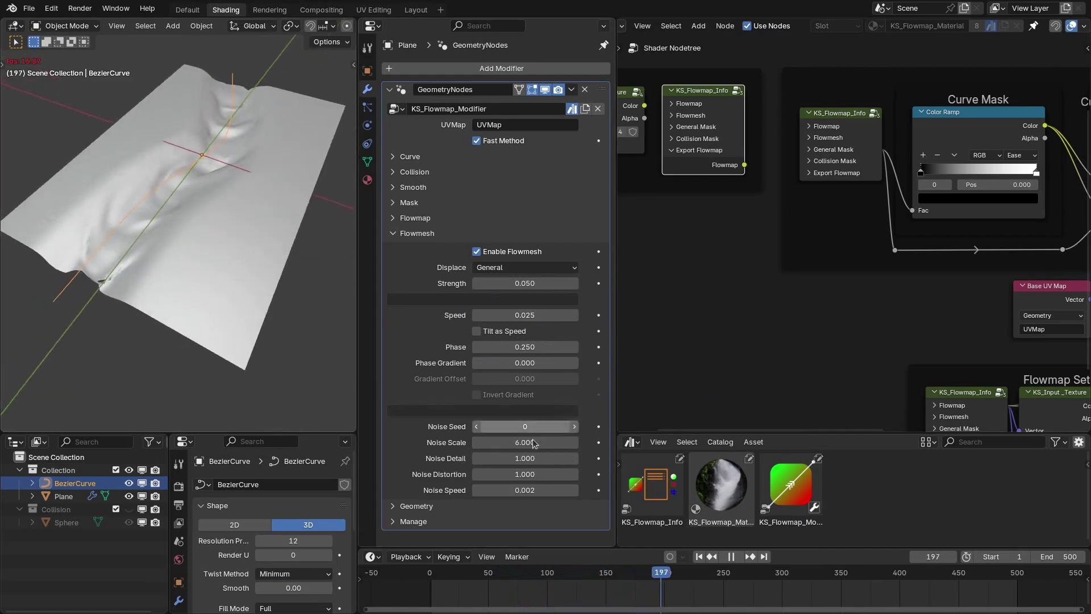
{"action": "left_click", "coordinate": [525, 442]}
{"action": "type", "text": "10"}
{"action": "key", "text": "Return"}
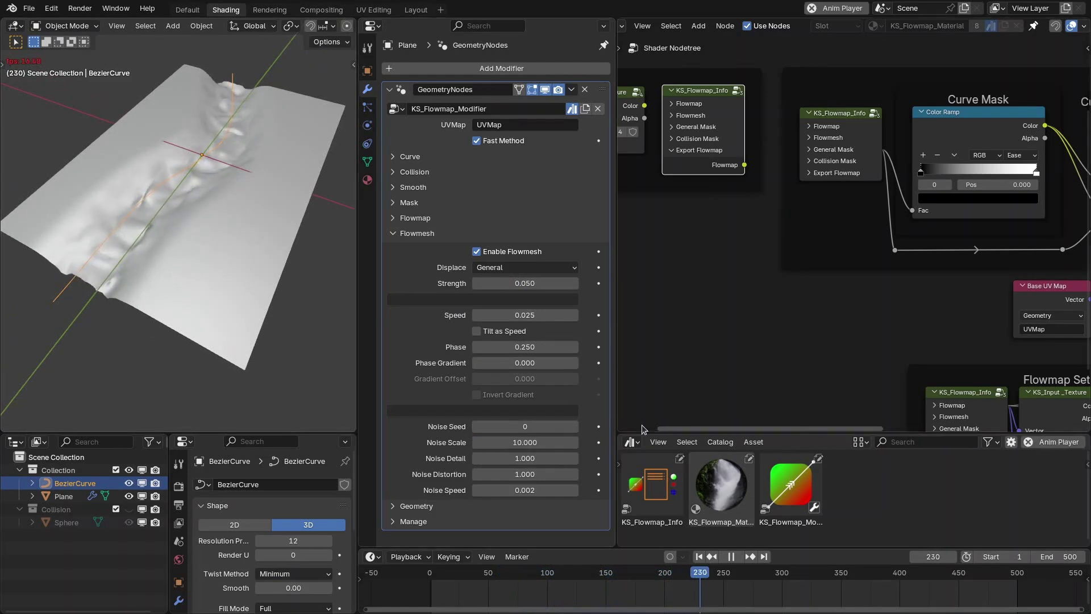
{"action": "left_click", "coordinate": [516, 441]}
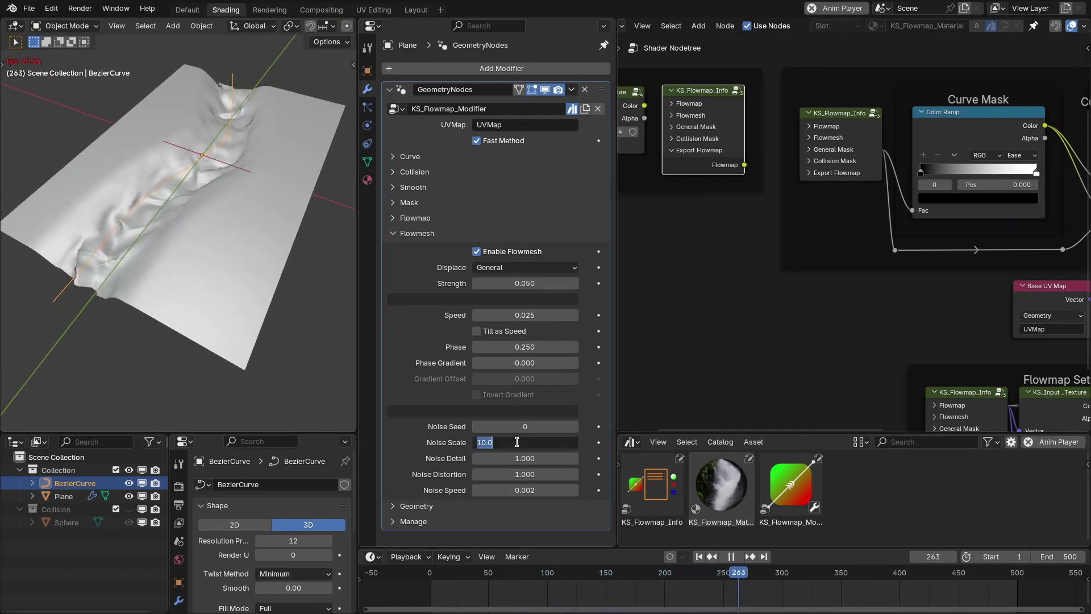
{"action": "type", "text": "6"}
{"action": "key", "text": "Return"}
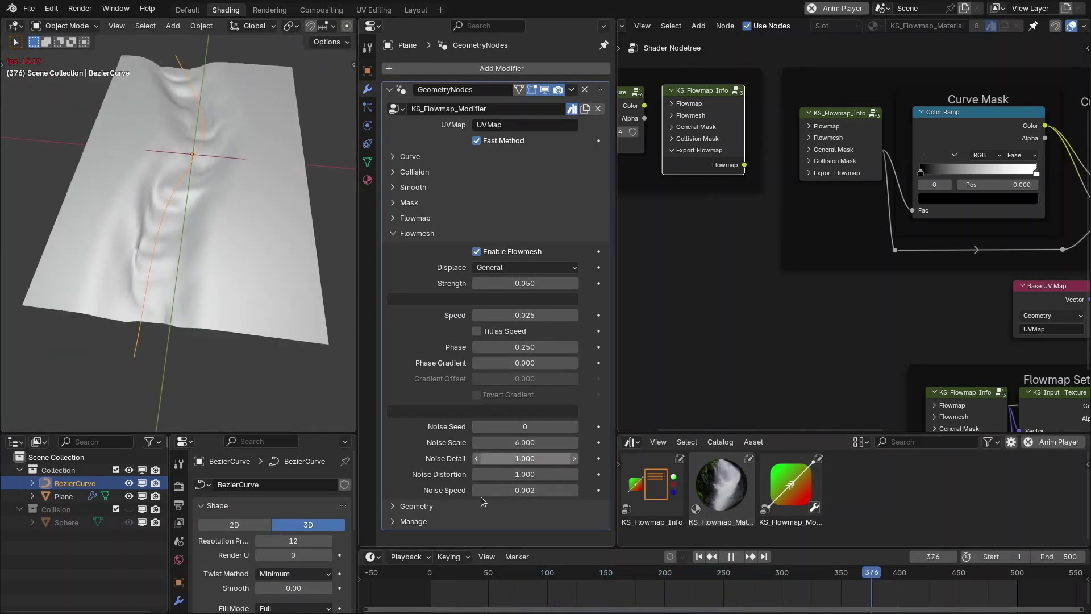
{"action": "middle_click_drag", "start_coordinate": [327, 357], "coordinate": [221, 257]}
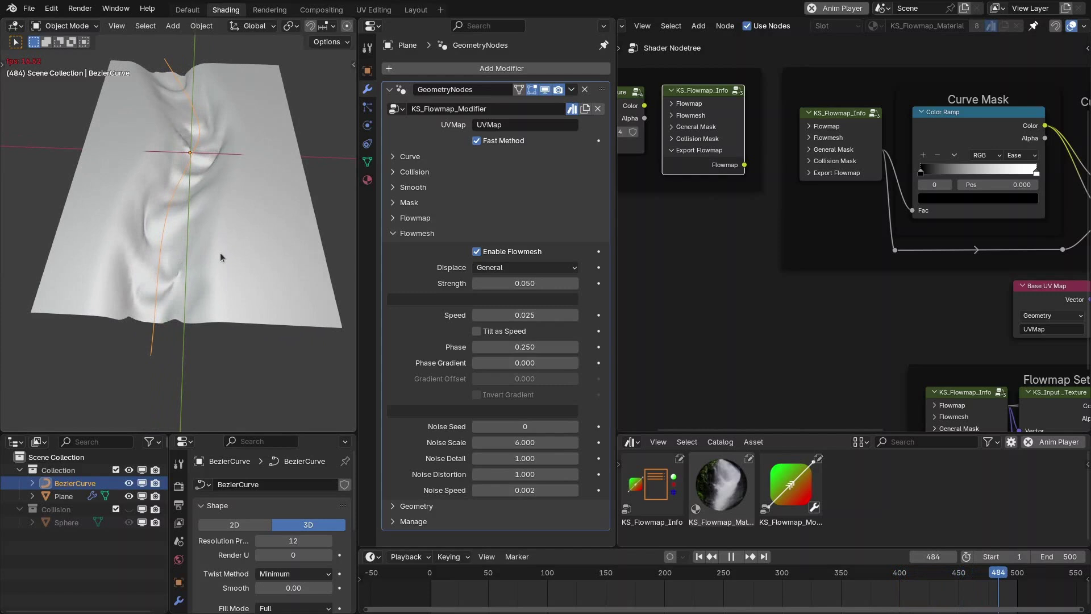
{"action": "middle_click_drag", "start_coordinate": [235, 166], "coordinate": [122, 118]}
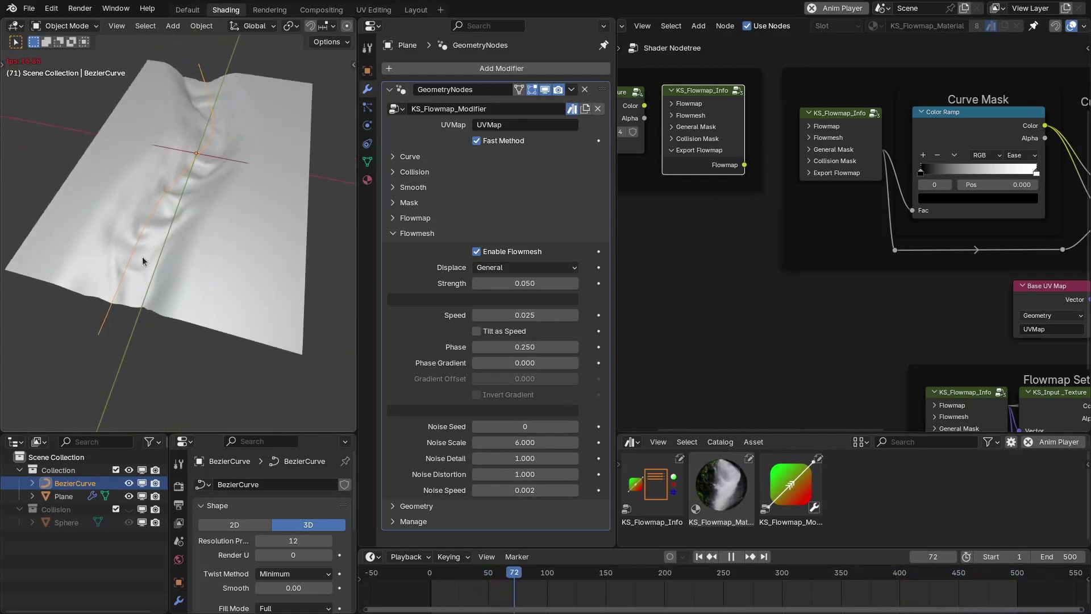
{"action": "middle_click_drag", "start_coordinate": [165, 238], "coordinate": [191, 225]}
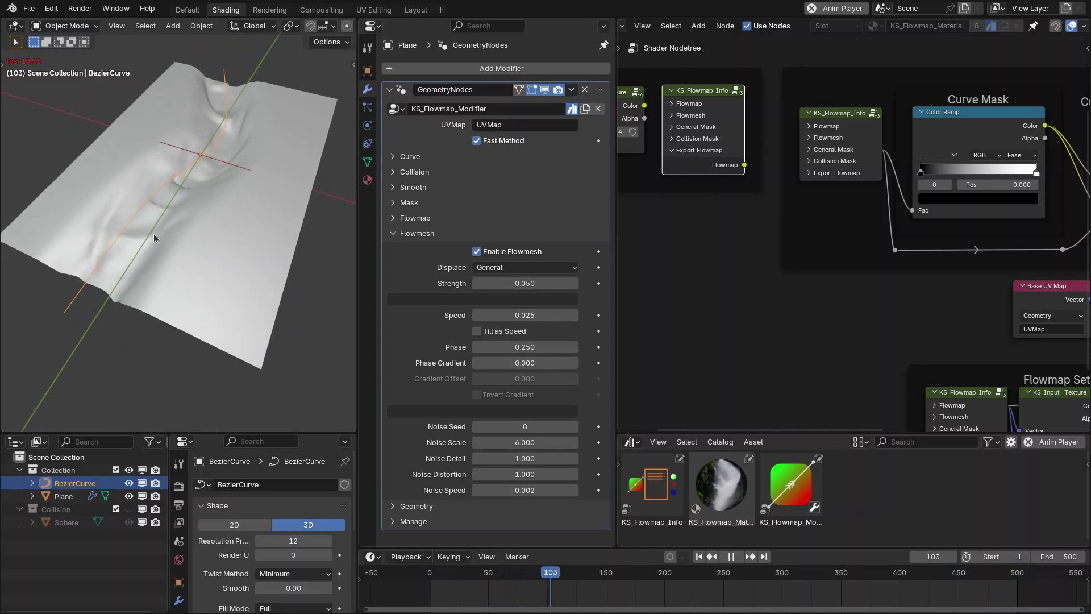
{"action": "left_click", "coordinate": [415, 220], "text": "ctrl"}
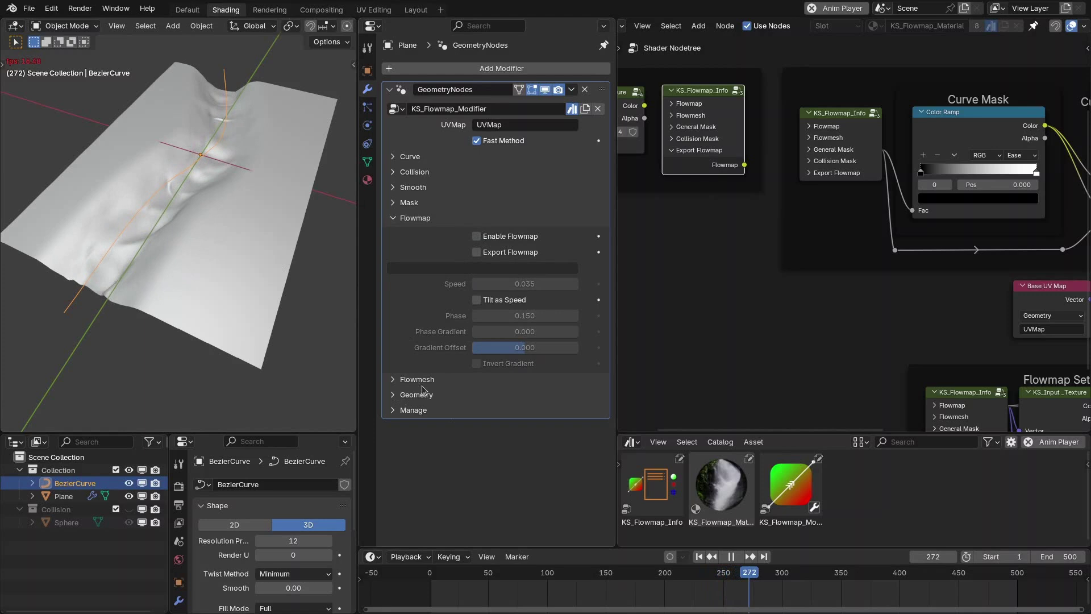
Re-enable the flowmap, switch to Material Preview, and hide viewport overlays
{"action": "left_click", "coordinate": [476, 235]}
{"action": "left_click", "coordinate": [186, 181]}
{"action": "mouse_move", "coordinate": [186, 181]}
{"action": "middle_mouse_down"}
{"action": "mouse_move", "coordinate": [210, 169]}
{"action": "mouse_move", "coordinate": [196, 179]}
{"action": "middle_mouse_up"}
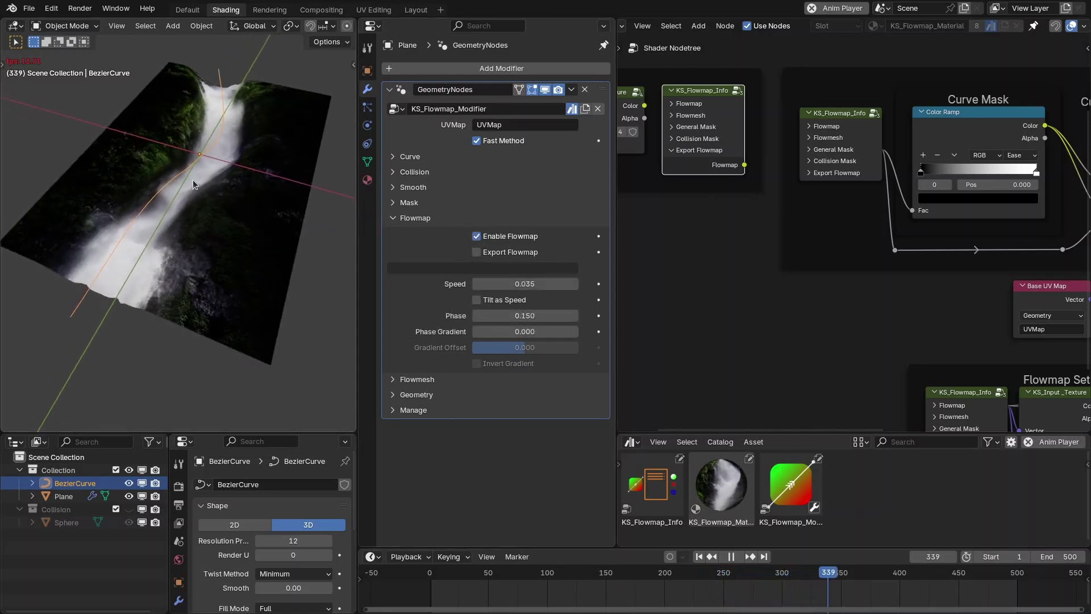
{"action": "left_click", "coordinate": [408, 219]}
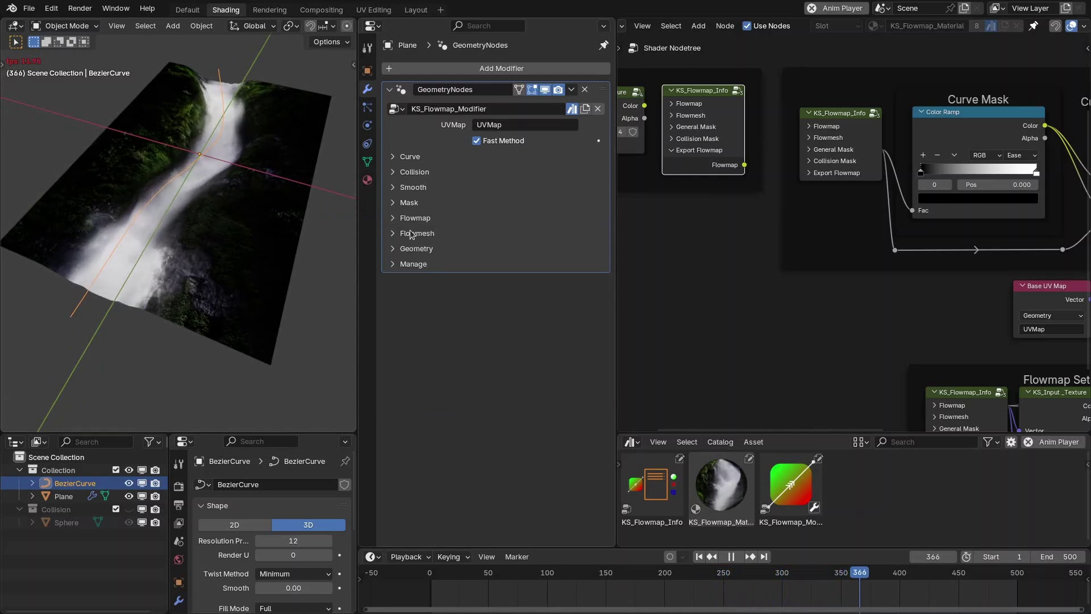
{"action": "left_click", "coordinate": [416, 233]}
{"action": "key", "text": "shift+alt+z"}
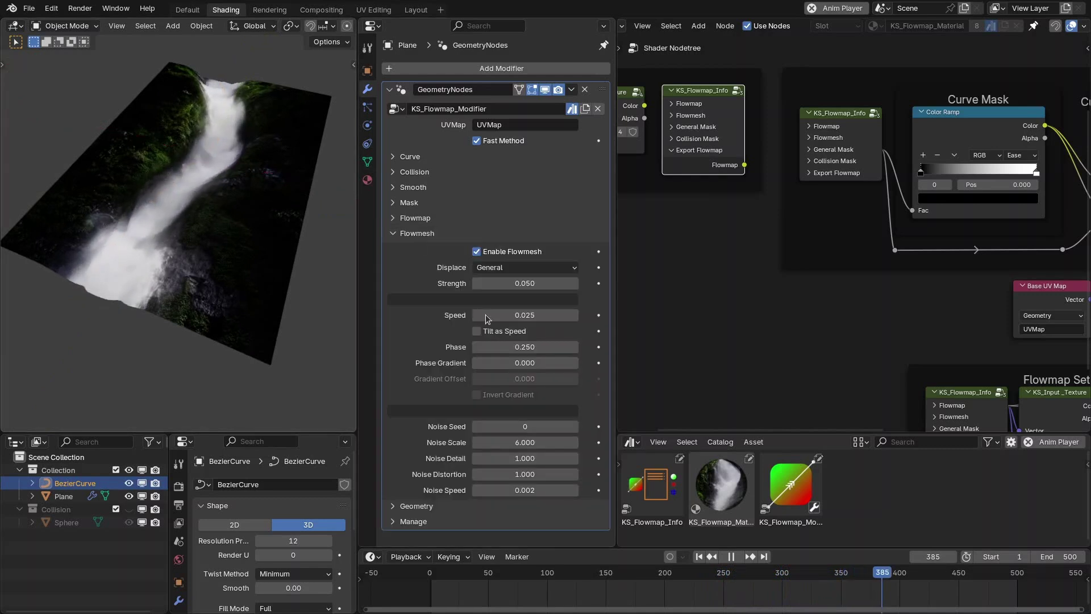
Toggle flowmesh off and back on to compare, then set its Strength to 0.035
{"action": "left_click", "coordinate": [478, 253]}
{"action": "scroll", "coordinate": [287, 200], "scroll_direction": "up", "scroll_amount": 1}
{"action": "middle_click_drag", "start_coordinate": [288, 200], "coordinate": [273, 196]}
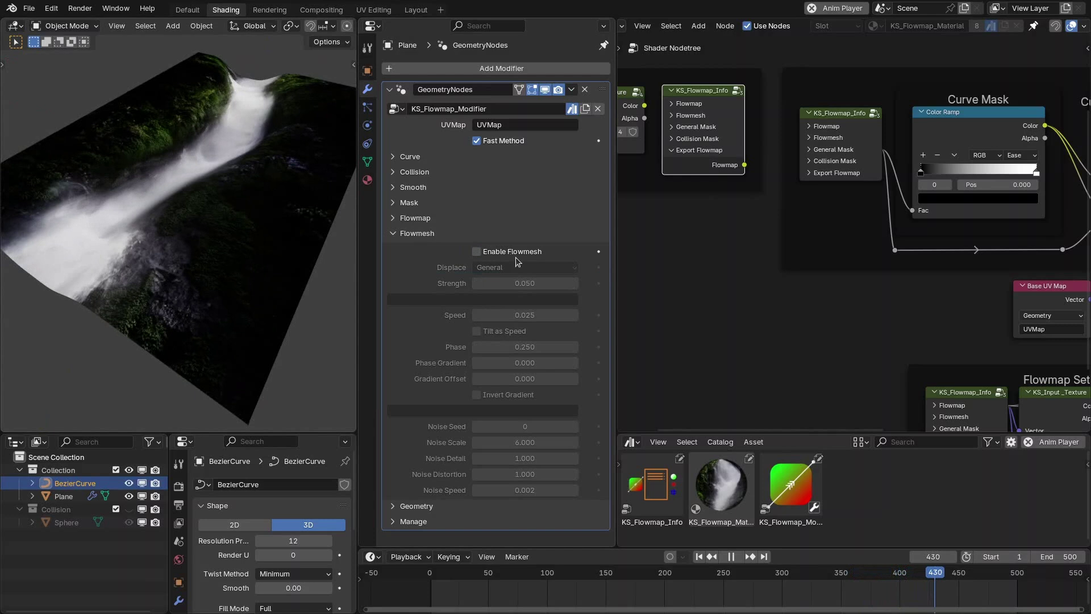
{"action": "left_click", "coordinate": [492, 252]}
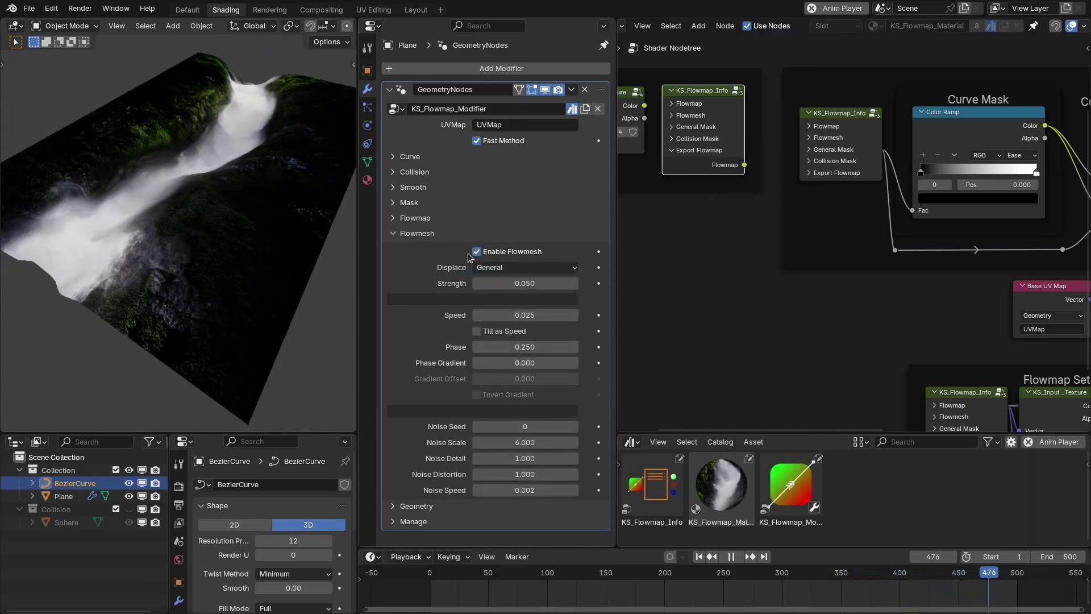
{"action": "left_click", "coordinate": [535, 282]}
{"action": "type", "text": "0.0"}
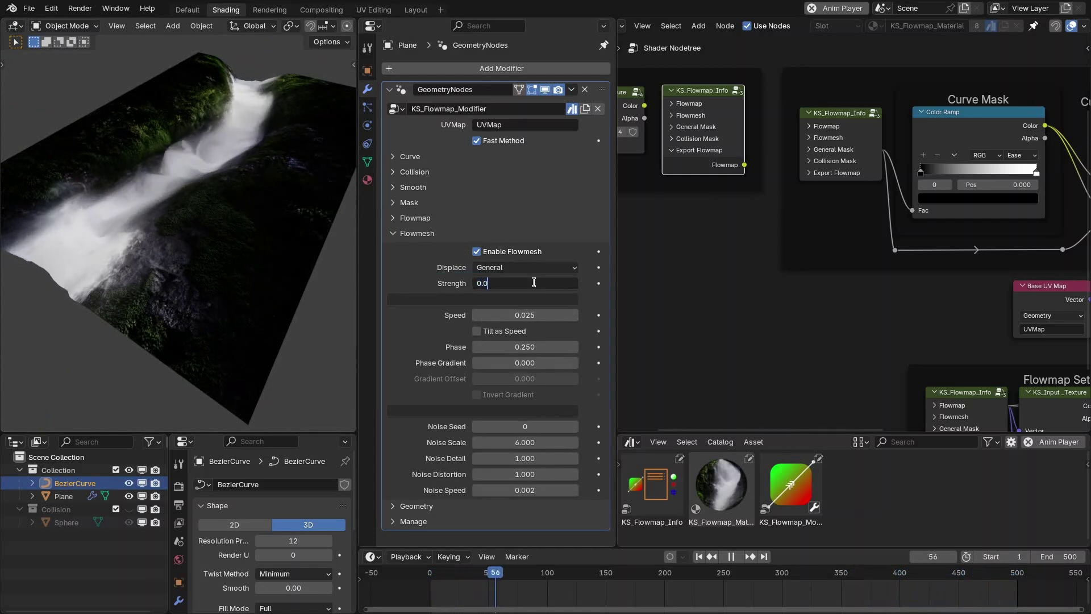
{"action": "type", "text": "35"}
{"action": "key", "text": "Return"}
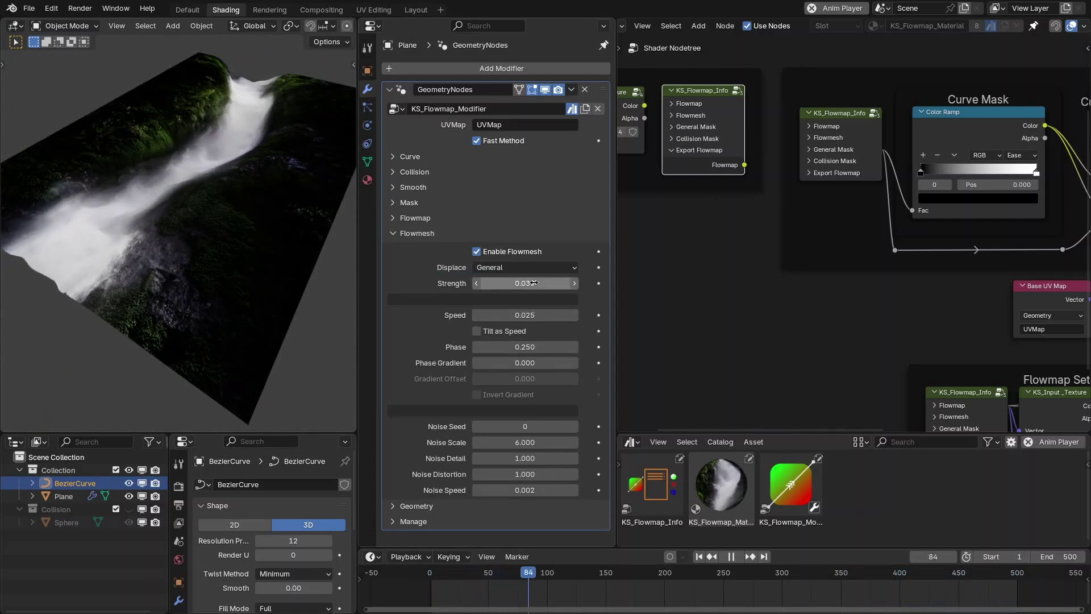
{"action": "mouse_move", "coordinate": [192, 155]}
{"action": "middle_mouse_down"}
{"action": "mouse_move", "coordinate": [225, 159]}
{"action": "mouse_move", "coordinate": [175, 155]}
{"action": "mouse_move", "coordinate": [211, 135]}
{"action": "mouse_move", "coordinate": [221, 147]}
{"action": "mouse_move", "coordinate": [239, 134]}
{"action": "mouse_move", "coordinate": [239, 163]}
{"action": "mouse_move", "coordinate": [263, 151]}
{"action": "mouse_move", "coordinate": [194, 148]}
{"action": "middle_mouse_up"}
{"action": "scroll", "coordinate": [200, 160], "scroll_direction": "up", "scroll_amount": 4}
{"action": "scroll", "coordinate": [200, 160], "scroll_direction": "down", "scroll_amount": 3}
{"action": "scroll", "coordinate": [239, 134], "scroll_direction": "up", "scroll_amount": 2}
Stop playback, open the Geometry settings to try the Level offset, and orbit the plane
{"action": "middle_click_drag", "start_coordinate": [193, 149], "coordinate": [203, 166]}
{"action": "key", "text": "space"}
{"action": "left_click", "coordinate": [429, 234]}
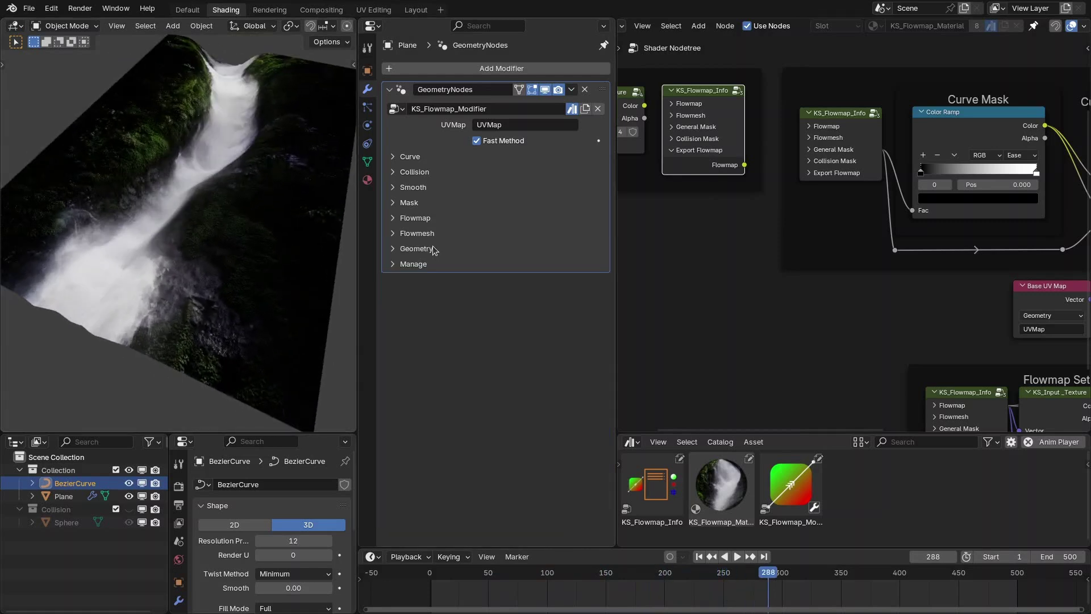
{"action": "left_click", "coordinate": [432, 247]}
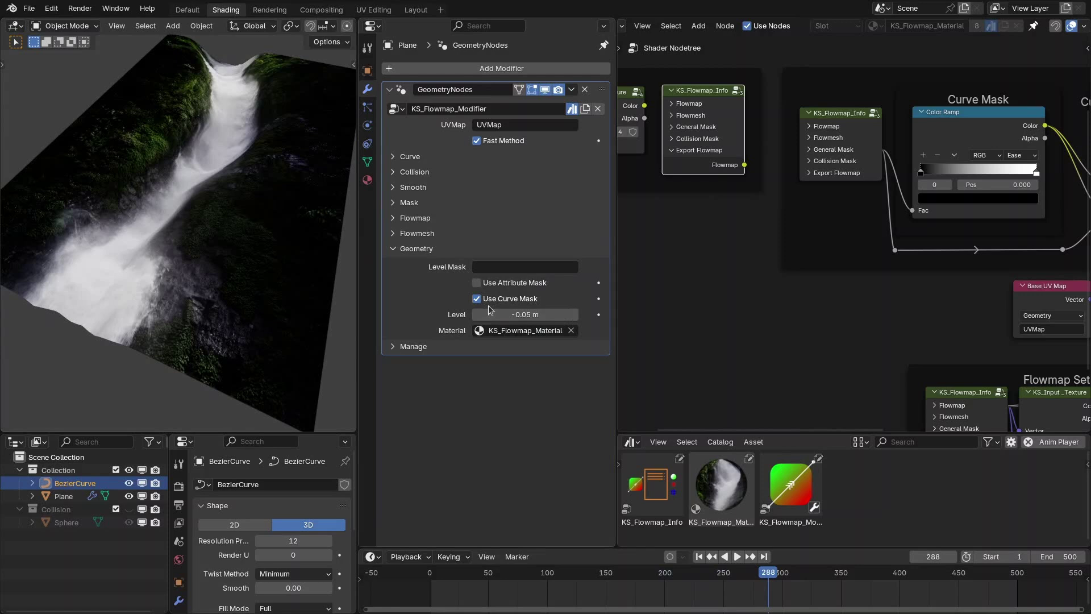
{"action": "scroll", "coordinate": [203, 198], "scroll_direction": "down", "scroll_amount": 2}
{"action": "middle_click_drag", "start_coordinate": [195, 213], "coordinate": [204, 190]}
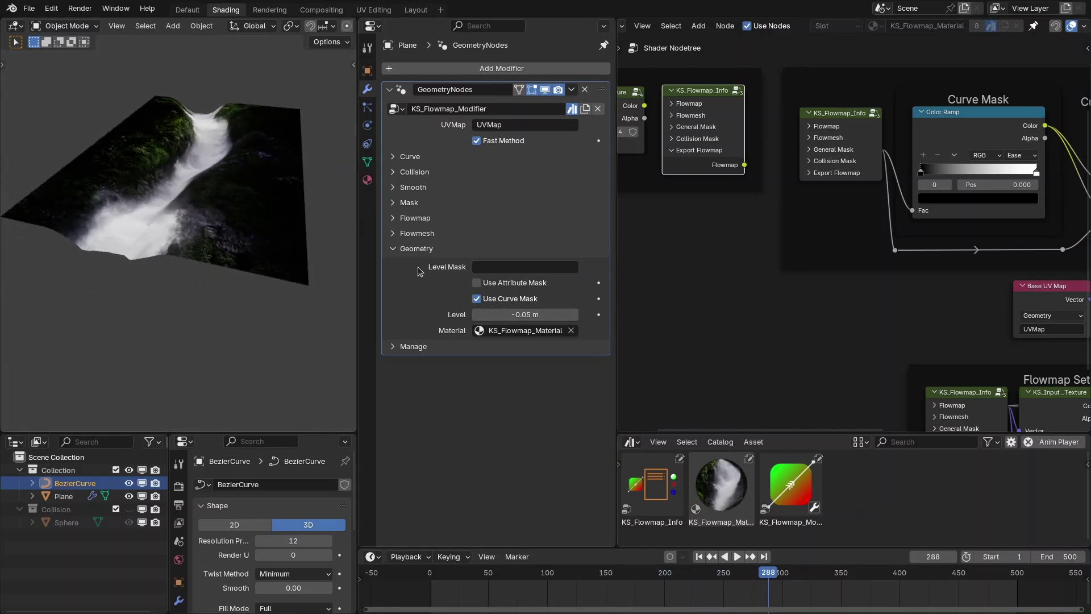
{"action": "left_click_drag", "start_coordinate": [525, 314], "coordinate": [525, 291]}
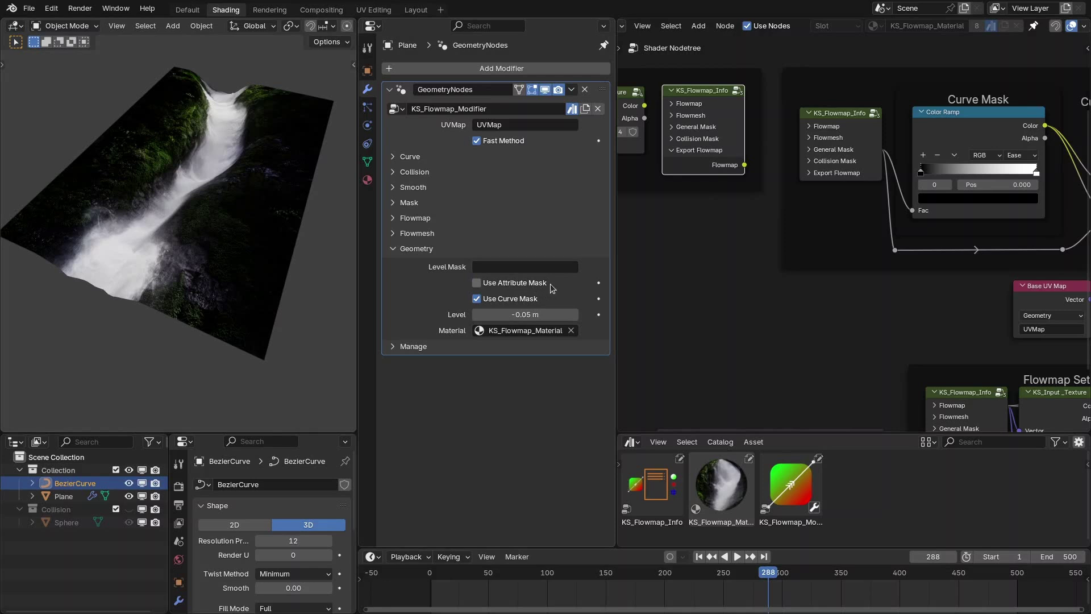
{"action": "middle_click_drag", "start_coordinate": [246, 178], "coordinate": [246, 184]}
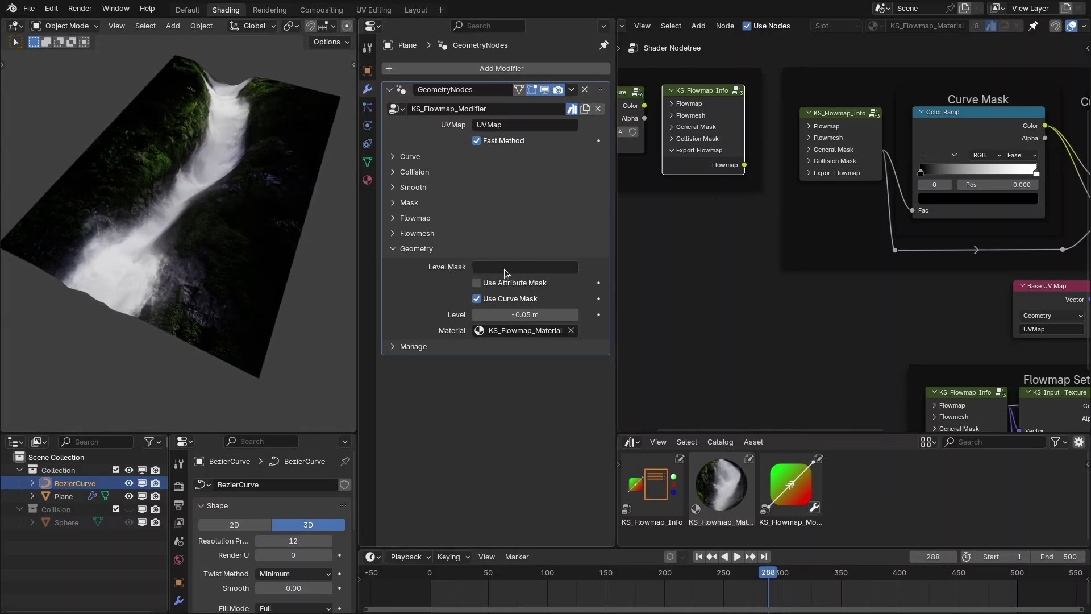
{"action": "middle_click_drag", "start_coordinate": [172, 178], "coordinate": [204, 177]}
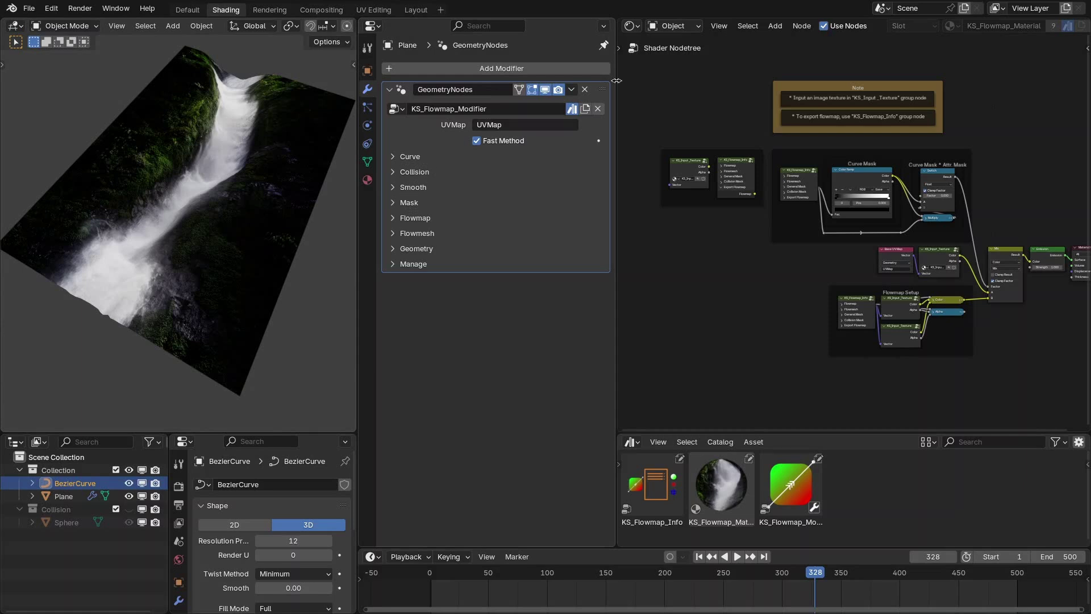
Turn the node area into a Geometry Node Editor showing the Plane's modifier tree
{"action": "left_click", "coordinate": [632, 27]}
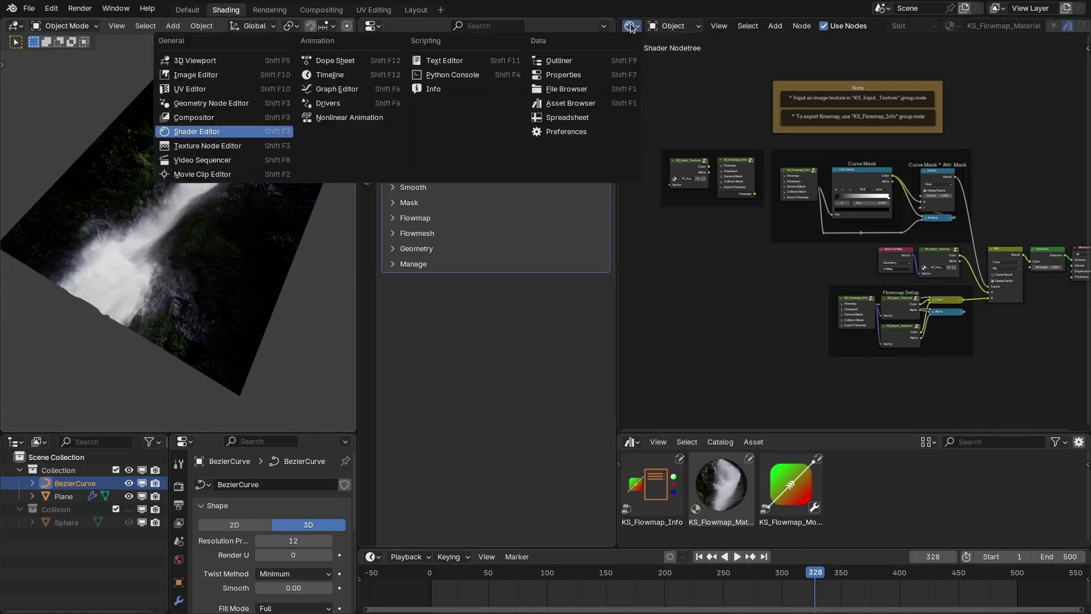
{"action": "left_click", "coordinate": [203, 105]}
{"action": "left_click", "coordinate": [253, 150]}
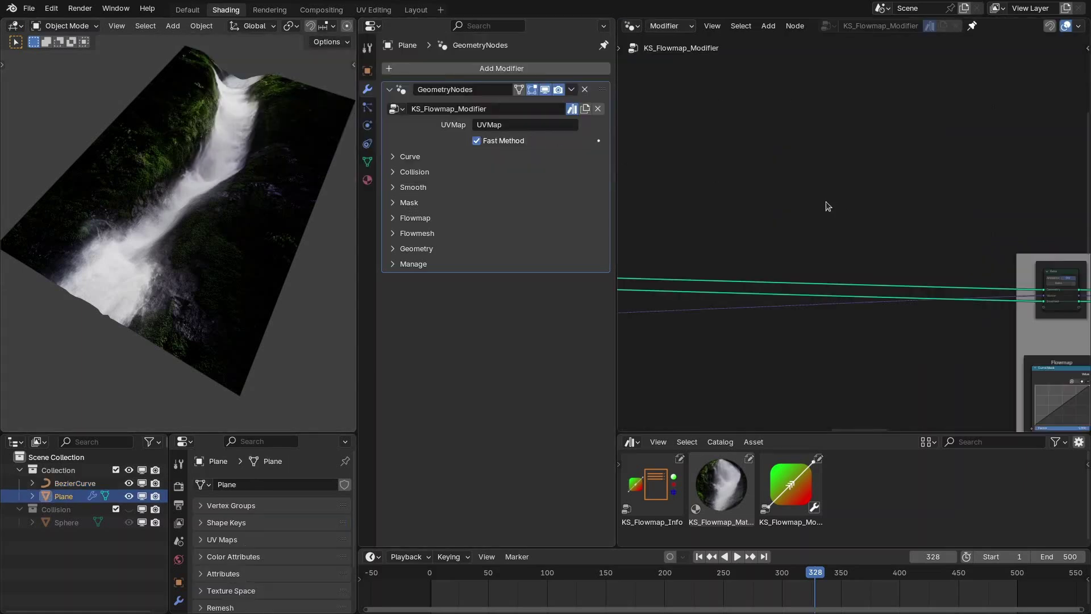
{"action": "key", "text": "Home"}
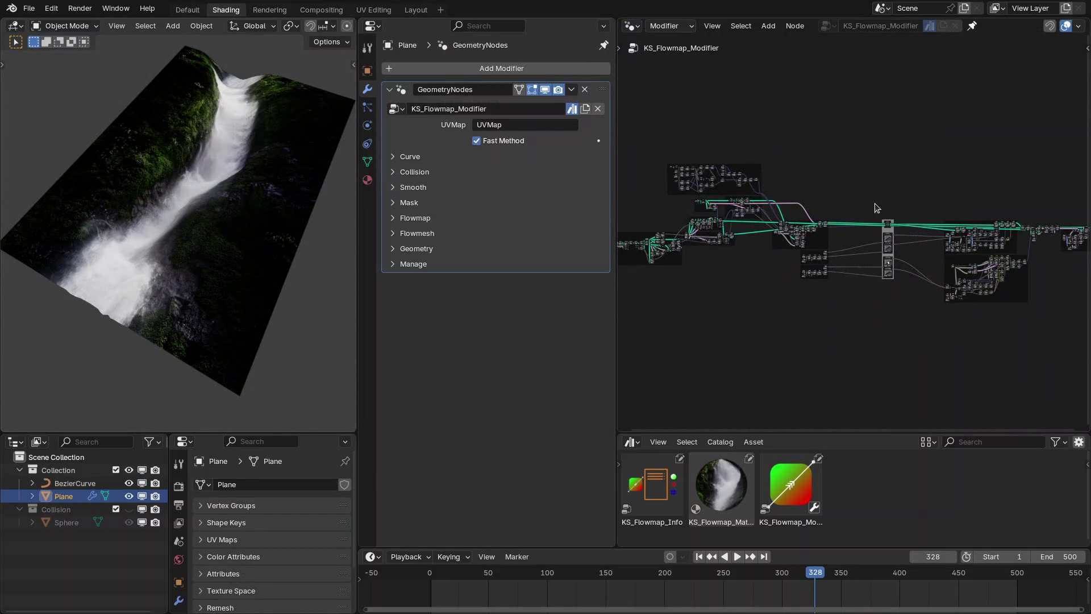
Zoom in on the mid-tree node column and select the Bake node
{"action": "left_click_drag", "start_coordinate": [906, 320], "coordinate": [901, 316]}
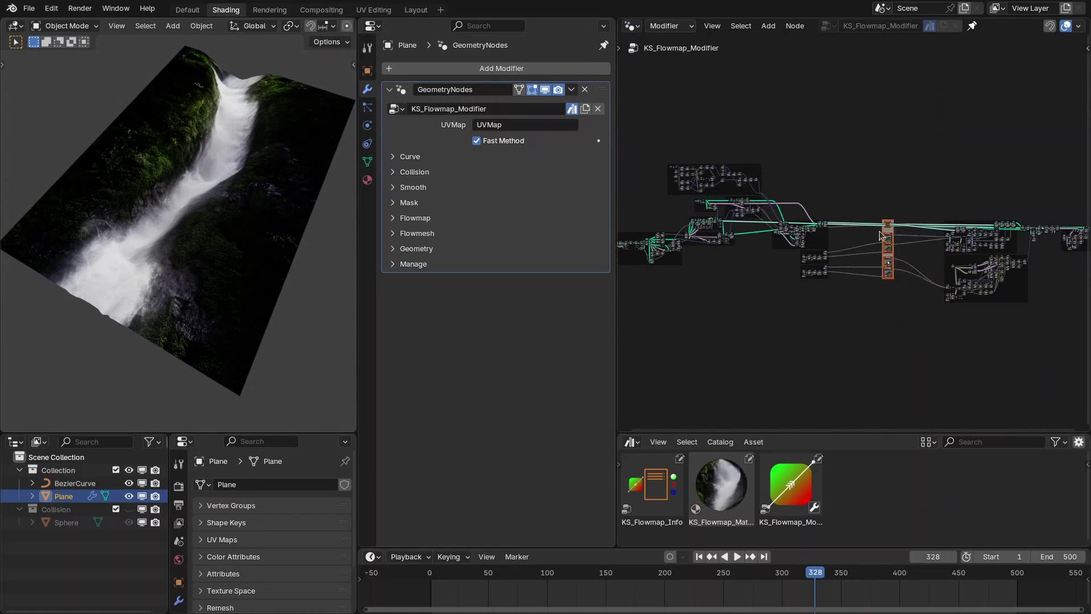
{"action": "key", "text": "KP_Decimal"}
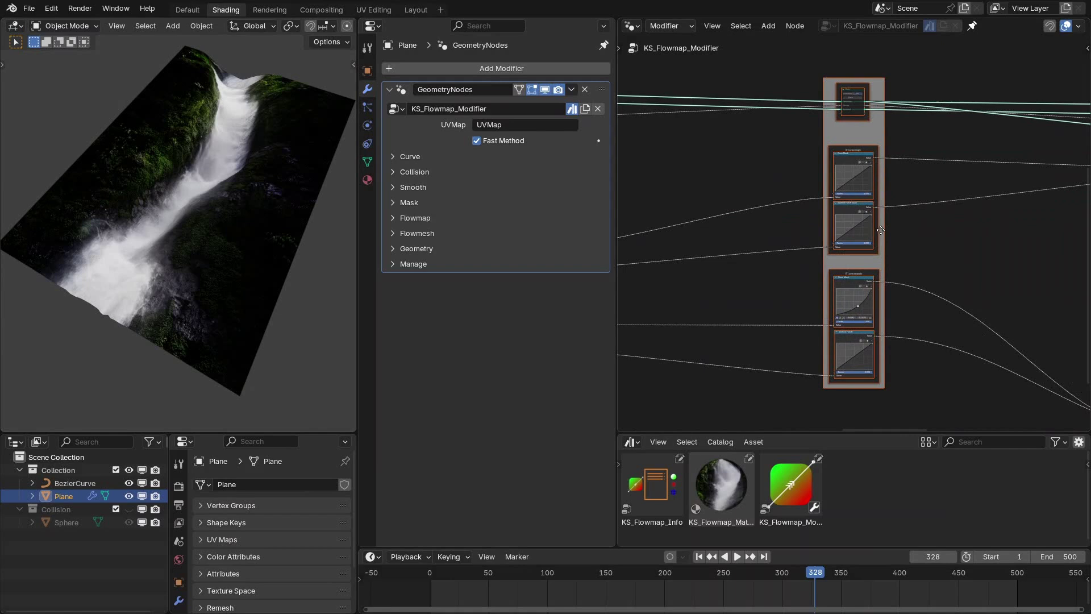
{"action": "left_click", "coordinate": [915, 156]}
{"action": "scroll", "coordinate": [919, 213], "scroll_direction": "up", "scroll_amount": 5}
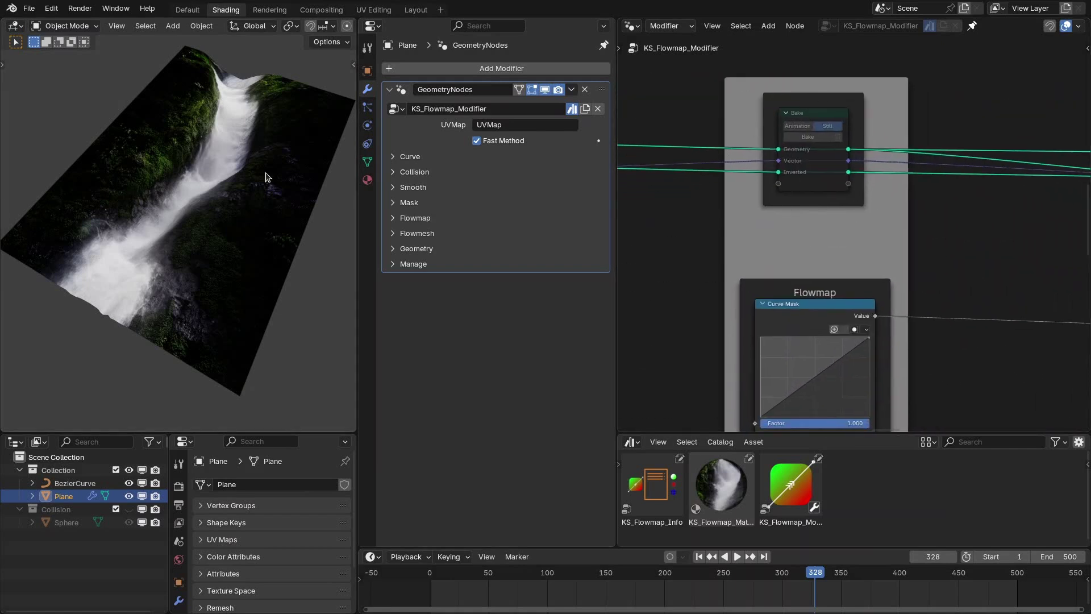
{"action": "left_click", "coordinate": [815, 186]}
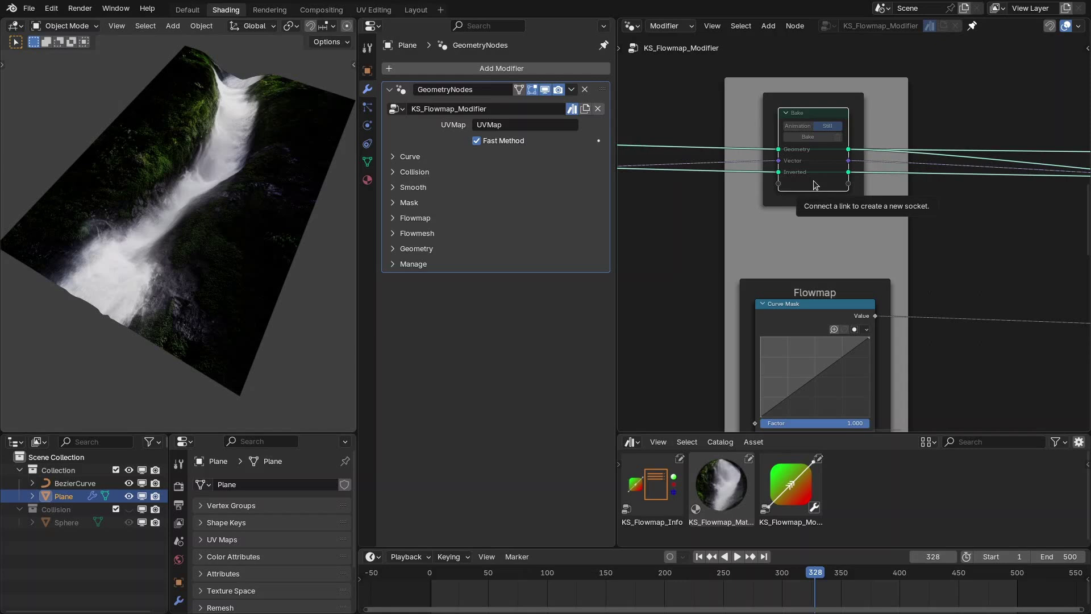
Unmute the Bake node, return to frame 1, and briefly expand the Curve settings
{"action": "key", "text": "m"}
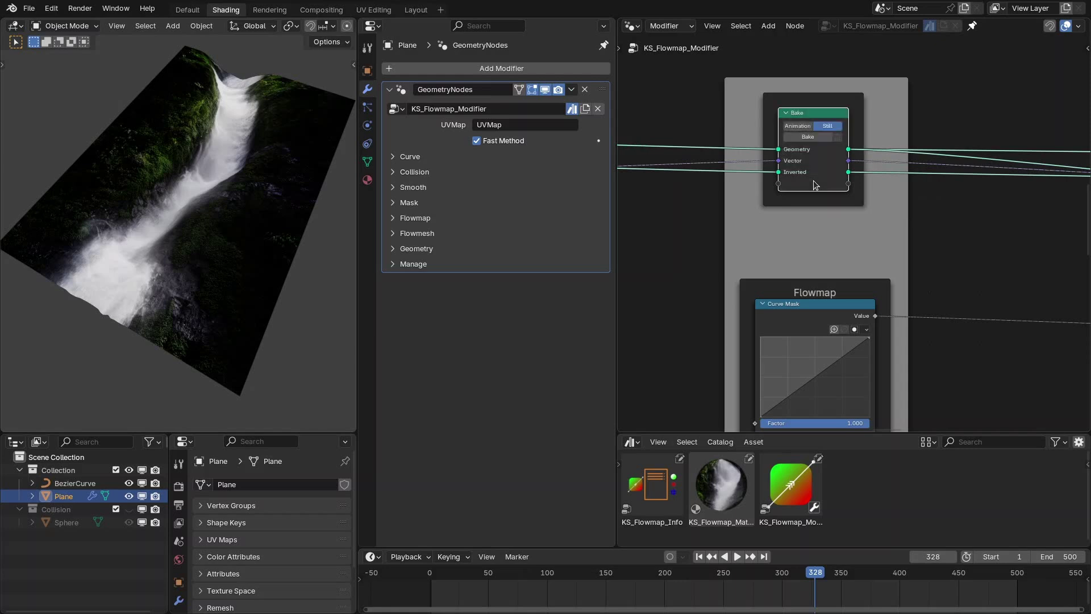
{"action": "left_click", "coordinate": [699, 556]}
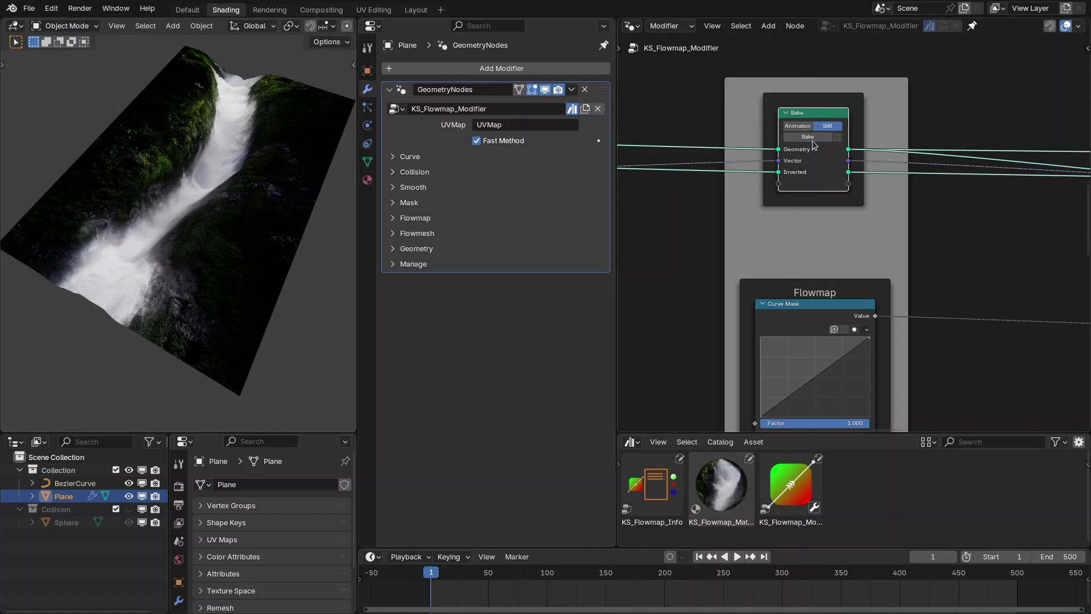
{"action": "left_click", "coordinate": [404, 158]}
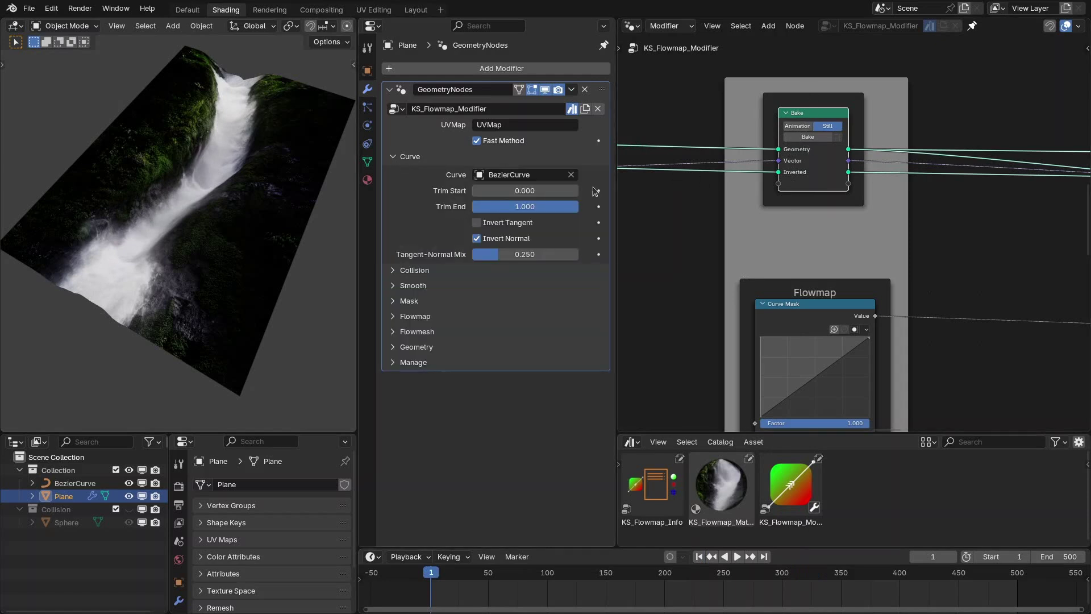
{"action": "left_click", "coordinate": [412, 158]}
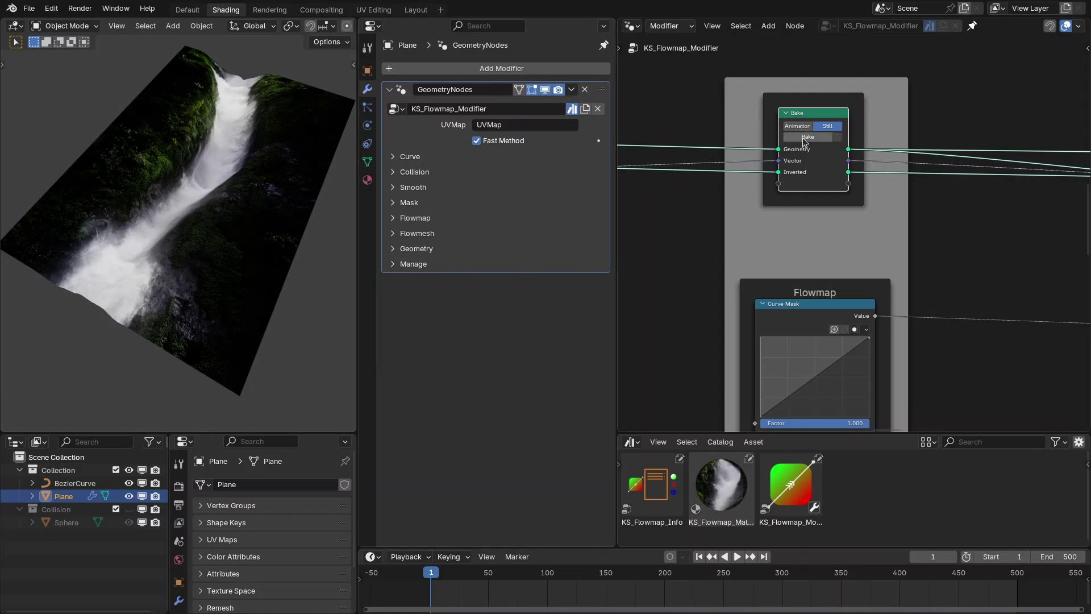
Play the animation, turn viewport overlays back on, then stop playback
{"action": "key", "text": "space"}
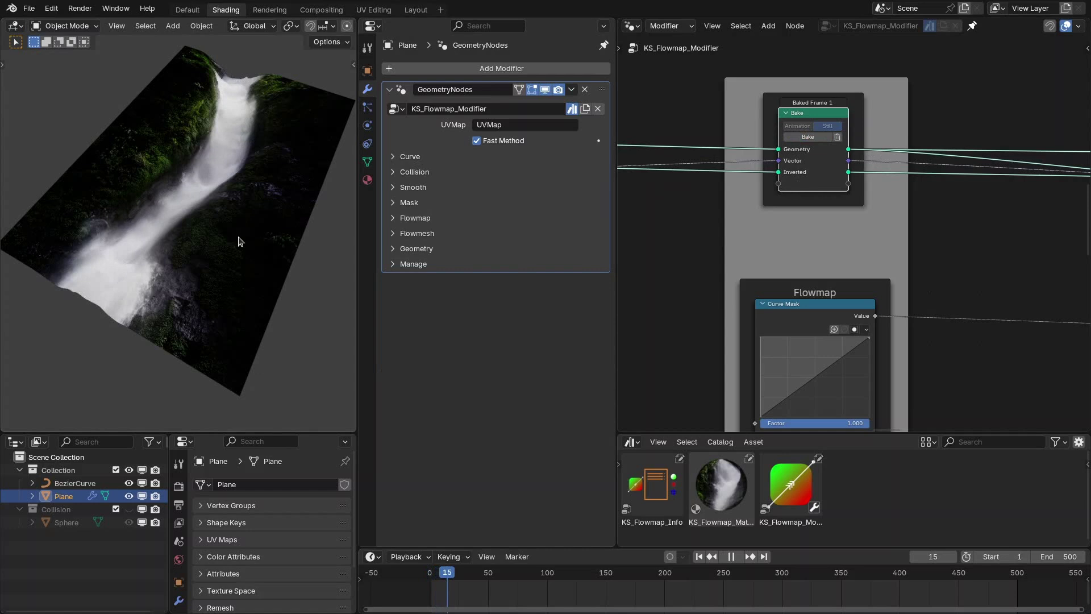
{"action": "scroll", "coordinate": [341, 26], "scroll_direction": "down", "scroll_amount": 5}
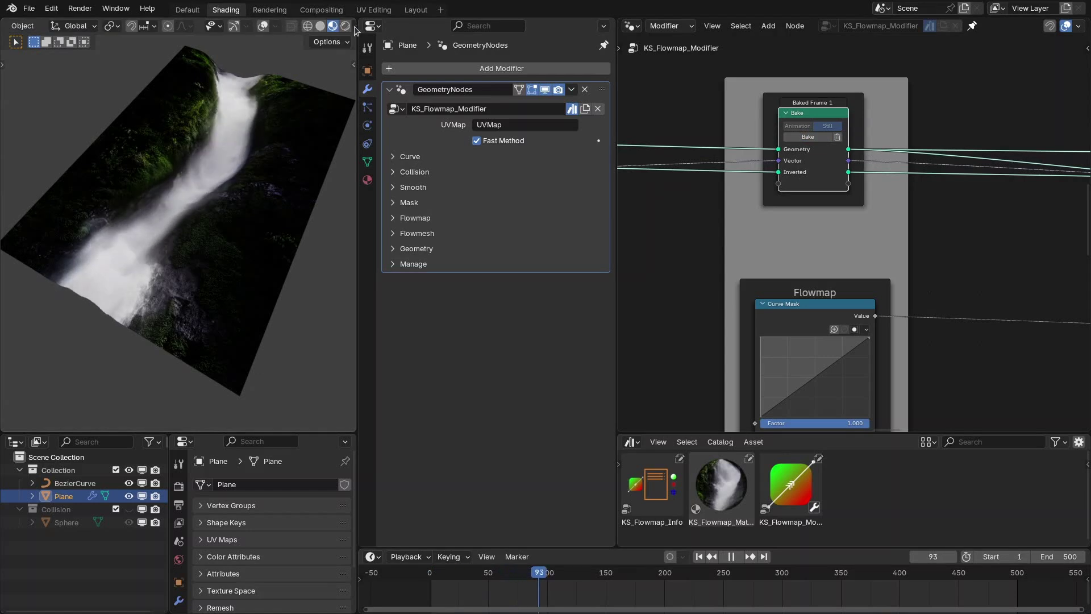
{"action": "left_click", "coordinate": [263, 26]}
{"action": "left_click", "coordinate": [275, 26]}
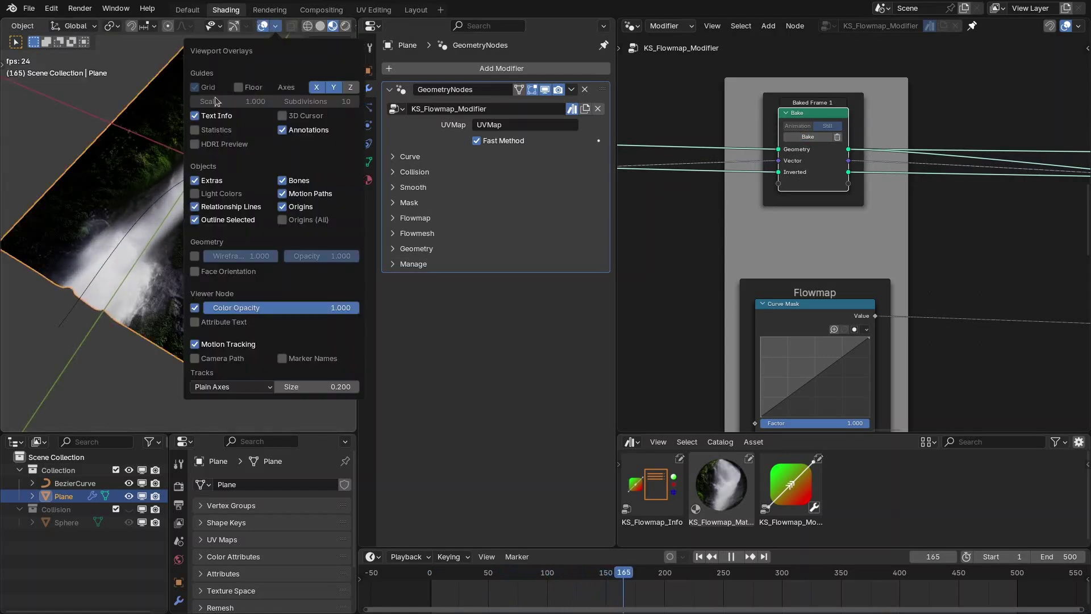
{"action": "left_click", "coordinate": [43, 76]}
{"action": "middle_click_drag", "start_coordinate": [68, 88], "coordinate": [227, 126]}
{"action": "key", "text": "space"}
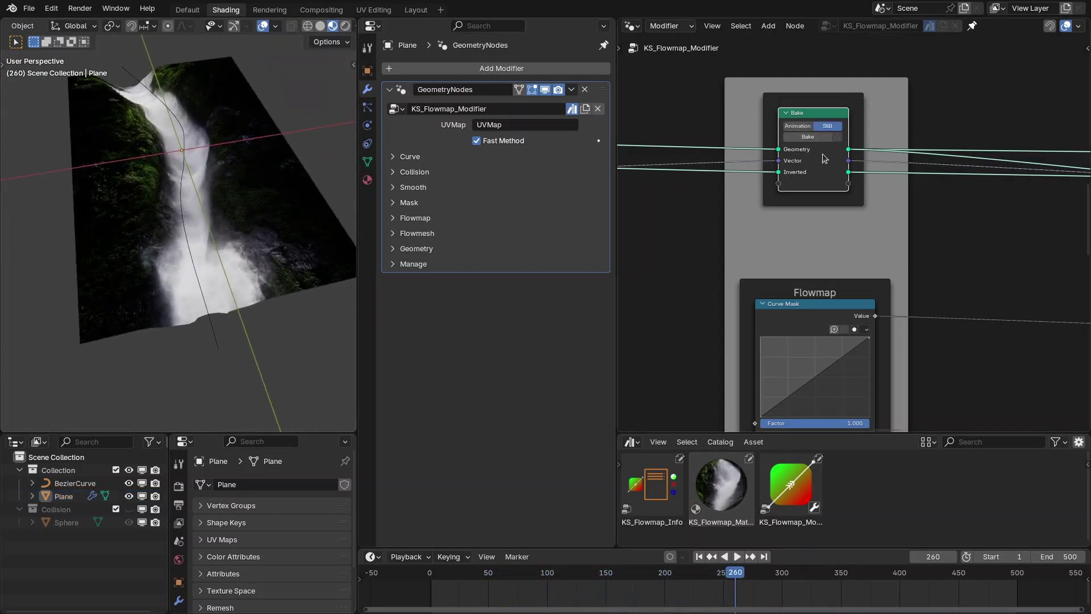
Restart the animation from frame 1, orbit the plane, then stop playback
{"action": "key", "text": "shift+Left"}
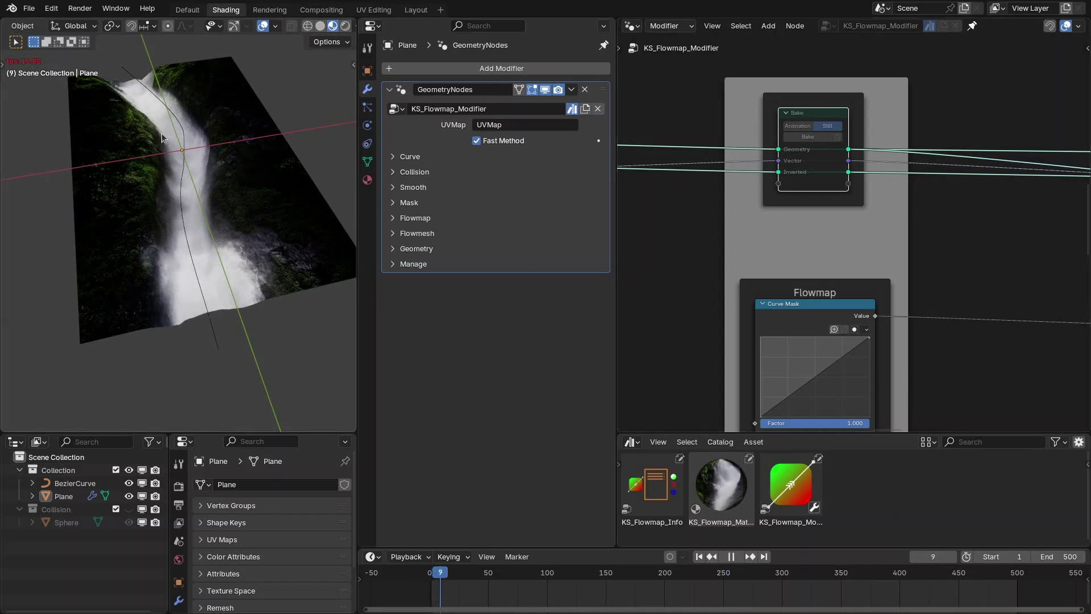
{"action": "middle_click_drag", "start_coordinate": [195, 146], "coordinate": [151, 150]}
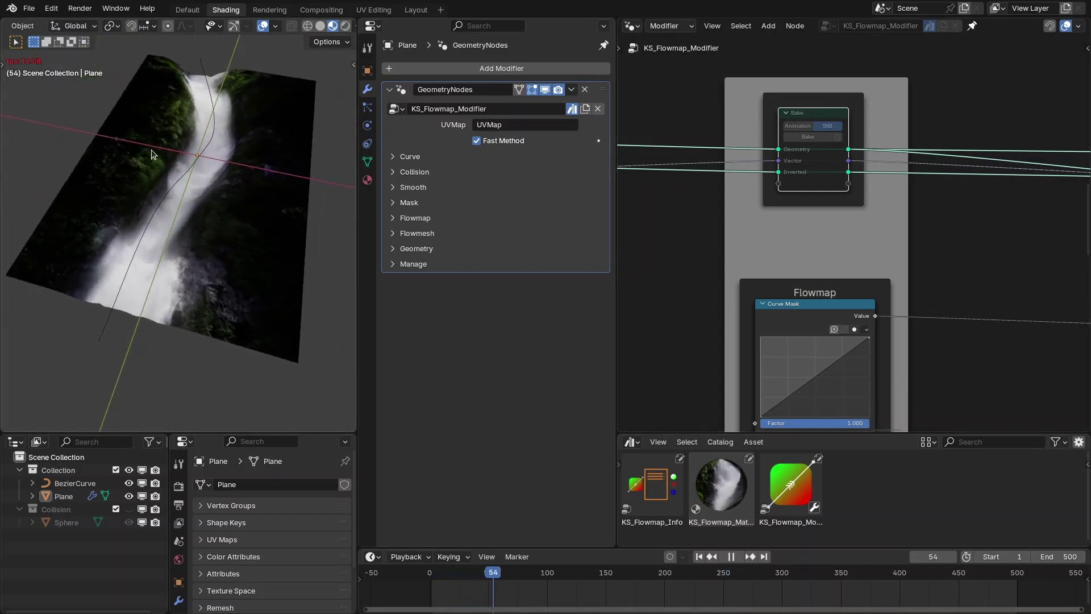
{"action": "key", "text": "space"}
Frame the Flowmap and Flowmesh Curve Mask node groups, then play the animation
{"action": "middle_click_drag", "start_coordinate": [921, 321], "coordinate": [892, 154]}
{"action": "scroll", "coordinate": [892, 154], "scroll_direction": "down", "scroll_amount": 6}
{"action": "scroll", "coordinate": [877, 226], "scroll_direction": "up", "scroll_amount": 1}
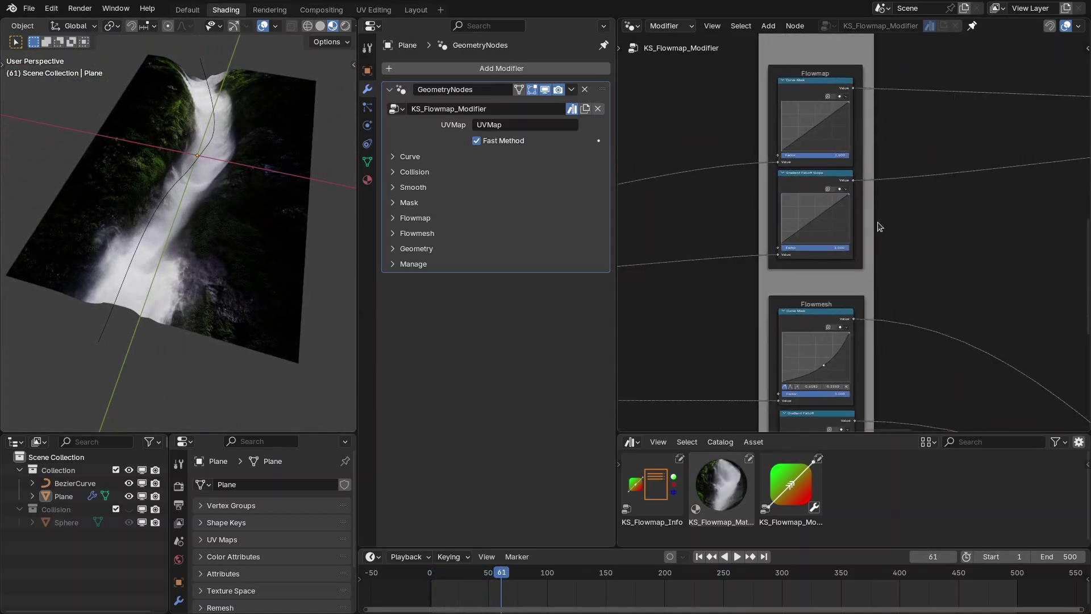
{"action": "scroll", "coordinate": [877, 236], "scroll_direction": "up", "scroll_amount": 1}
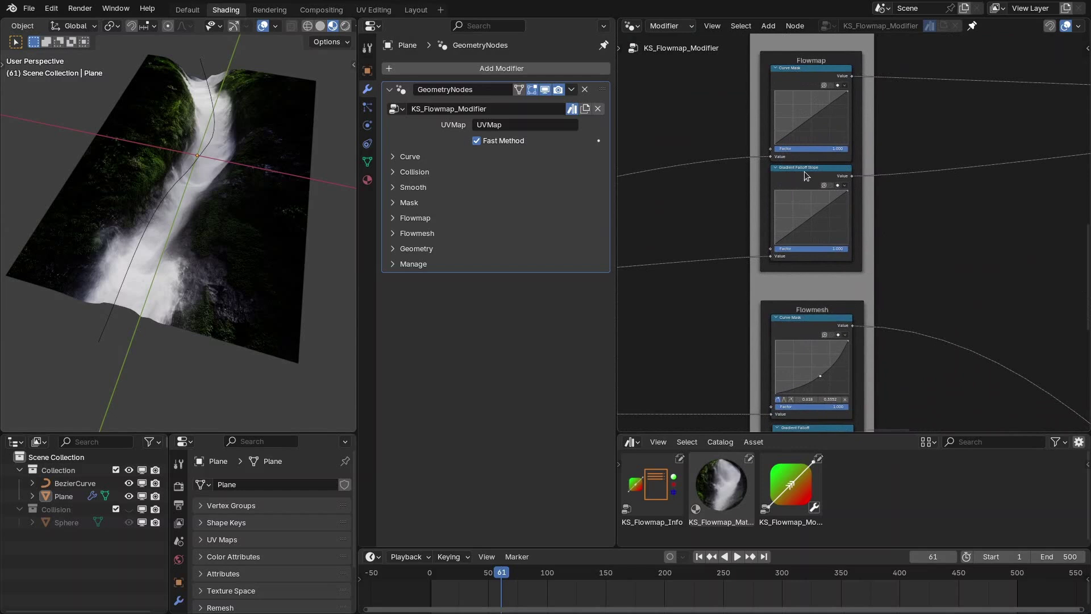
{"action": "scroll", "coordinate": [865, 274], "scroll_direction": "up", "scroll_amount": 1}
{"action": "middle_click_drag", "start_coordinate": [879, 379], "coordinate": [871, 446]}
{"action": "middle_click_drag", "start_coordinate": [917, 371], "coordinate": [907, 232]}
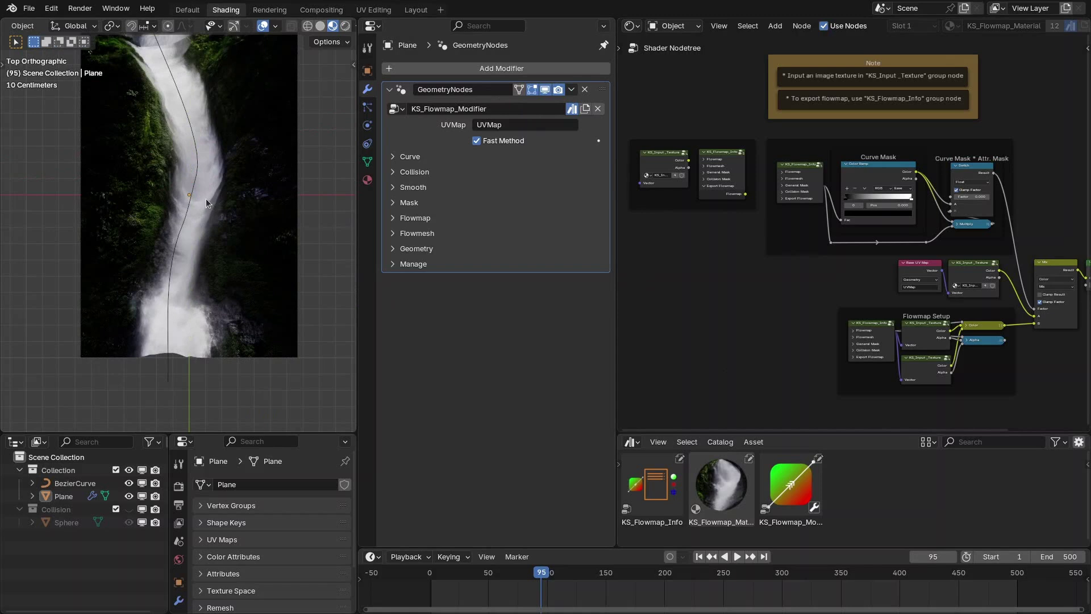
{"action": "key", "text": "space"}
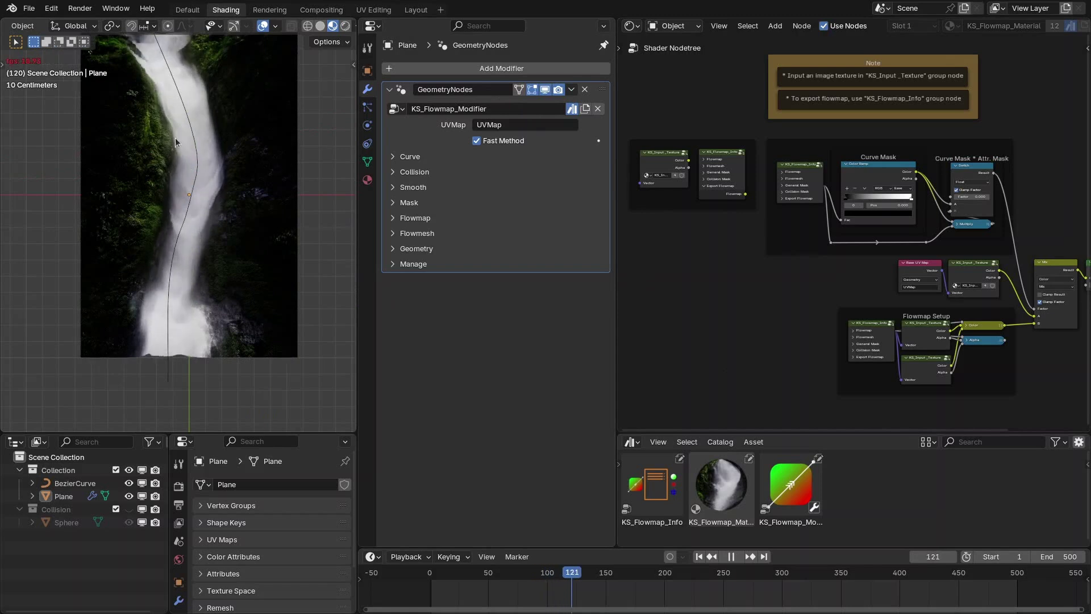